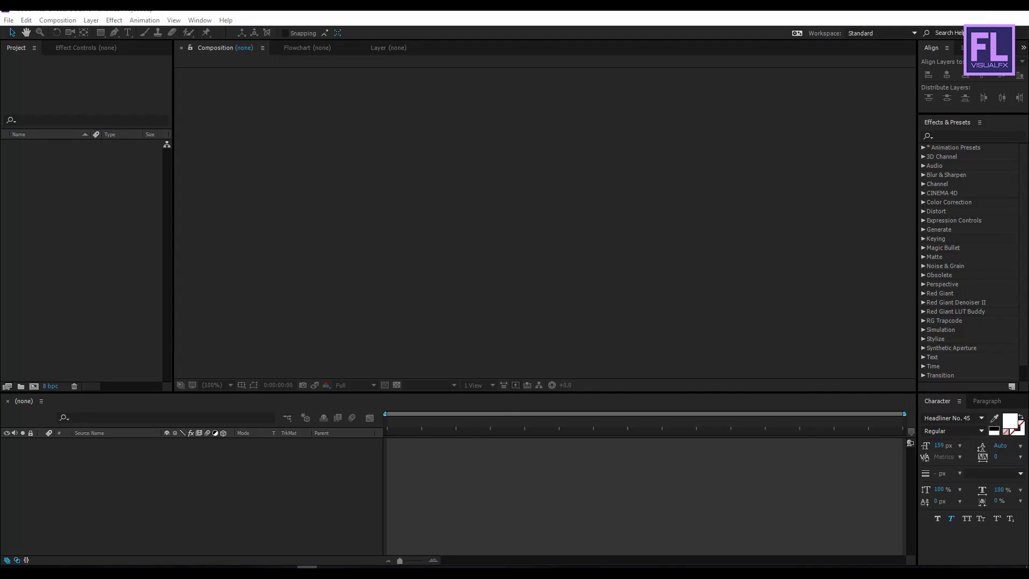
Create a new 1920 x 1080 composition named "Main Text" at 30 fps with a duration of 0:00:06:00.
{"action": "left_click", "coordinate": [442, 241]}
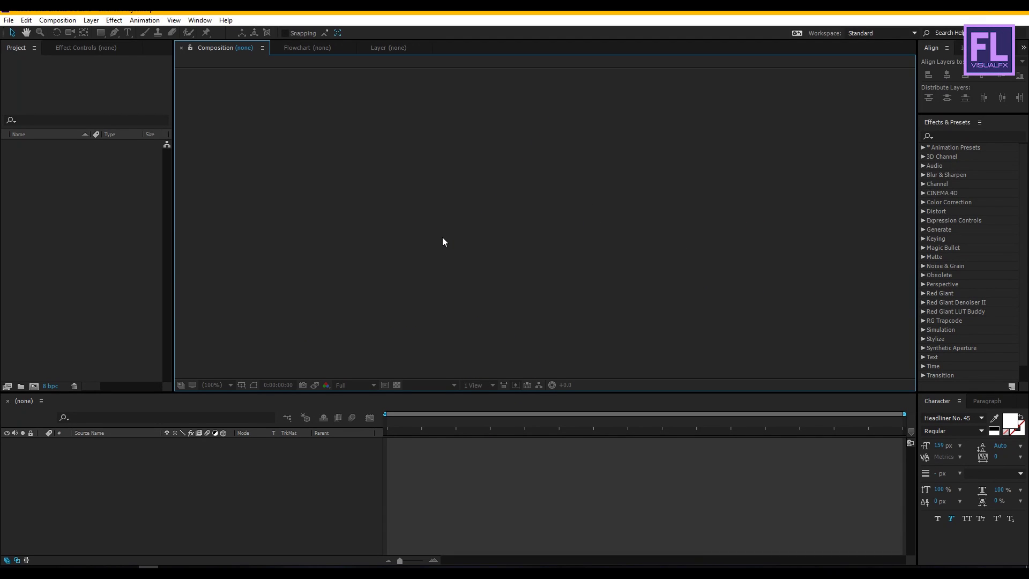
{"action": "left_click", "coordinate": [57, 20]}
{"action": "left_click", "coordinate": [81, 32]}
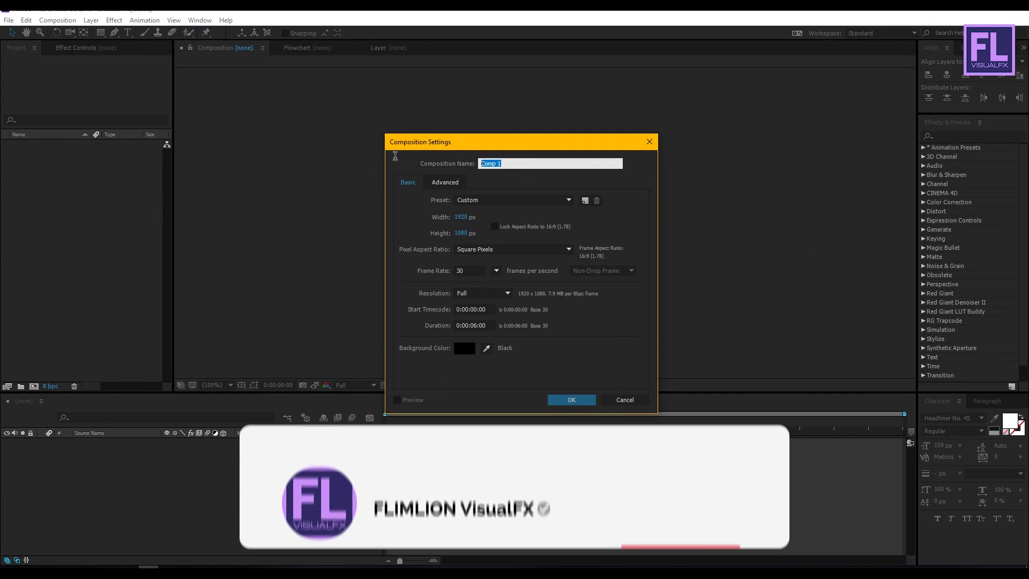
{"action": "type", "text": "Main Text"}
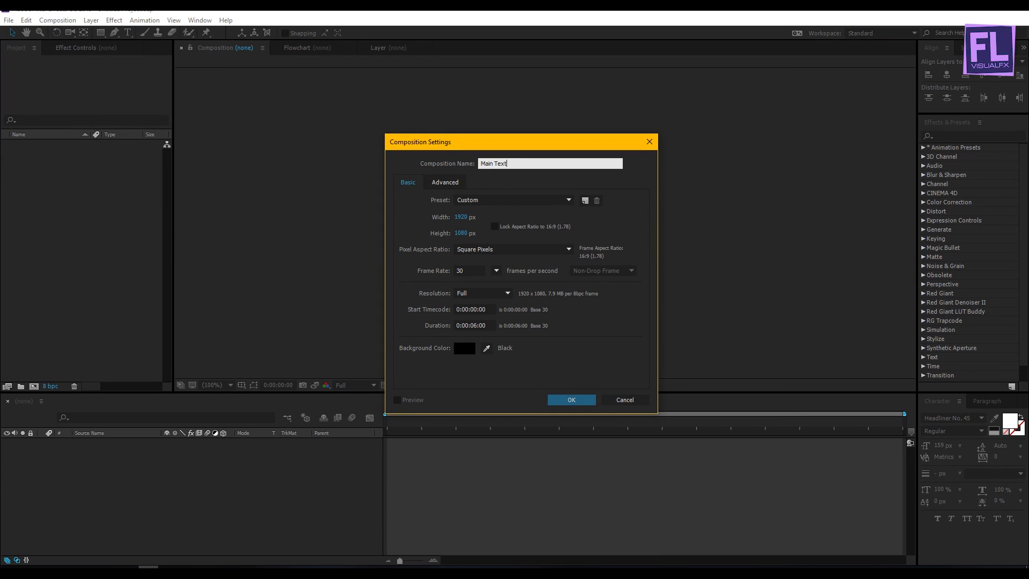
{"action": "key", "text": "Tab"}
{"action": "key", "text": "Tab"}
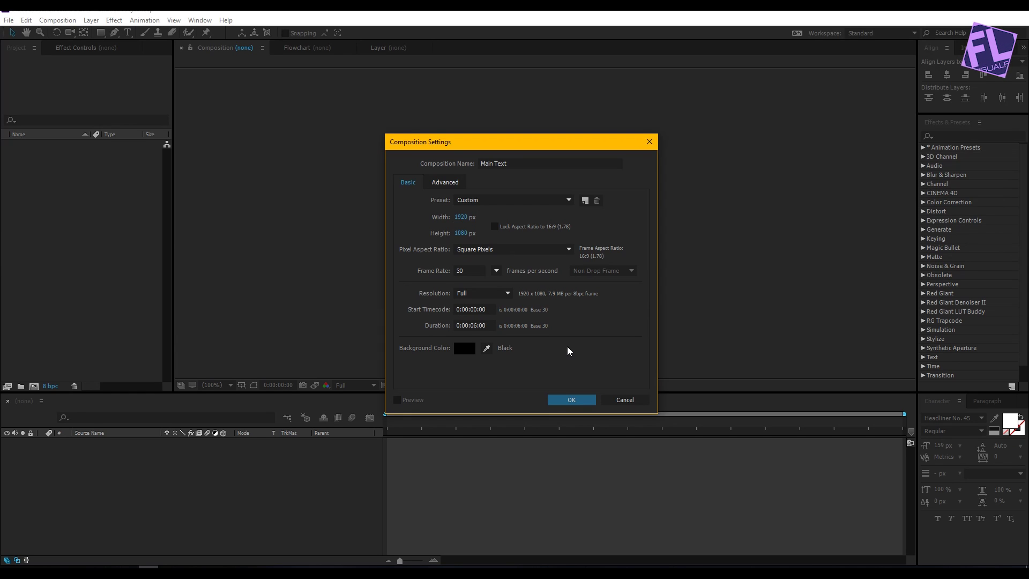
{"action": "left_click", "coordinate": [571, 399]}
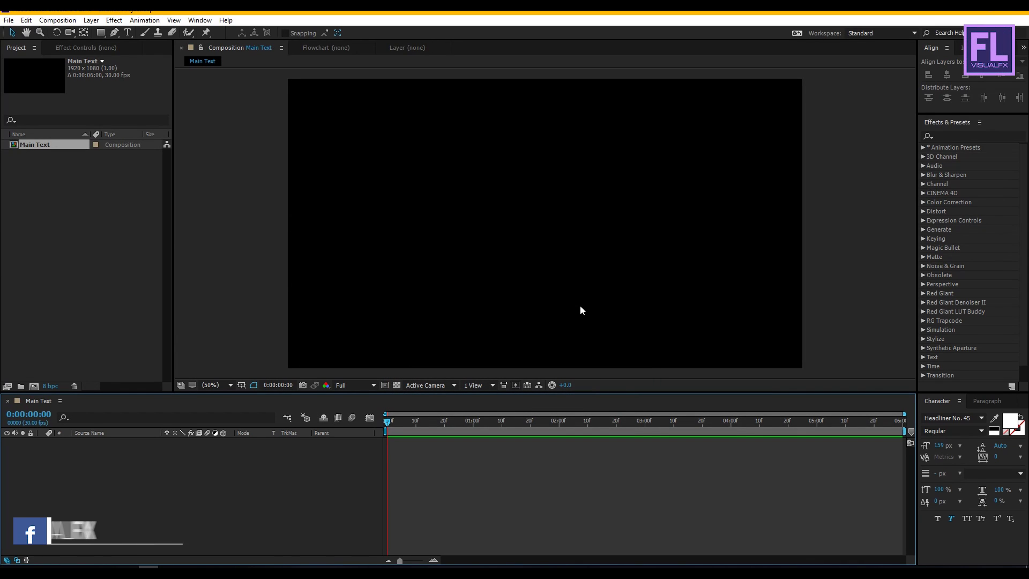
Add a text layer reading "action" to the Main Text composition.
{"action": "right_click", "coordinate": [79, 479]}
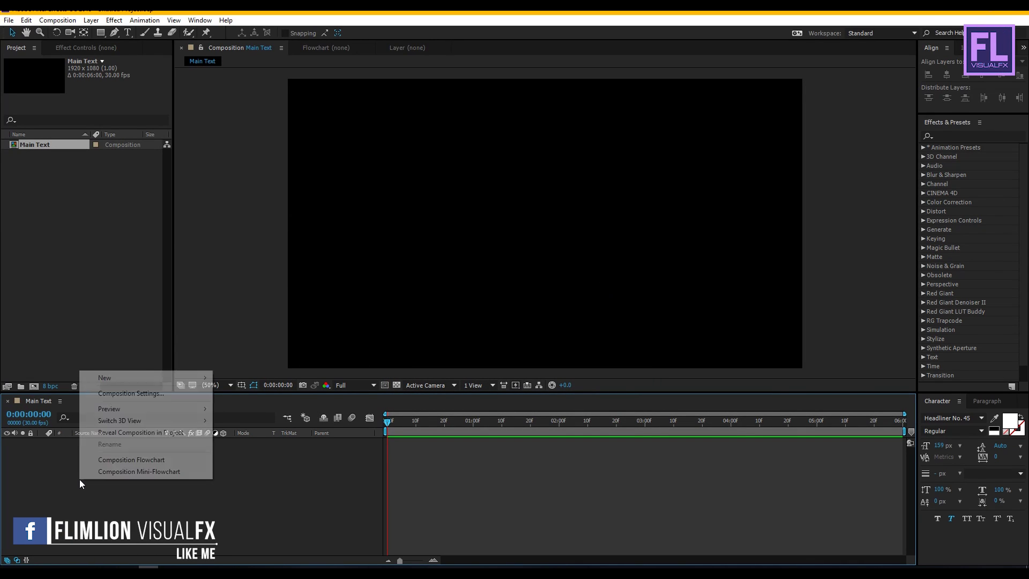
{"action": "mouse_move", "coordinate": [109, 381]}
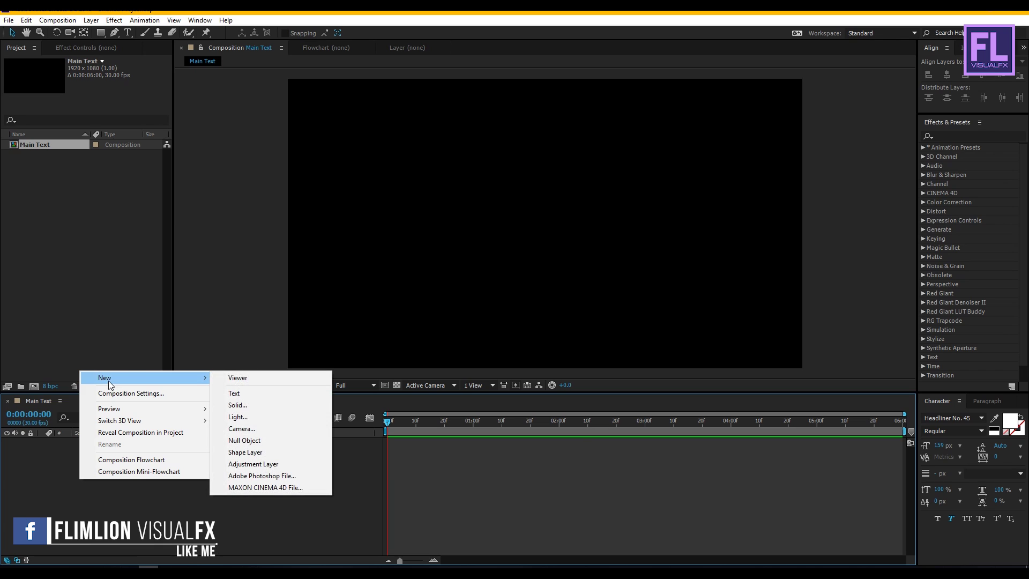
{"action": "left_click", "coordinate": [240, 393]}
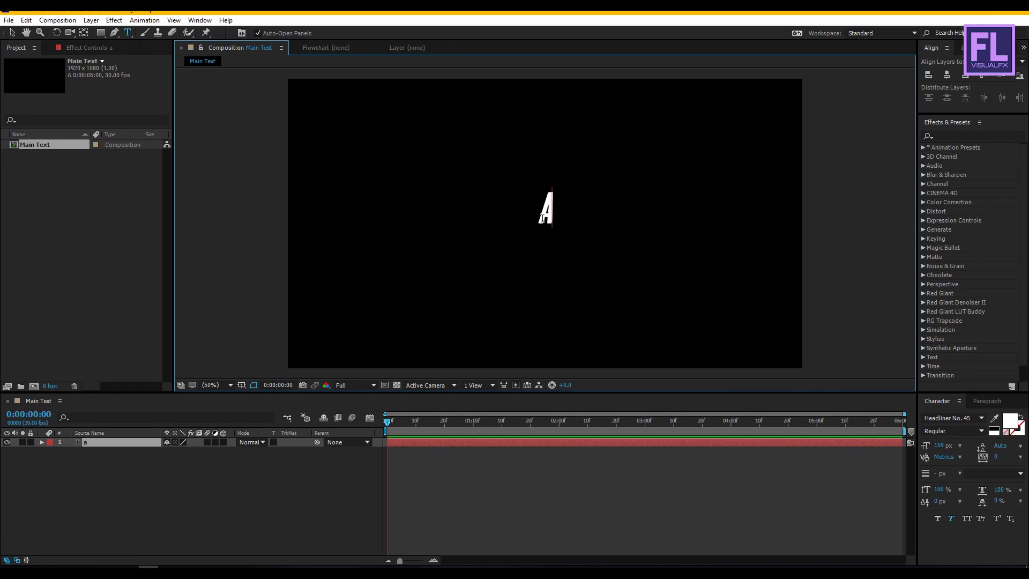
{"action": "type", "text": "ACTION"}
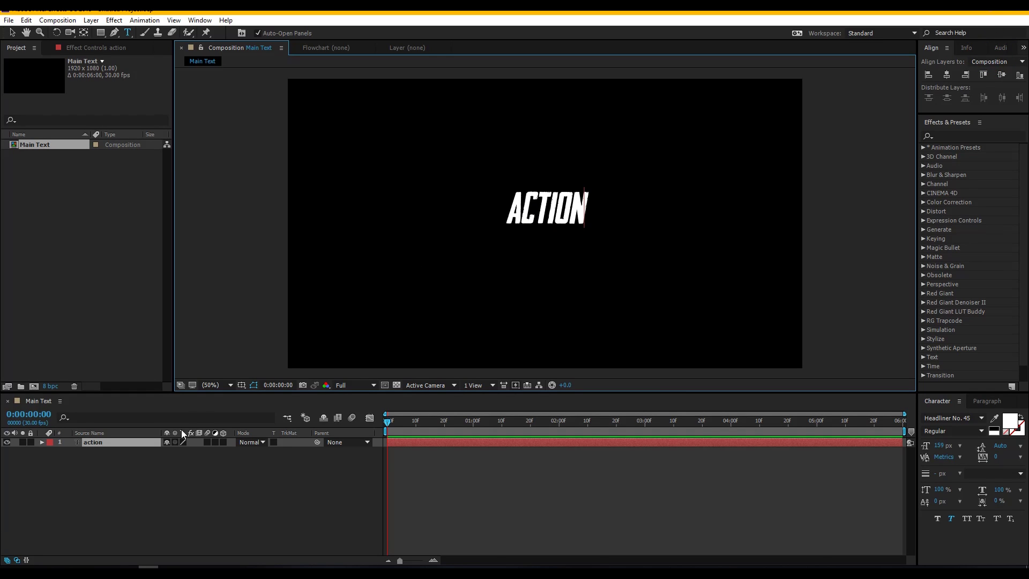
Enlarge the ACTION text to more than twice its size and place it up and left of the frame's centre.
{"action": "left_click", "coordinate": [142, 466]}
{"action": "key", "text": "v"}
{"action": "left_click", "coordinate": [545, 216]}
{"action": "left_click_drag", "start_coordinate": [589, 197], "coordinate": [540, 191]}
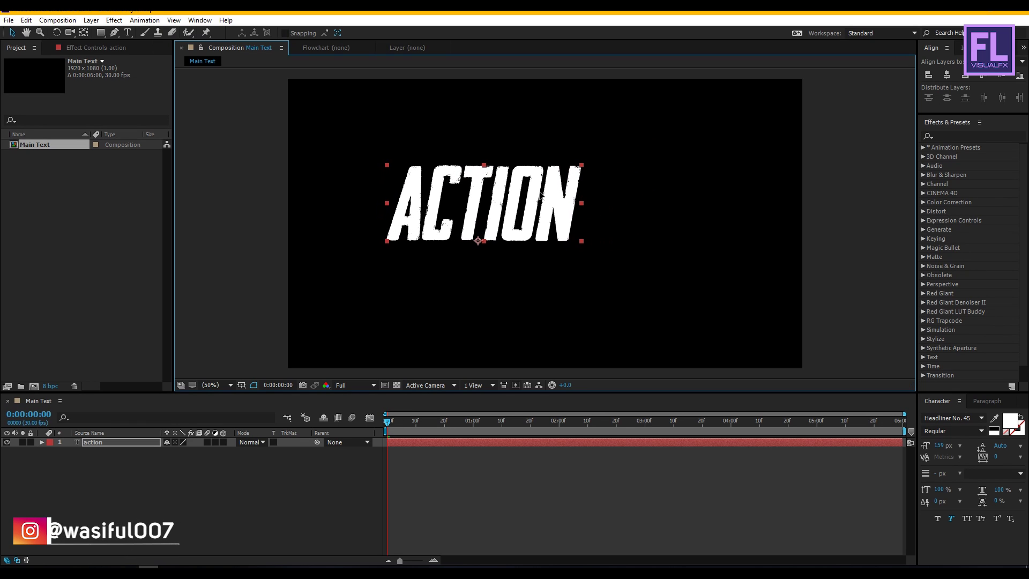
Add a second text layer reading "trailer".
{"action": "right_click", "coordinate": [122, 472]}
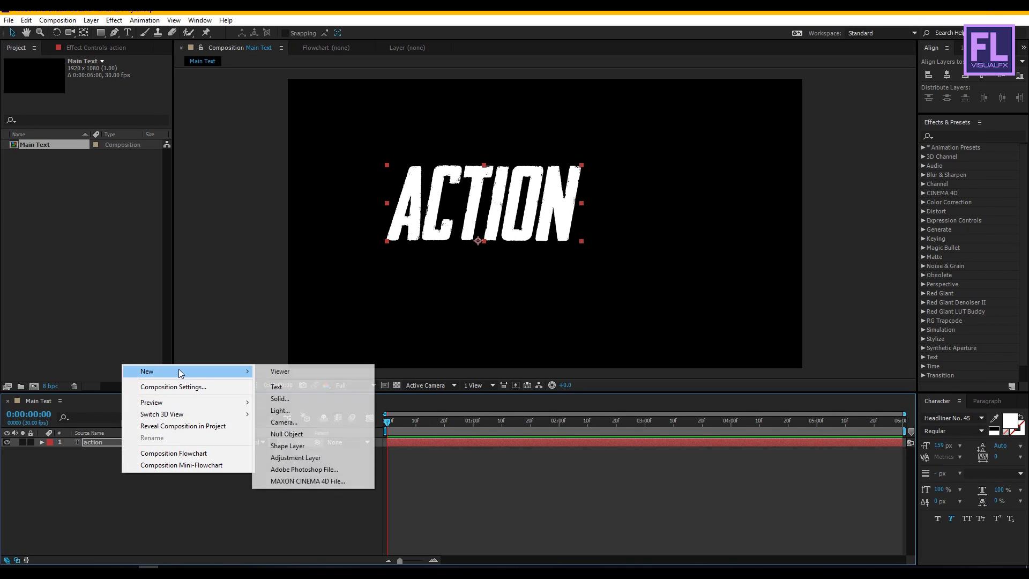
{"action": "mouse_move", "coordinate": [251, 371]}
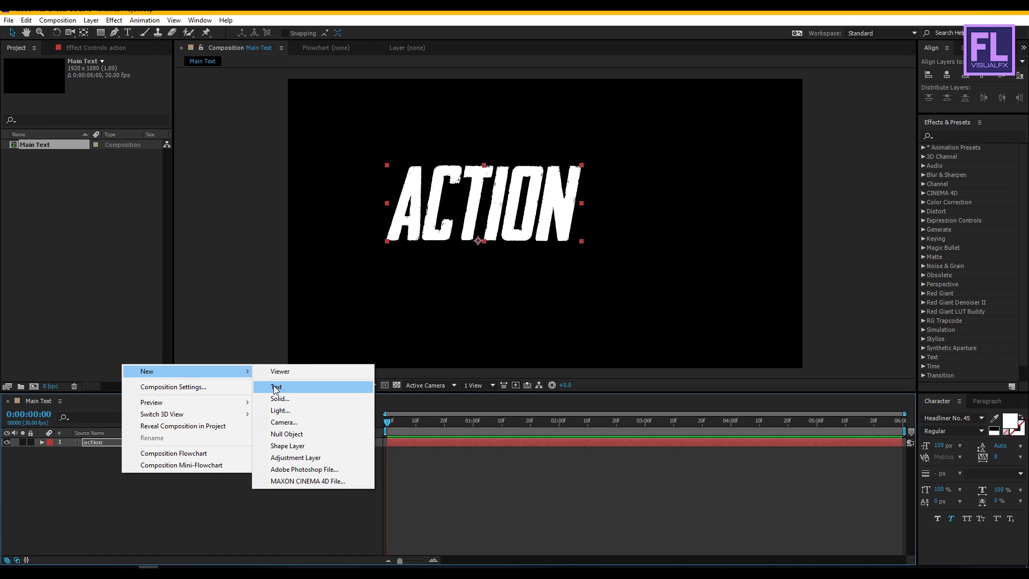
{"action": "left_click", "coordinate": [274, 387]}
{"action": "type", "text": "trail"}
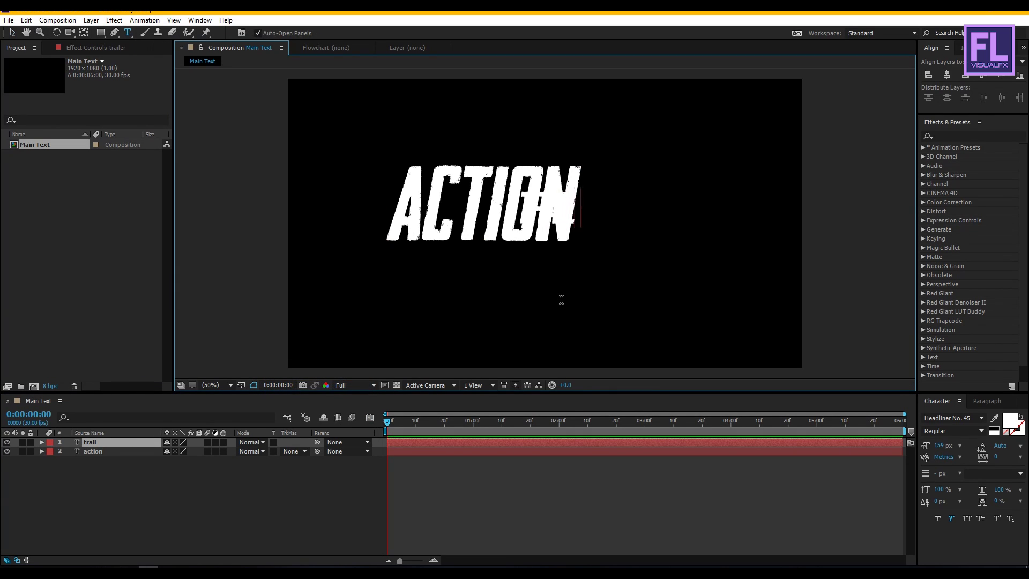
{"action": "type", "text": "er"}
Position the TRAILER text just below the right end of ACTION and enlarge it slightly.
{"action": "left_click_drag", "start_coordinate": [597, 281], "coordinate": [666, 326]}
{"action": "left_click", "coordinate": [119, 443]}
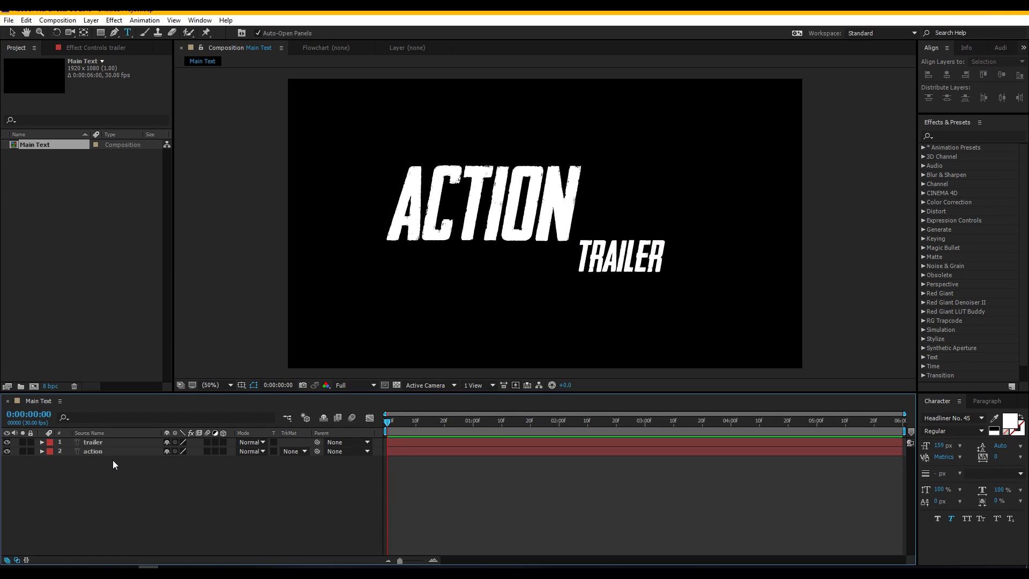
{"action": "key", "text": "v"}
{"action": "mouse_move", "coordinate": [668, 242]}
{"action": "left_mouse_down"}
{"action": "mouse_move", "coordinate": [679, 239]}
{"action": "mouse_move", "coordinate": [660, 252]}
{"action": "left_mouse_up"}
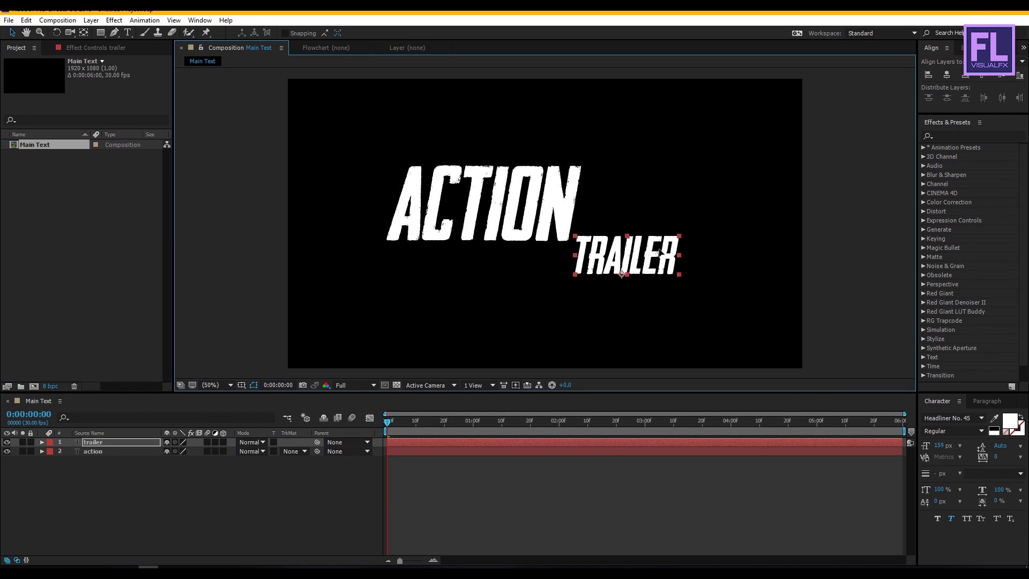
Centre both text layers together in the frame, using the Title/Action Safe guides temporarily as reference.
{"action": "left_click", "coordinate": [230, 385]}
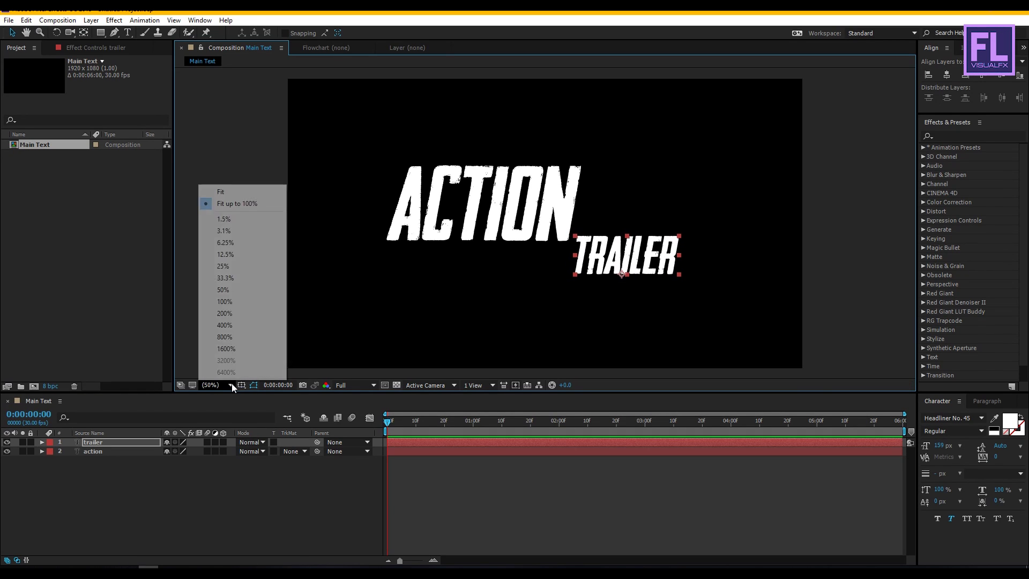
{"action": "left_click", "coordinate": [241, 385]}
{"action": "left_click", "coordinate": [275, 391]}
{"action": "left_click_drag", "start_coordinate": [679, 331], "coordinate": [448, 147]}
{"action": "left_click_drag", "start_coordinate": [574, 217], "coordinate": [582, 220]}
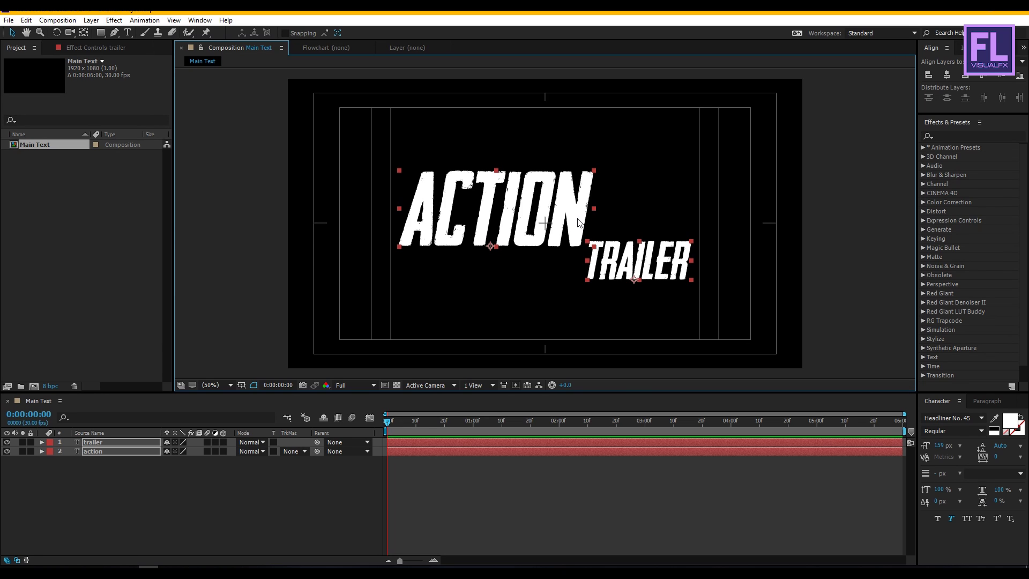
{"action": "left_click", "coordinate": [241, 385]}
{"action": "left_click", "coordinate": [268, 398]}
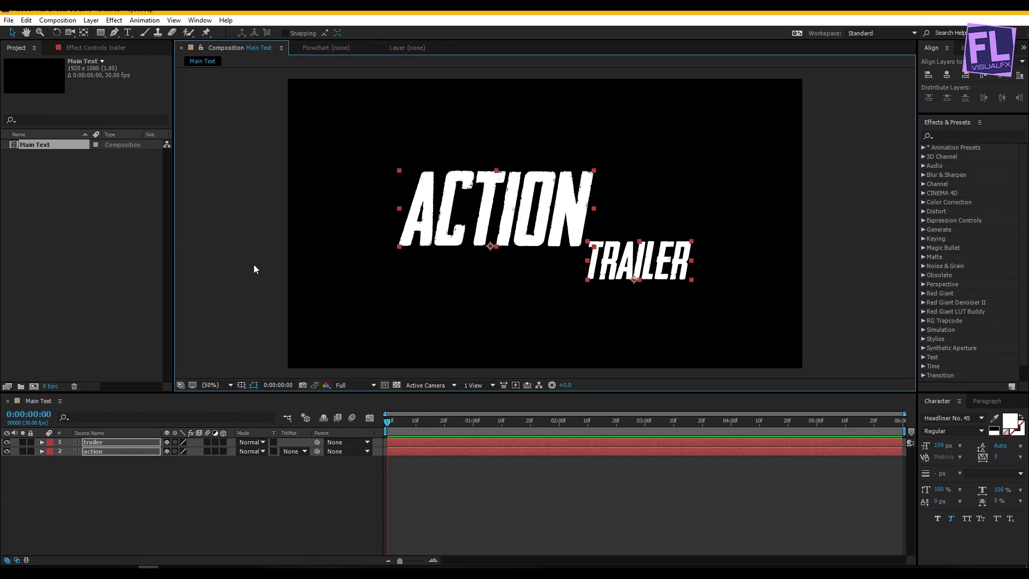
{"action": "left_click", "coordinate": [252, 265]}
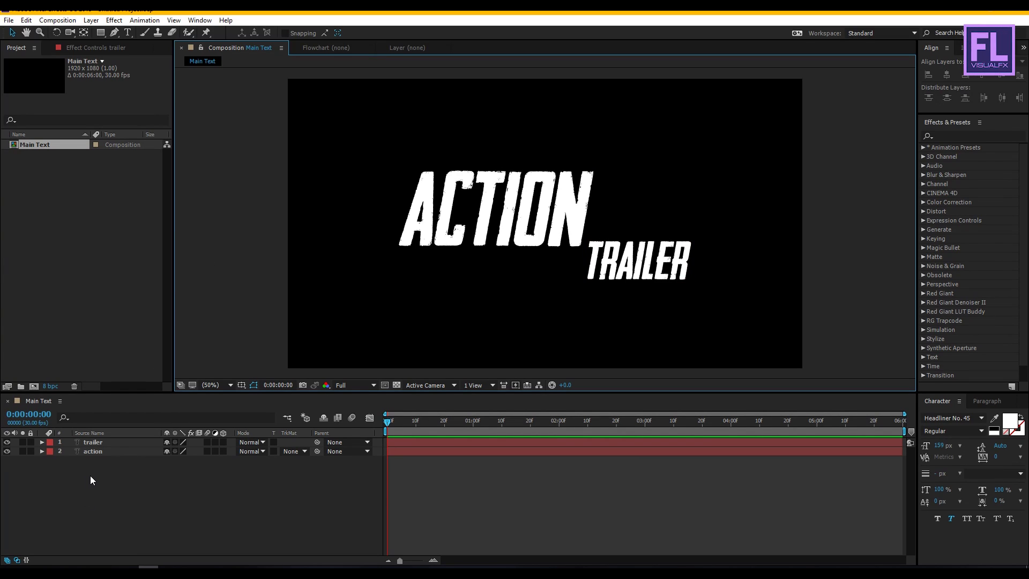
Set Position keyframes on both the trailer and action layers at 0:00:00:06.
{"action": "left_click_drag", "start_coordinate": [137, 461], "coordinate": [123, 442]}
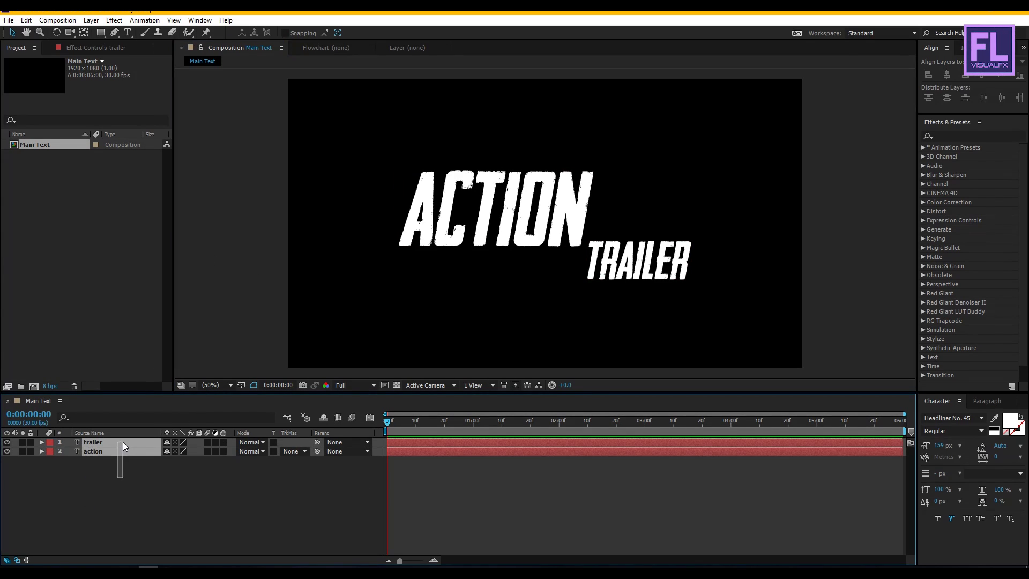
{"action": "key", "text": "p"}
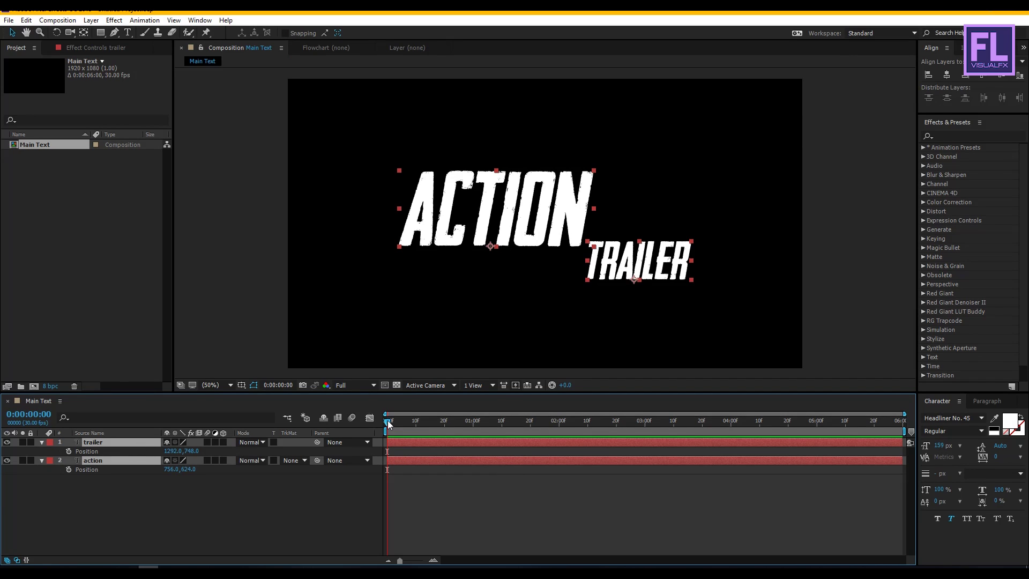
{"action": "left_click_drag", "start_coordinate": [414, 424], "coordinate": [406, 424]}
{"action": "left_click", "coordinate": [69, 451]}
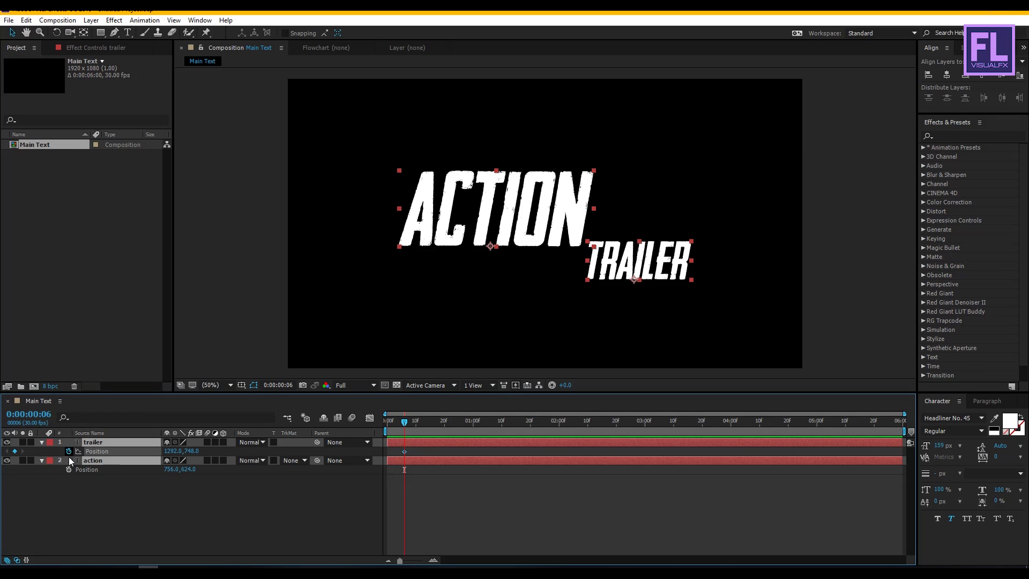
{"action": "left_click", "coordinate": [69, 470]}
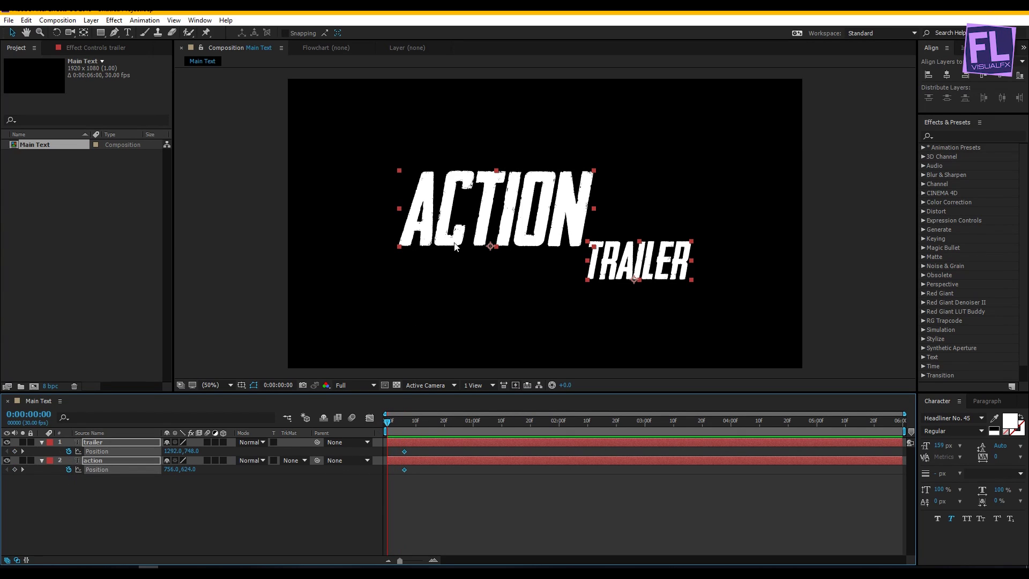
At 0:00:00:00, move ACTION off the frame's left side to about -430, 624 and TRAILER off the right side to about 2132, 748.
{"action": "left_click", "coordinate": [462, 268]}
{"action": "left_click", "coordinate": [493, 217]}
{"action": "left_click_drag", "start_coordinate": [506, 218], "coordinate": [181, 199]}
{"action": "left_click", "coordinate": [633, 268]}
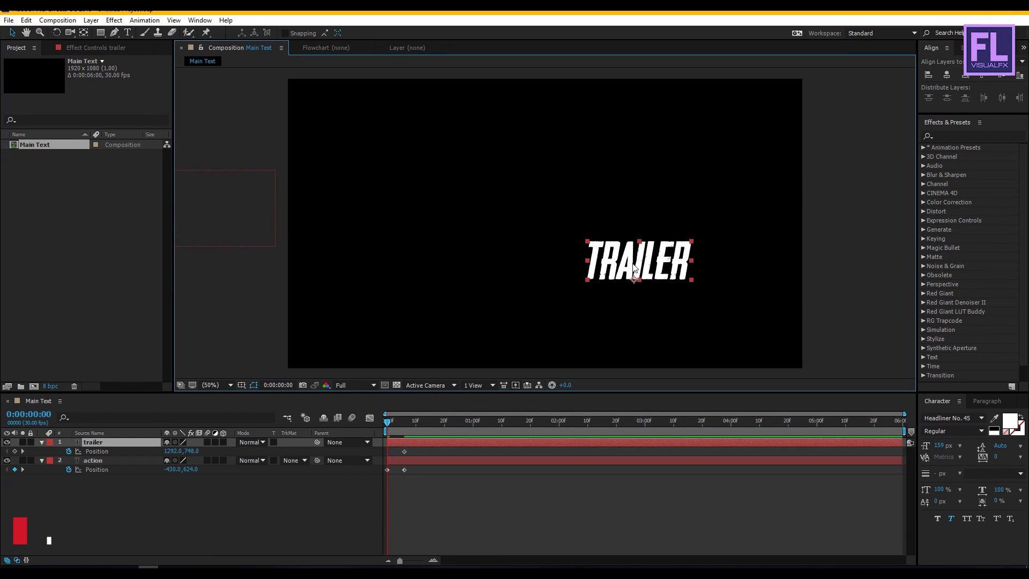
{"action": "left_click_drag", "start_coordinate": [633, 268], "coordinate": [850, 268]}
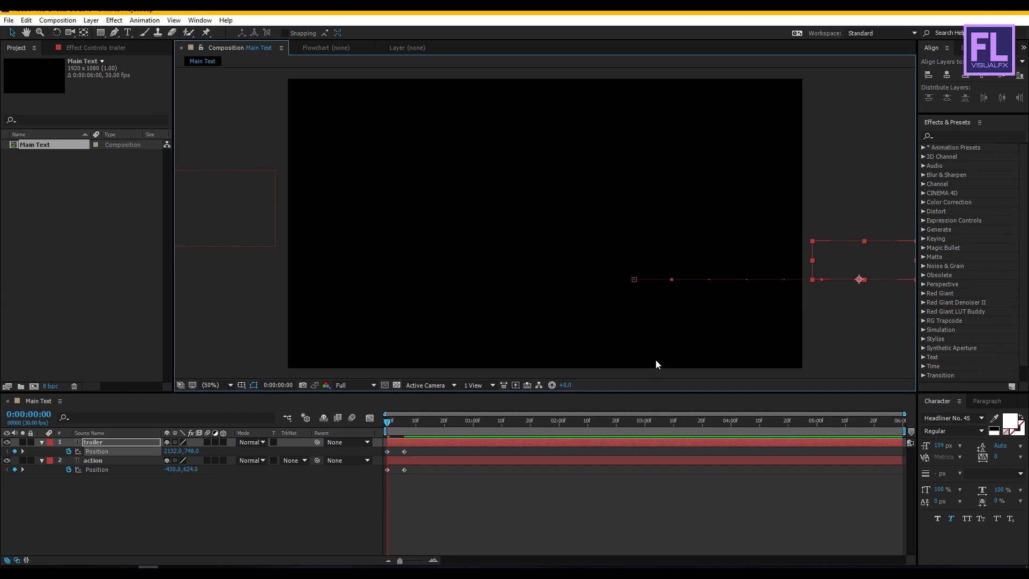
Play back the slide-in of both text layers to check the motion.
{"action": "left_click_drag", "start_coordinate": [387, 422], "coordinate": [412, 427]}
{"action": "key", "text": "space"}
{"action": "key", "text": "space"}
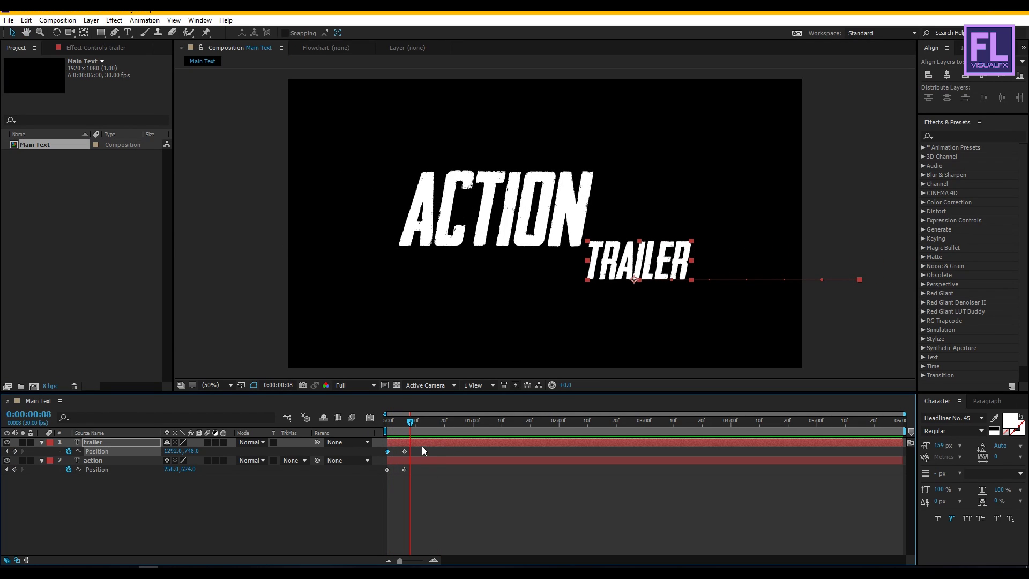
{"action": "key", "text": "Delete"}
{"action": "key", "text": "ctrl+z"}
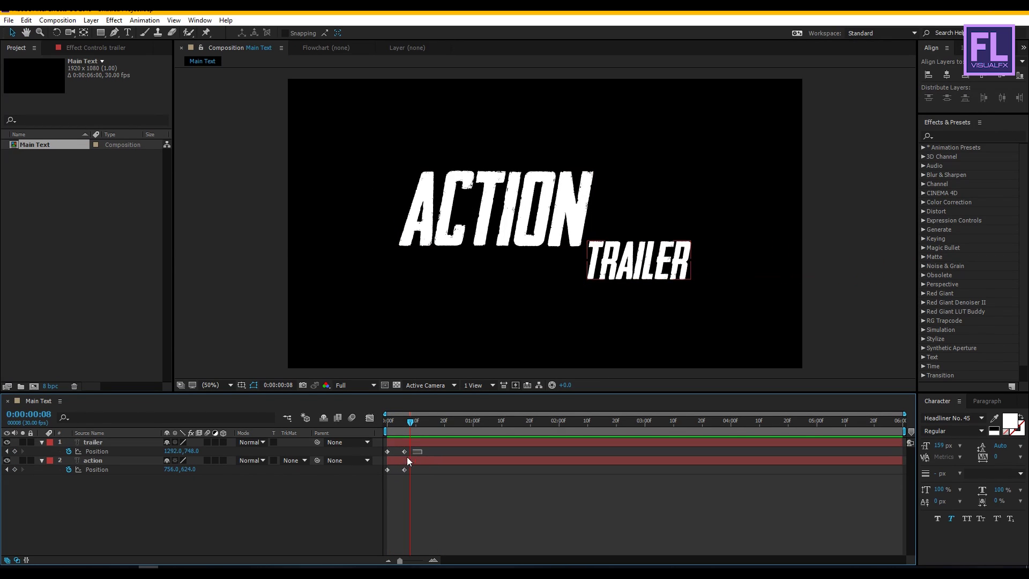
Apply Easy Ease to all Position keyframes and reshape their speed graph so the motion starts fast and slows towards the end.
{"action": "left_click_drag", "start_coordinate": [409, 455], "coordinate": [386, 474]}
{"action": "key", "text": "F9"}
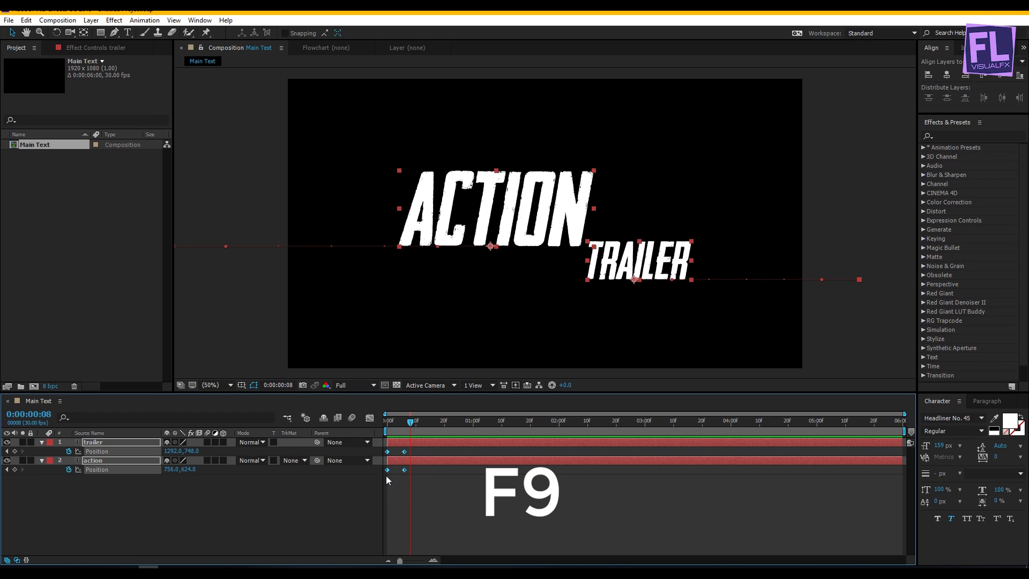
{"action": "left_click", "coordinate": [370, 417]}
{"action": "left_click", "coordinate": [619, 549]}
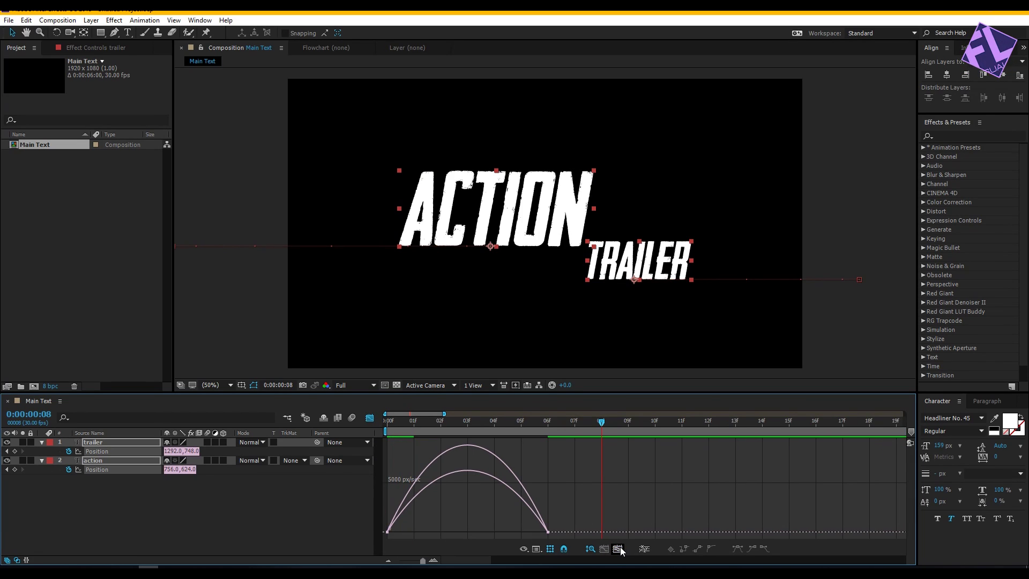
{"action": "left_click_drag", "start_coordinate": [522, 529], "coordinate": [395, 563]}
{"action": "left_click", "coordinate": [370, 418]}
Preview the eased slide-in and scrub through its first frames.
{"action": "key", "text": "space"}
{"action": "left_click", "coordinate": [438, 524]}
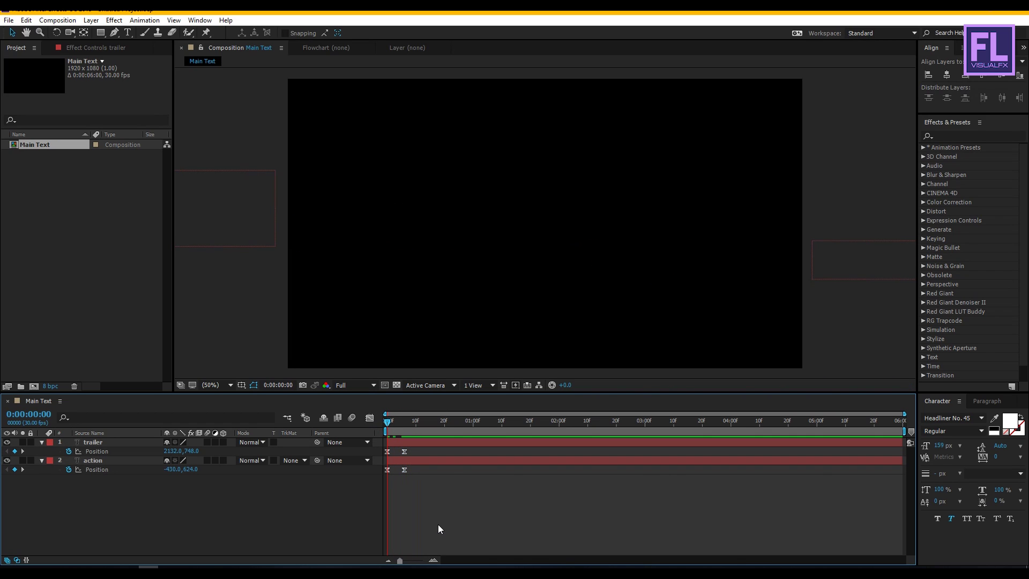
{"action": "left_click_drag", "start_coordinate": [422, 434], "coordinate": [403, 427]}
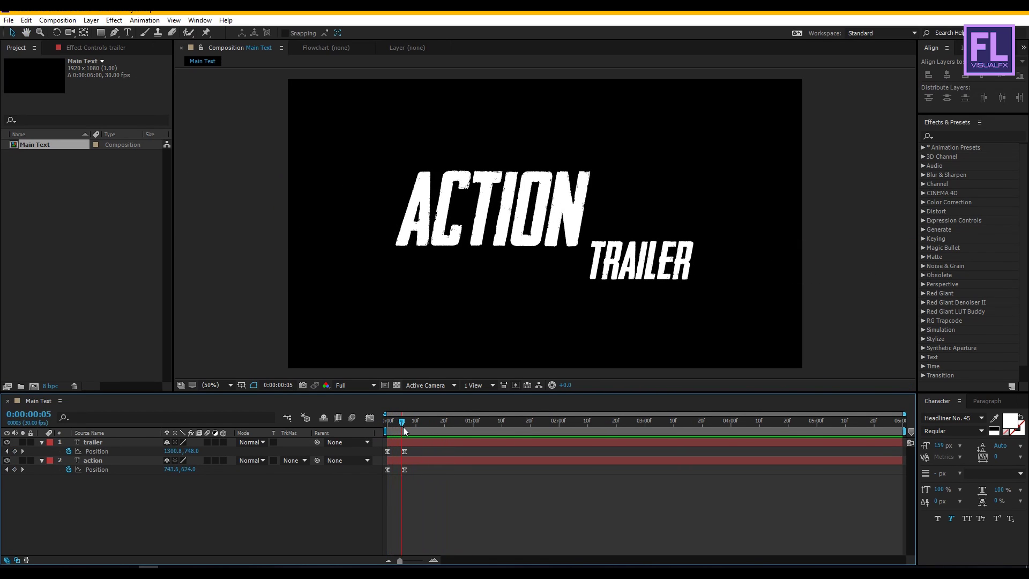
Enable motion blur for both text layers and for the composition, and preview the animation from the start.
{"action": "left_click", "coordinate": [42, 442]}
{"action": "left_click", "coordinate": [42, 451]}
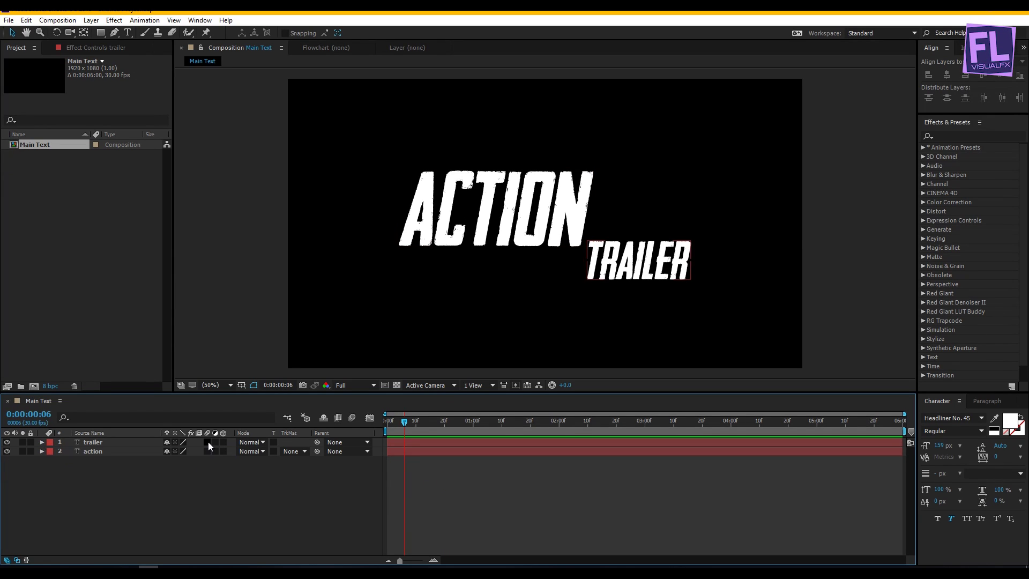
{"action": "left_click_drag", "start_coordinate": [208, 445], "coordinate": [208, 449]}
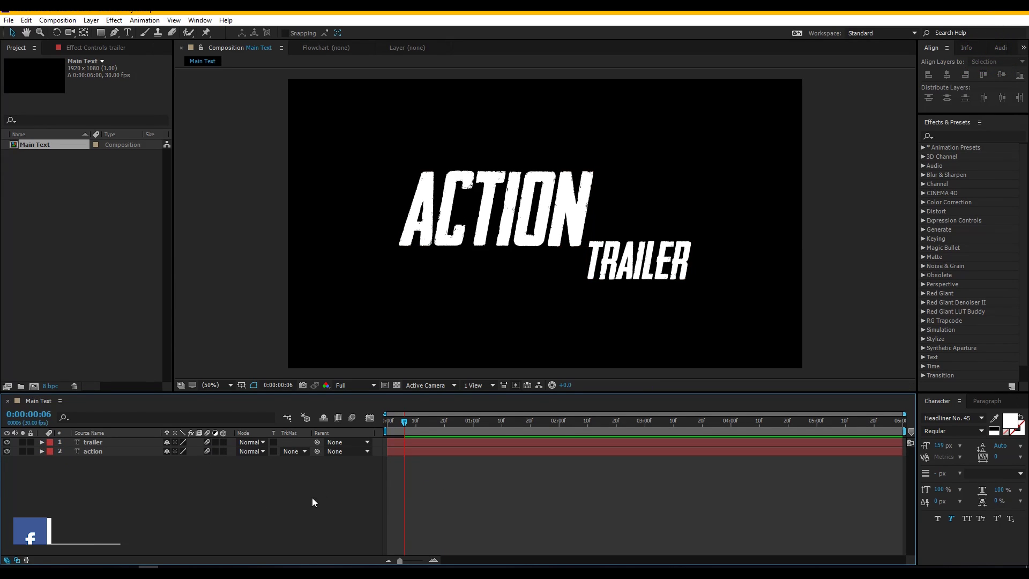
{"action": "left_click", "coordinate": [351, 418]}
{"action": "left_click_drag", "start_coordinate": [399, 426], "coordinate": [386, 423]}
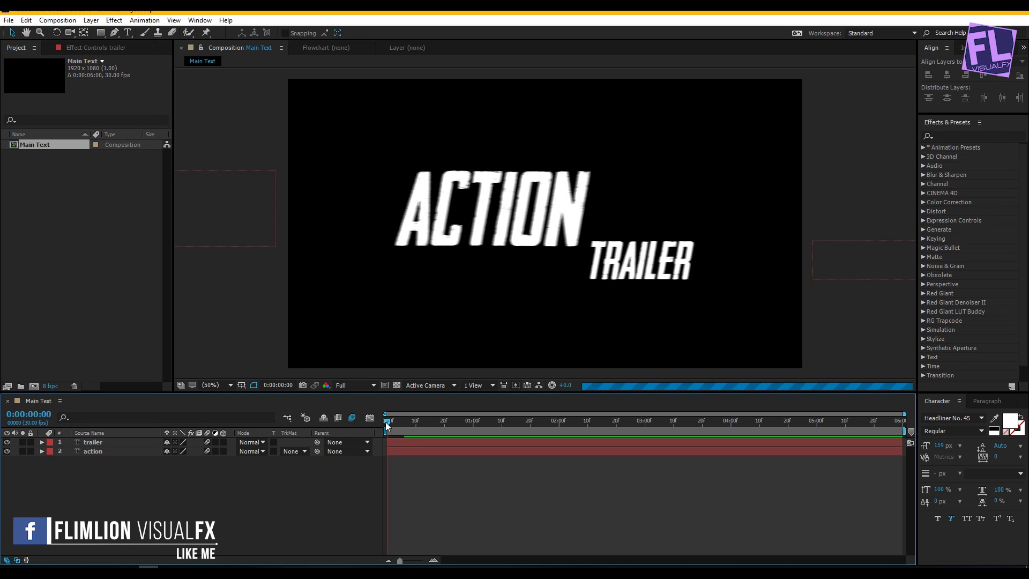
{"action": "key", "text": "space"}
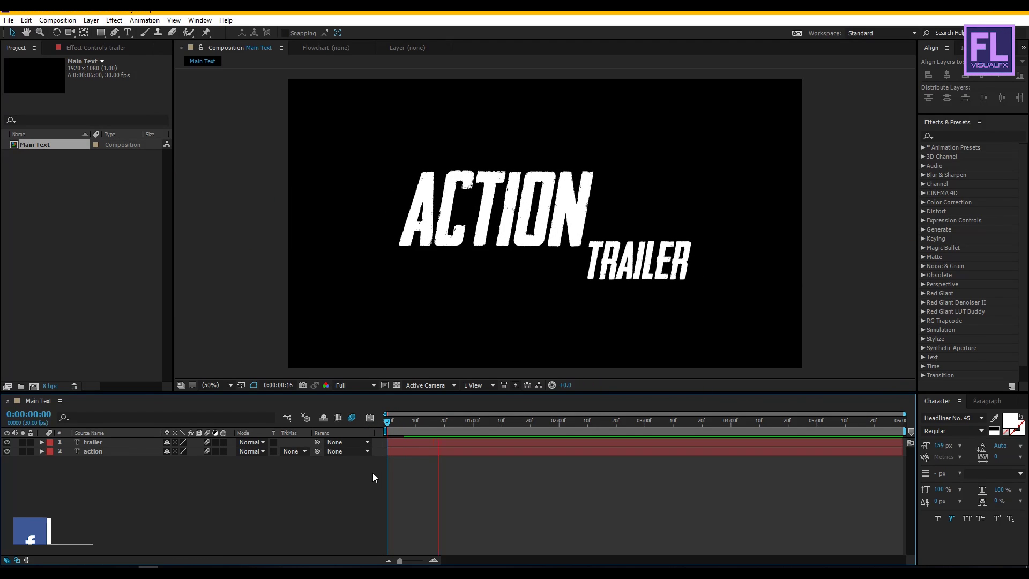
Create a new composition named Line with a height of 200 px and a duration of 10 seconds.
{"action": "left_click_drag", "start_coordinate": [435, 435], "coordinate": [422, 433]}
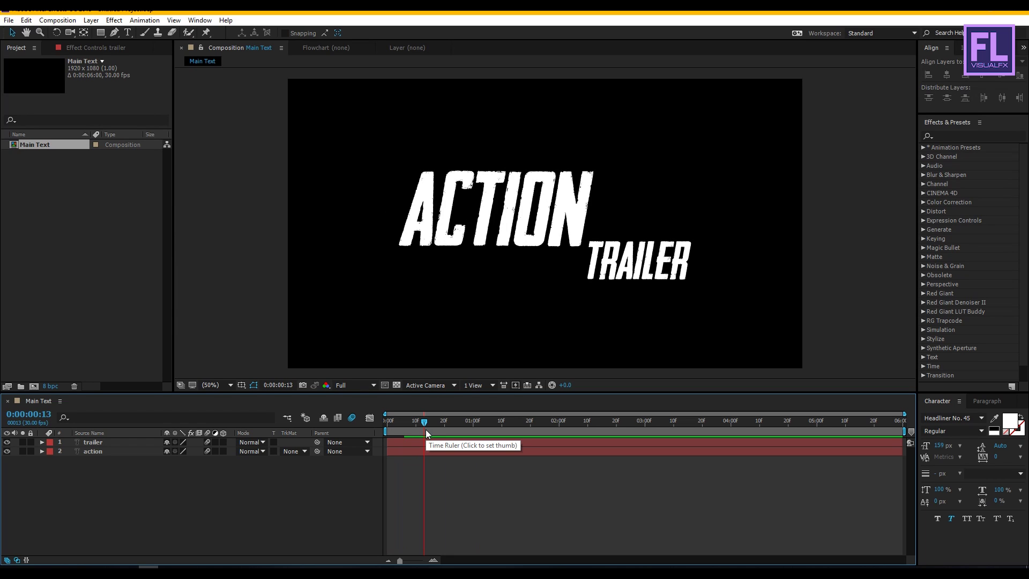
{"action": "left_click", "coordinate": [437, 452]}
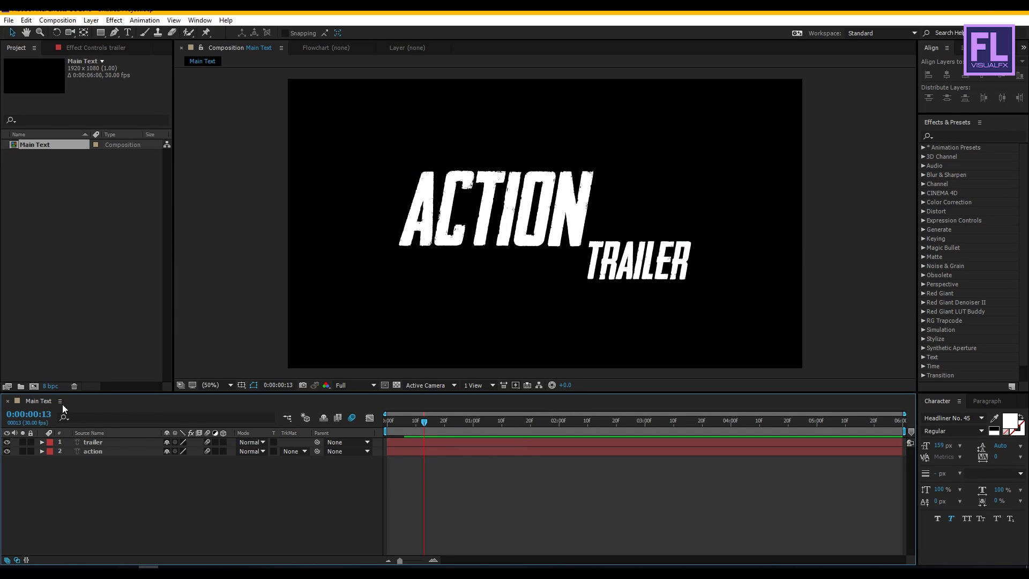
{"action": "left_click", "coordinate": [34, 386]}
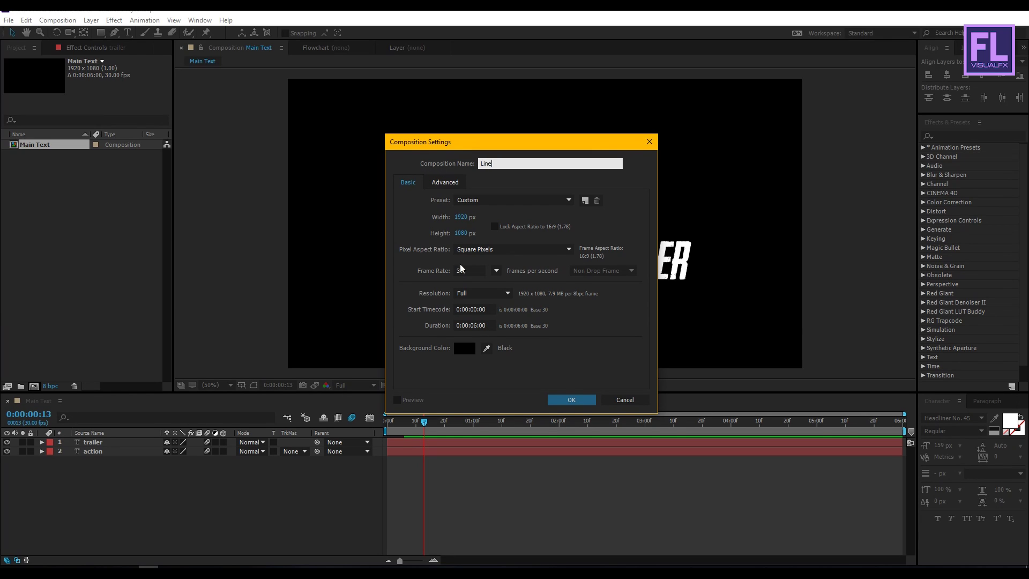
{"action": "left_click", "coordinate": [462, 233]}
{"action": "type", "text": "200"}
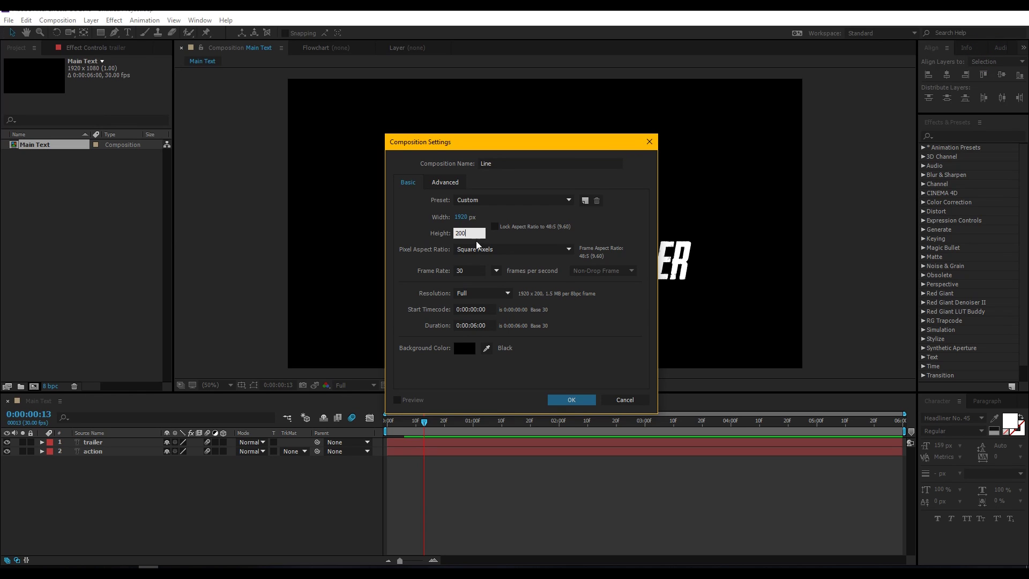
{"action": "left_click", "coordinate": [474, 327]}
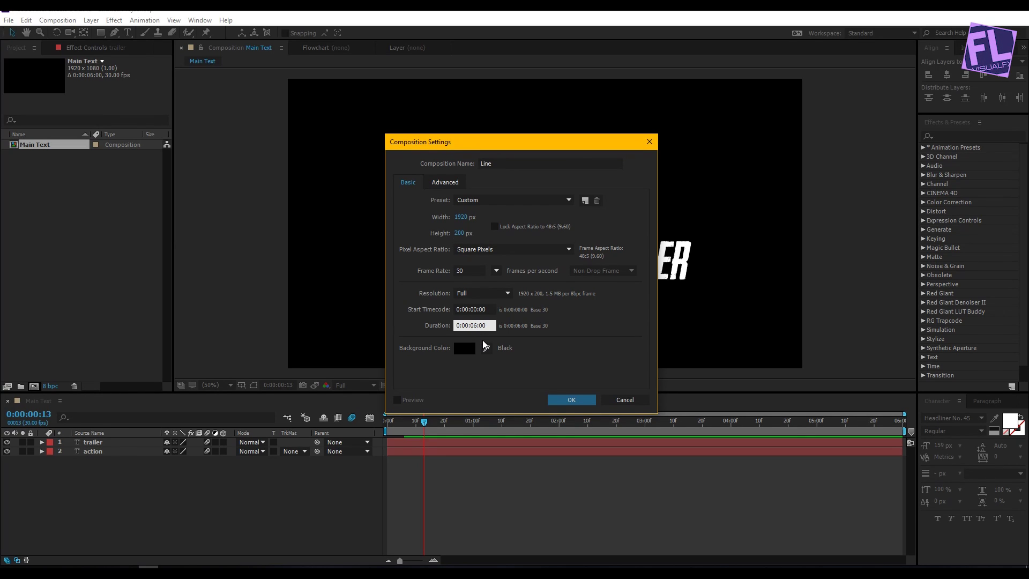
{"action": "type", "text": "6"}
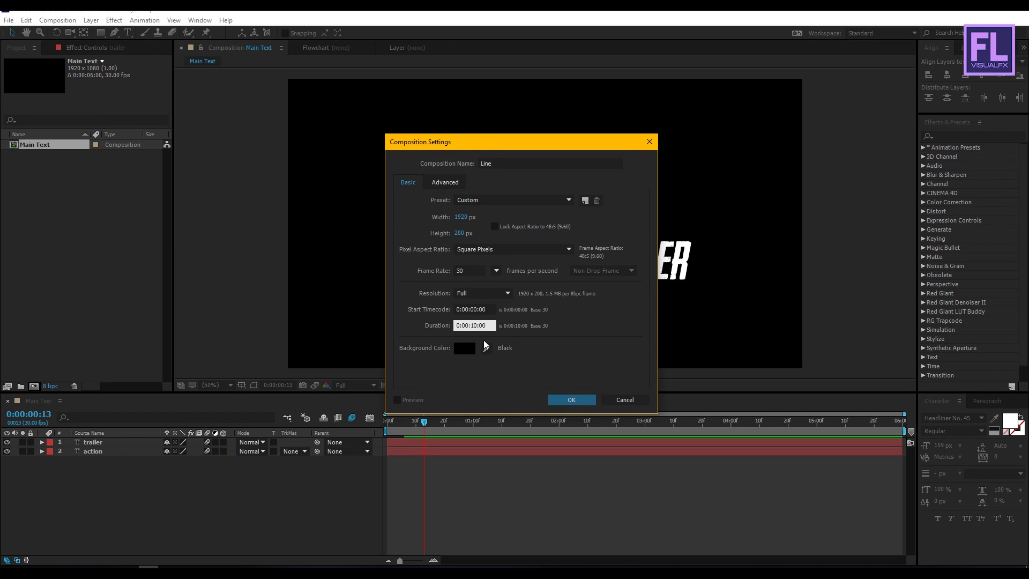
{"action": "left_click", "coordinate": [569, 400]}
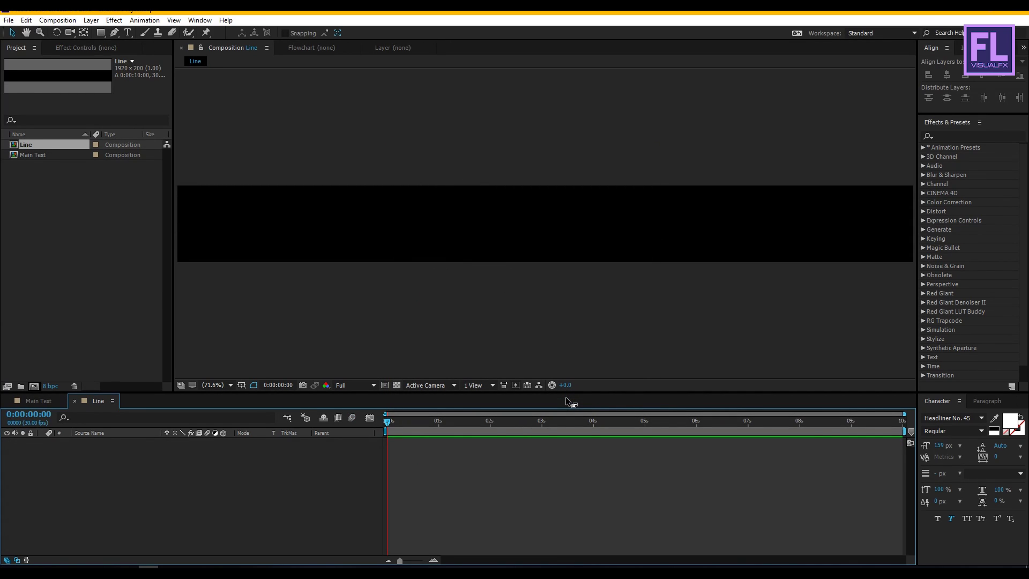
Draw a straight horizontal line across the full width of the Line composition with no fill and a 10 px stroke.
{"action": "left_click", "coordinate": [114, 33]}
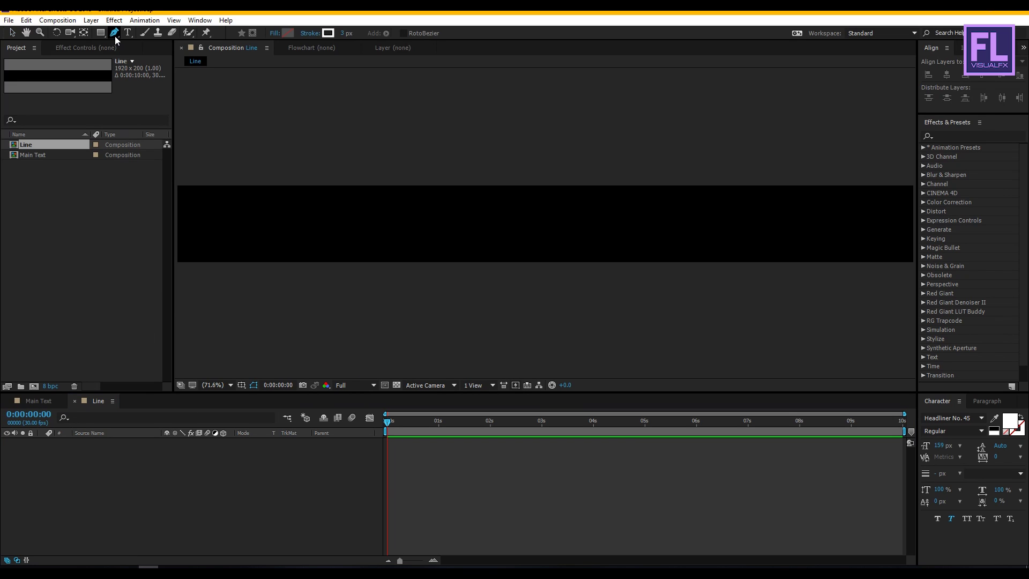
{"action": "left_click", "coordinate": [274, 34]}
{"action": "left_click", "coordinate": [437, 185]}
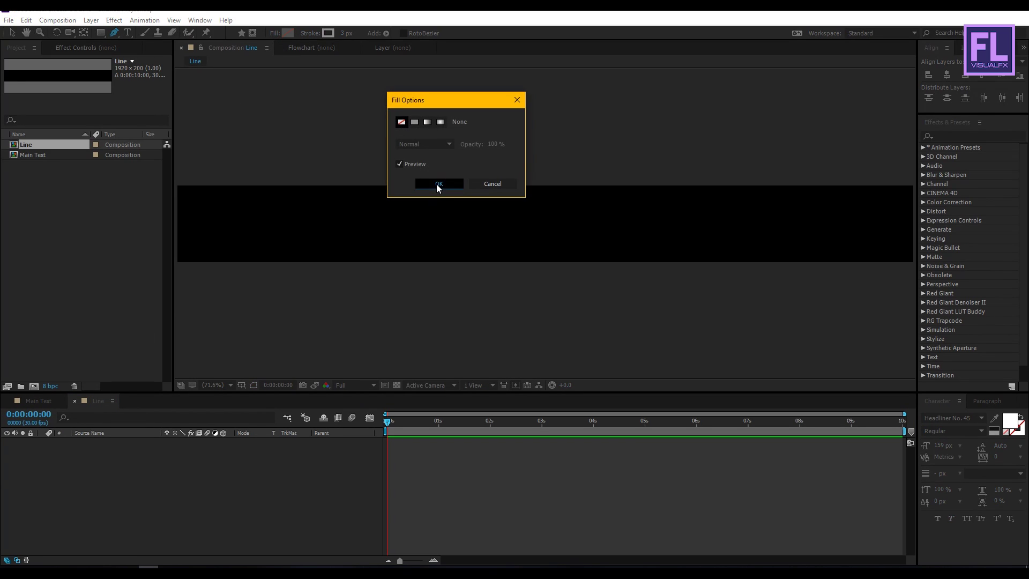
{"action": "left_click", "coordinate": [347, 34]}
{"action": "key", "text": "Return"}
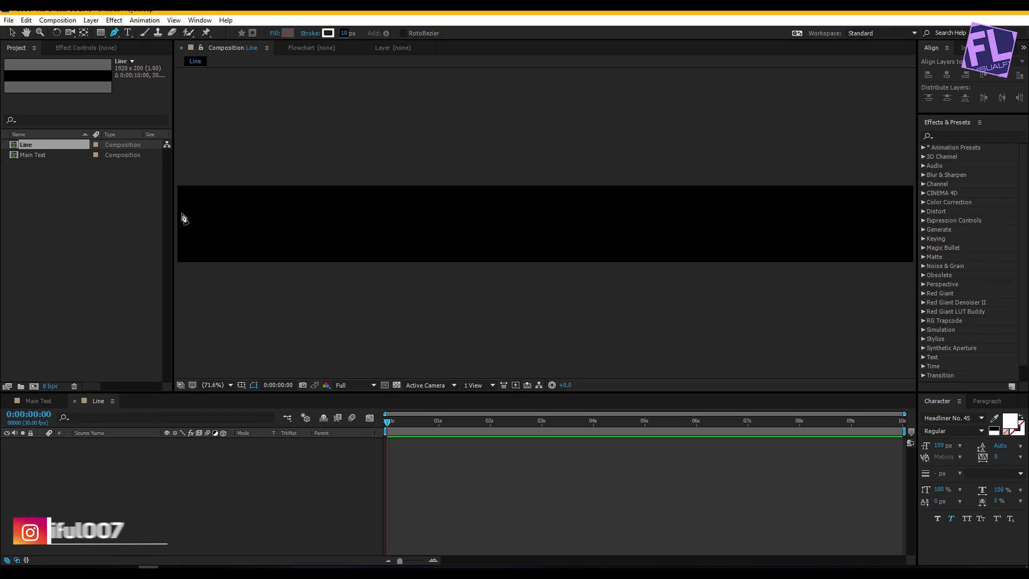
{"action": "left_click", "coordinate": [179, 212]}
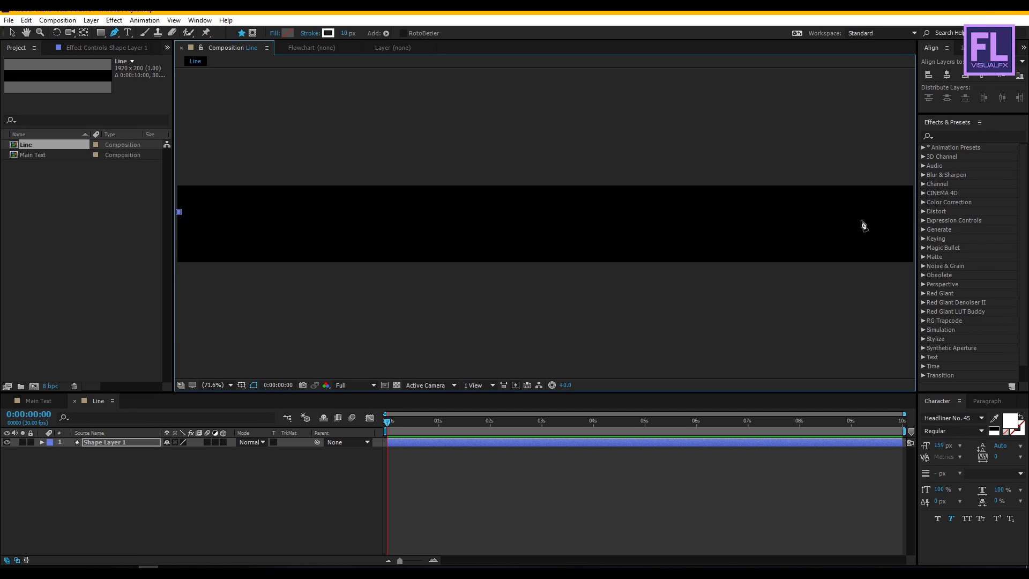
{"action": "left_click", "coordinate": [913, 218], "text": "shift"}
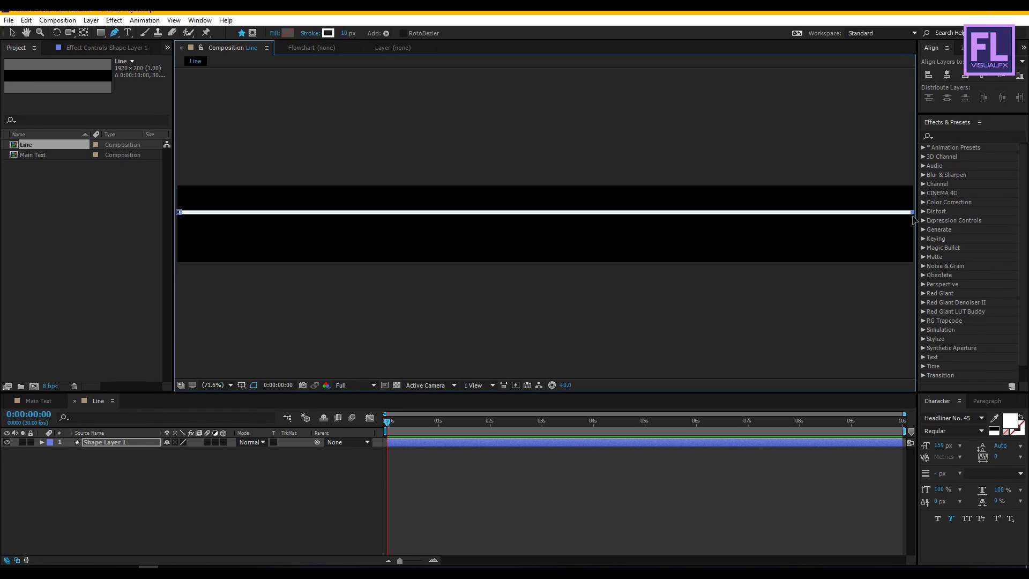
Draw a second full-width line just below the first on its own shape layer, with a 3 px stroke, and nudge it slightly upwards.
{"action": "left_click", "coordinate": [115, 470]}
{"action": "left_click", "coordinate": [120, 443]}
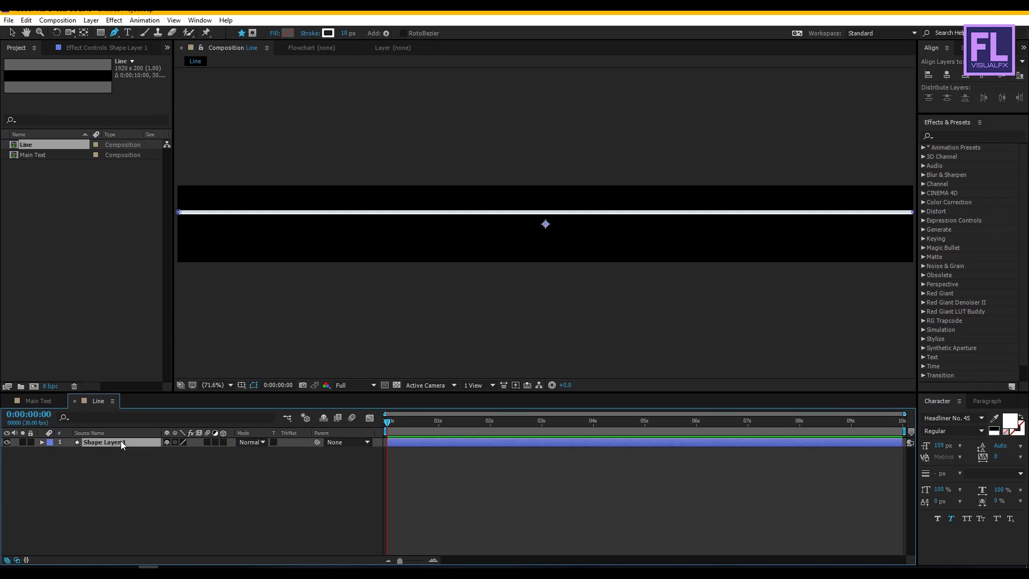
{"action": "left_click", "coordinate": [133, 483]}
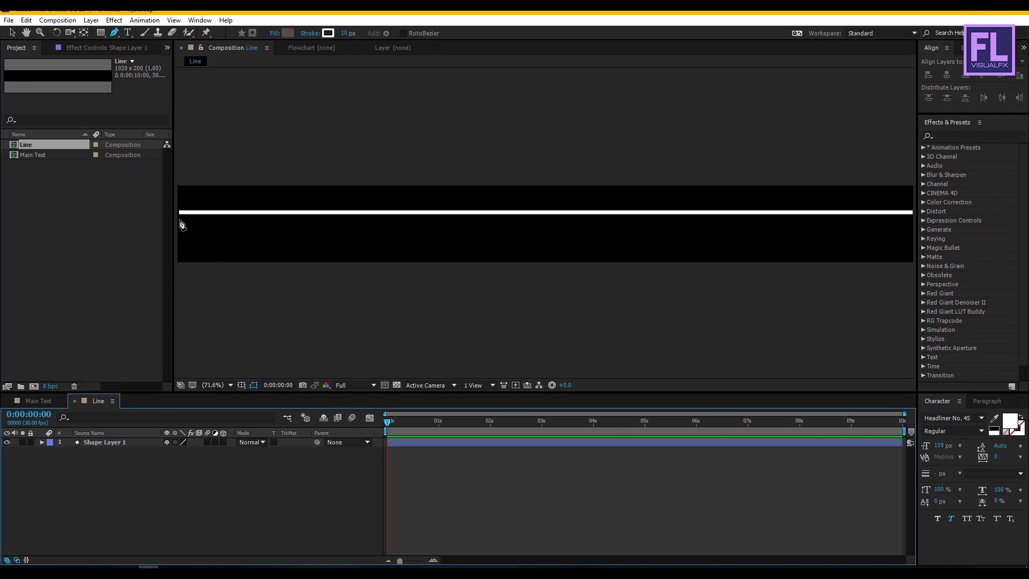
{"action": "left_click", "coordinate": [180, 220]}
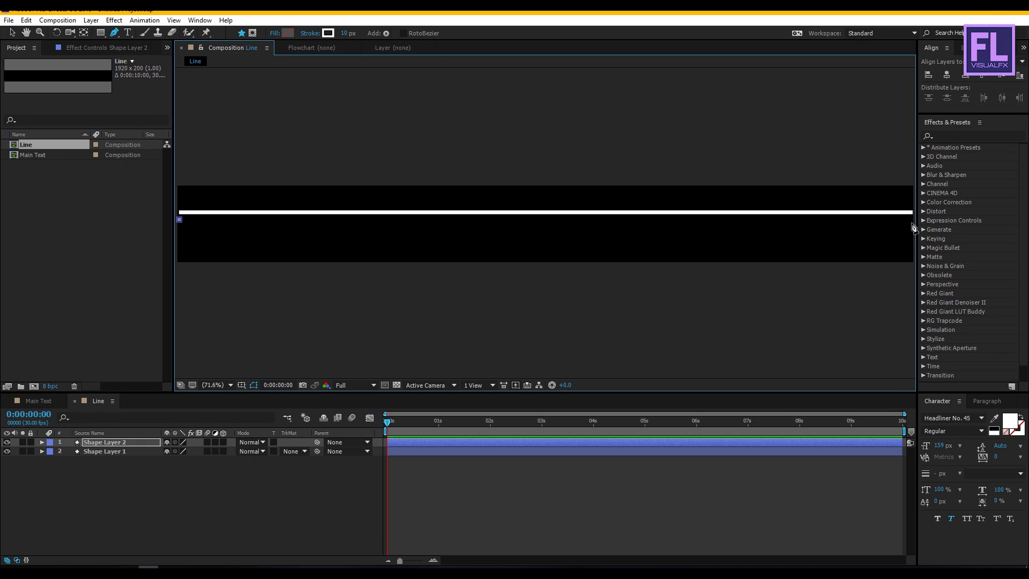
{"action": "left_click", "coordinate": [912, 219]}
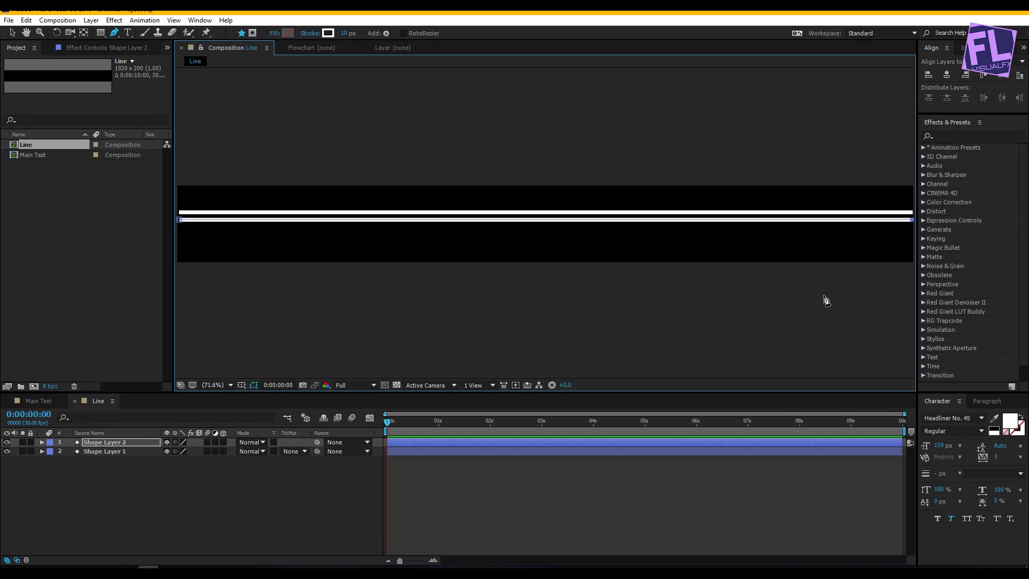
{"action": "left_click", "coordinate": [346, 33]}
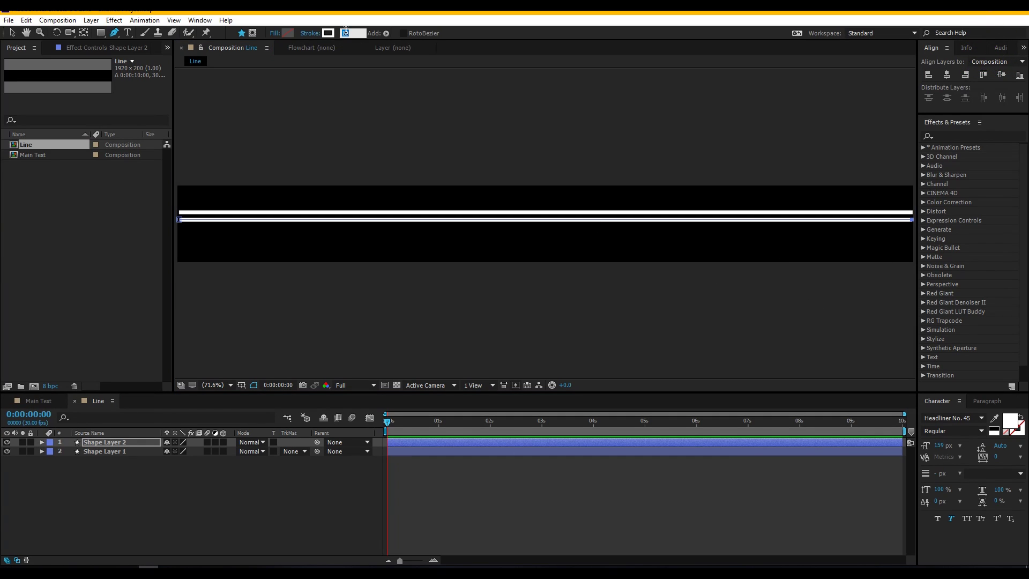
{"action": "type", "text": "3"}
{"action": "key", "text": "Return"}
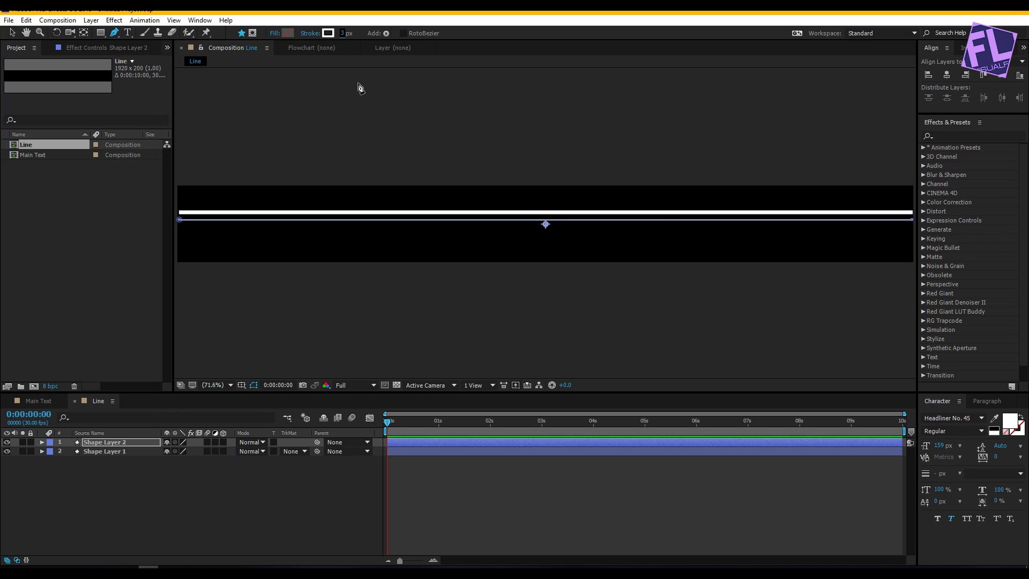
{"action": "left_click", "coordinate": [76, 476]}
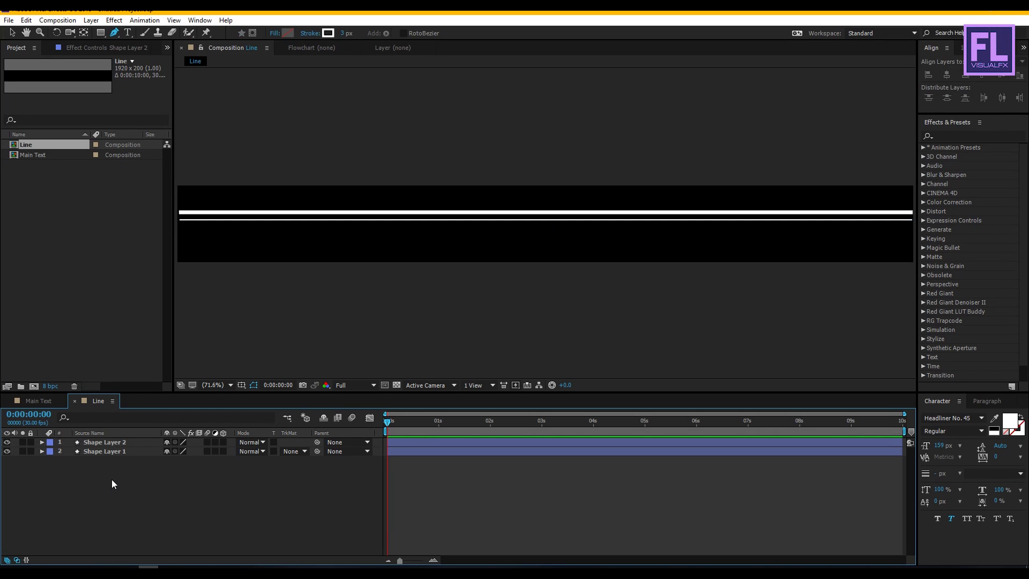
{"action": "left_click", "coordinate": [117, 439]}
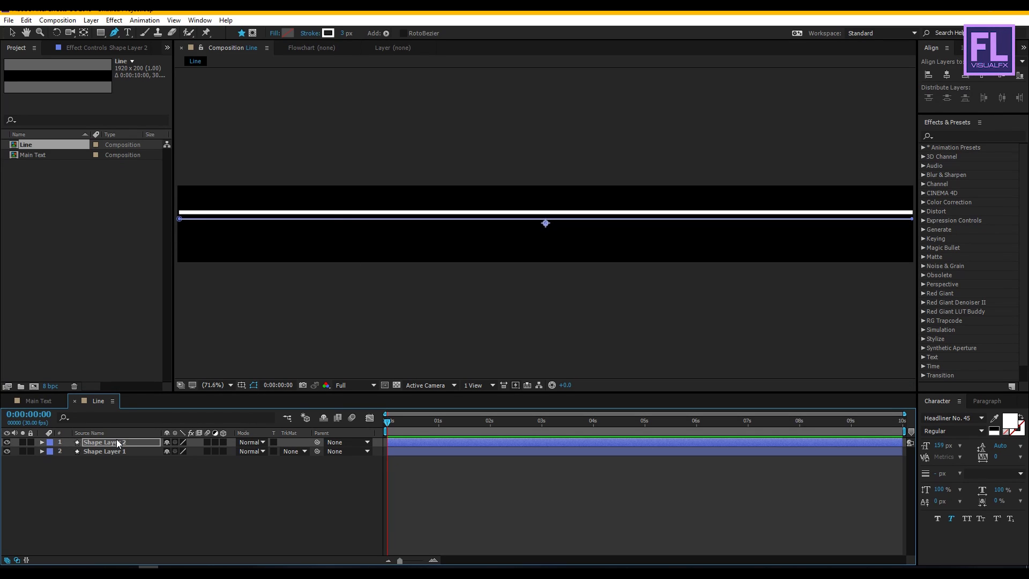
{"action": "left_click", "coordinate": [141, 493]}
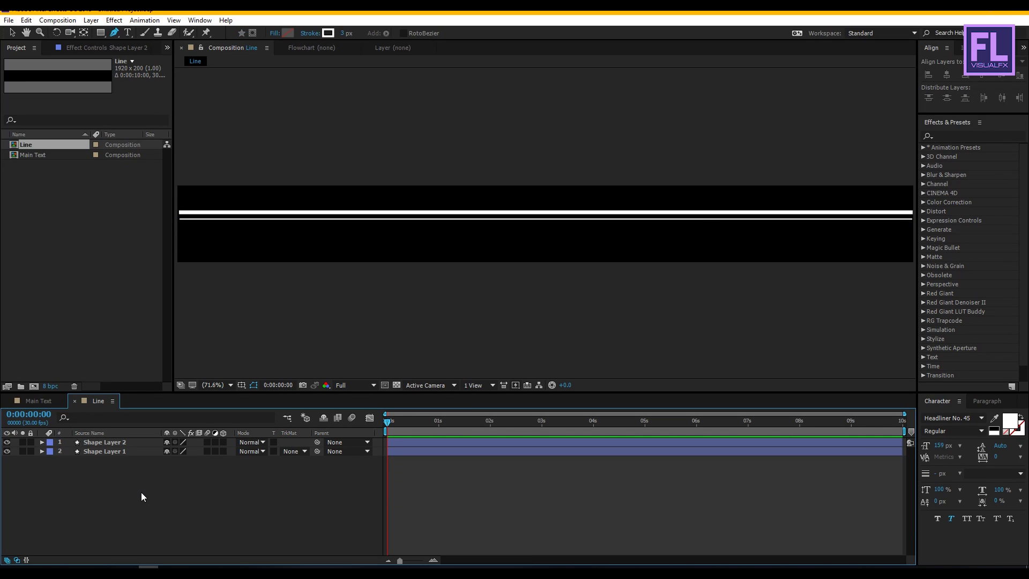
Add an adjustment layer above the two lines and apply the Linear Wipe transition effect to it.
{"action": "right_click", "coordinate": [110, 488]}
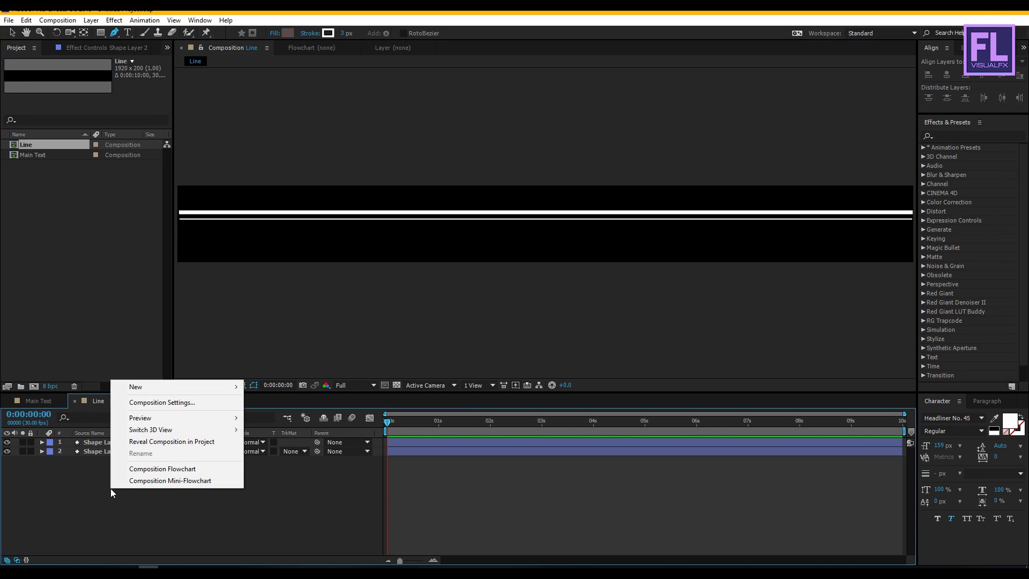
{"action": "mouse_move", "coordinate": [154, 392]}
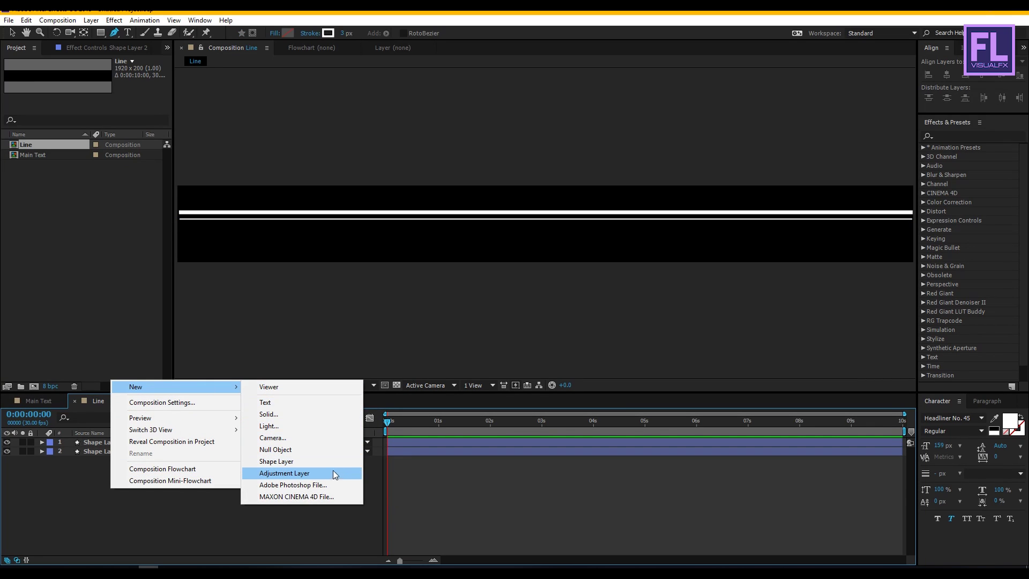
{"action": "left_click", "coordinate": [298, 474]}
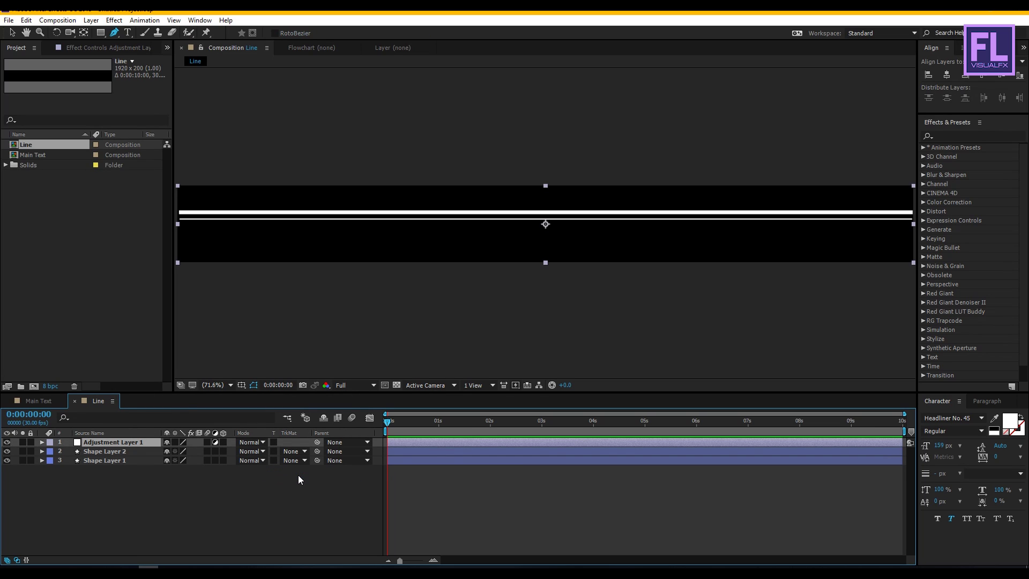
{"action": "left_click", "coordinate": [950, 136]}
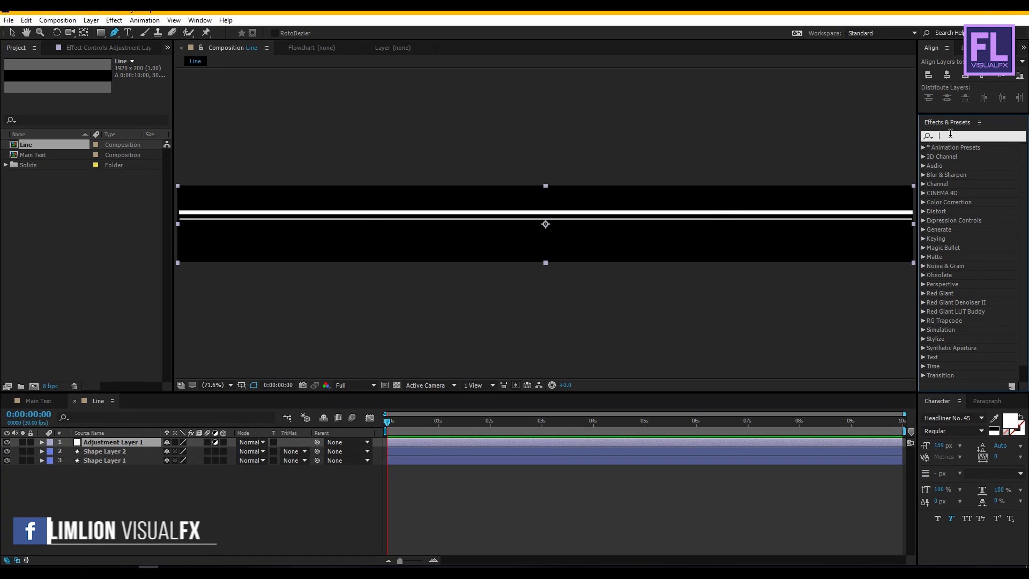
{"action": "left_click", "coordinate": [950, 134]}
{"action": "type", "text": "linea"}
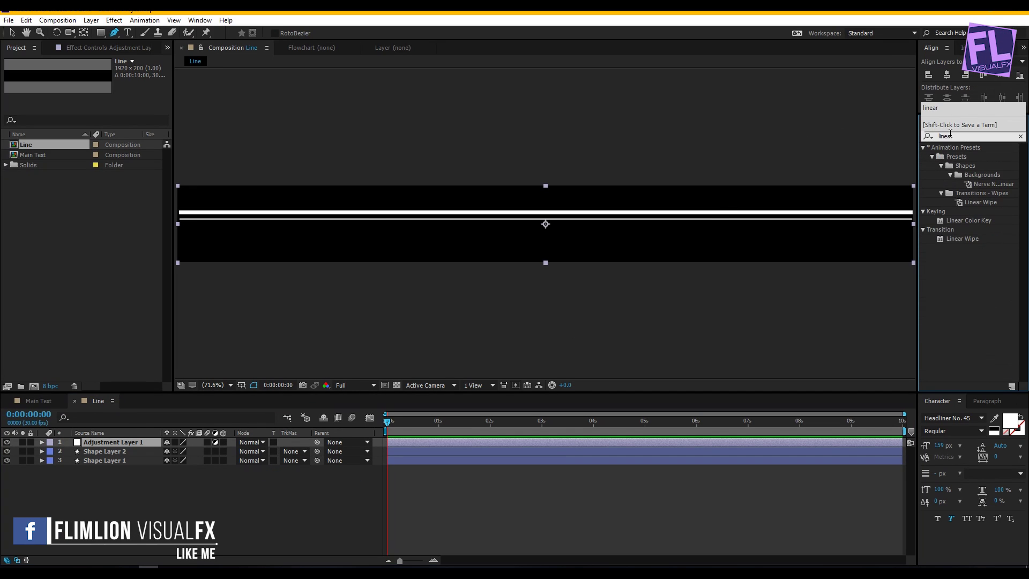
{"action": "left_click", "coordinate": [954, 239]}
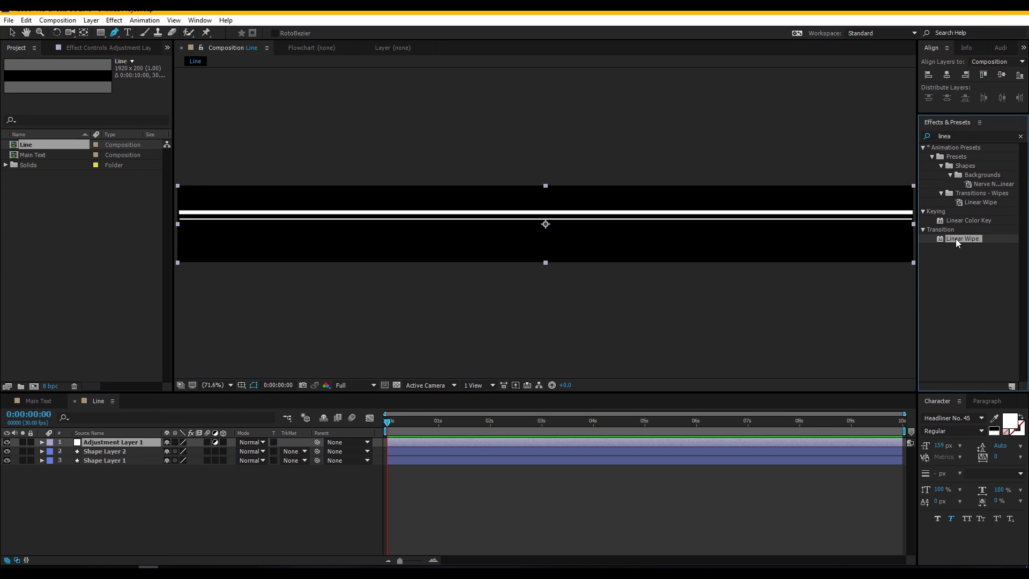
{"action": "left_click_drag", "start_coordinate": [963, 239], "coordinate": [628, 236]}
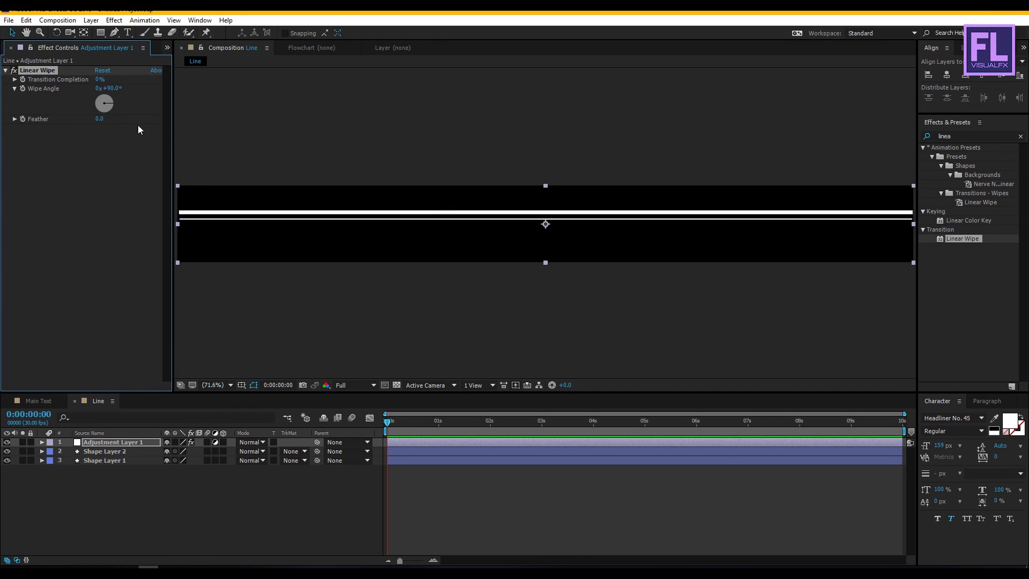
Set the wipe angle to 270°, keyframe Transition Completion at 100% on the first frame, and go to the composition's last frame.
{"action": "left_click_drag", "start_coordinate": [92, 104], "coordinate": [88, 103]}
{"action": "left_click_drag", "start_coordinate": [387, 421], "coordinate": [445, 425]}
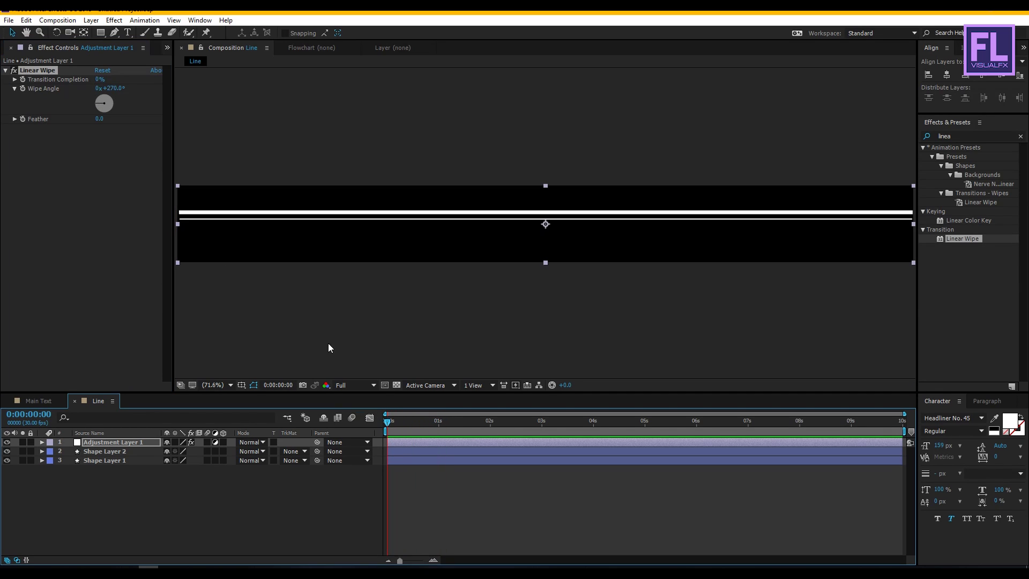
{"action": "left_click", "coordinate": [96, 80]}
{"action": "left_click_drag", "start_coordinate": [97, 80], "coordinate": [166, 81]}
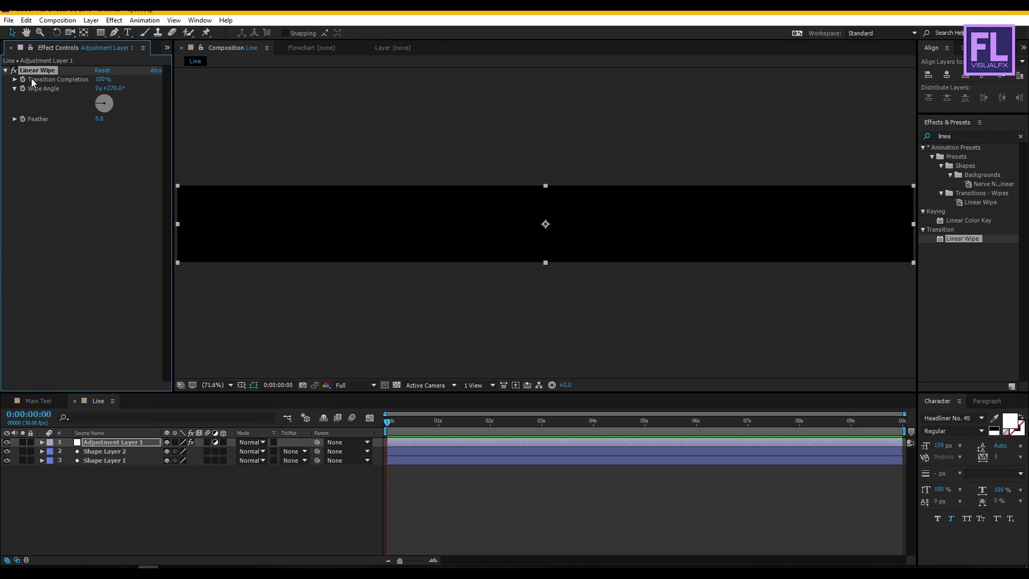
{"action": "left_click_drag", "start_coordinate": [393, 428], "coordinate": [506, 424]}
{"action": "left_click_drag", "start_coordinate": [831, 432], "coordinate": [923, 409]}
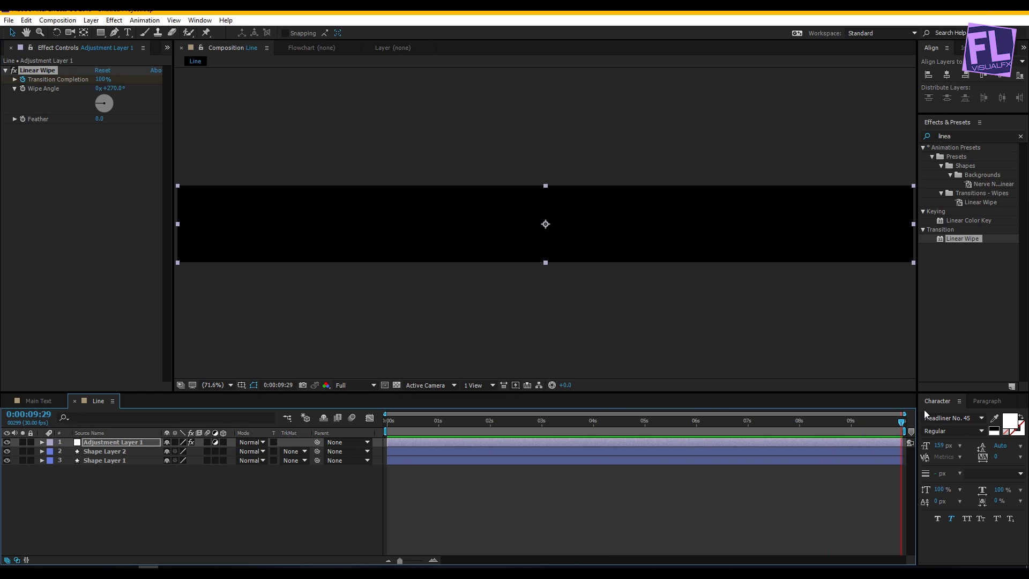
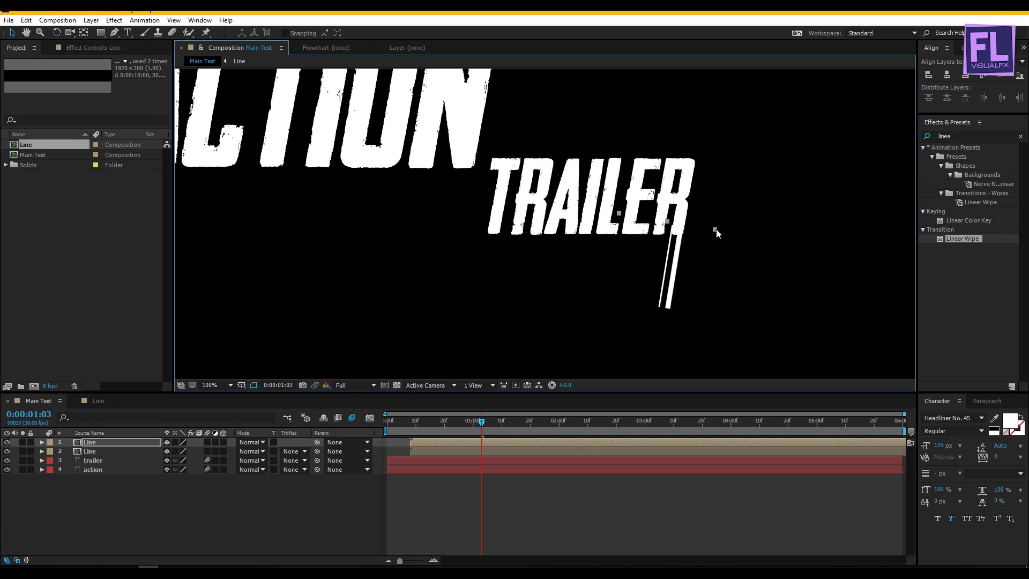
Duplicate the horizontal Line layer, move and rotate the copy so it rises at a slant from the A of ACTION, and preview from the start.
{"action": "scroll", "coordinate": [762, 195], "scroll_direction": "down", "scroll_amount": 2}
{"action": "key", "text": "v"}
{"action": "left_click", "coordinate": [101, 452]}
{"action": "key", "text": "ctrl+d"}
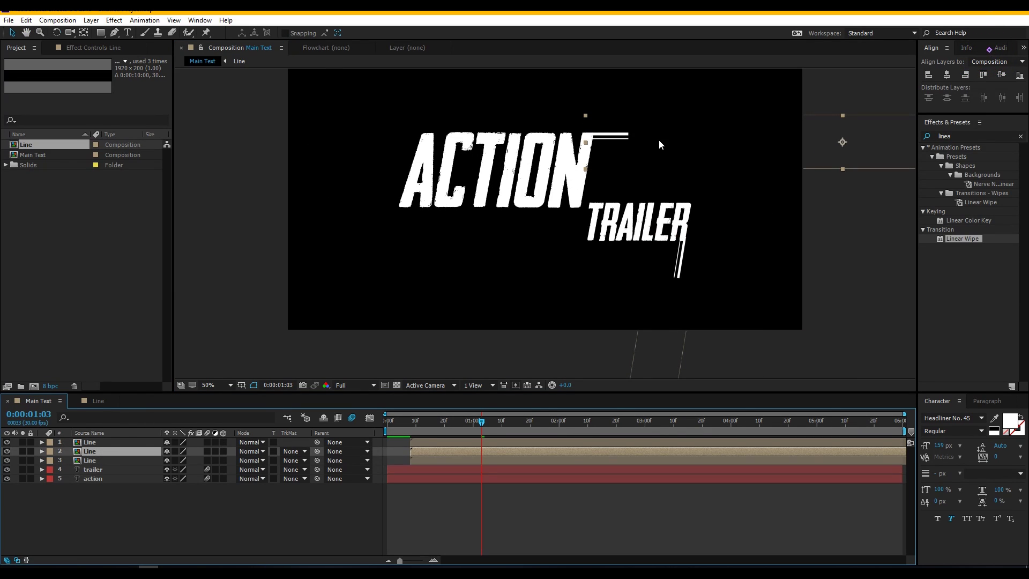
{"action": "left_click_drag", "start_coordinate": [658, 140], "coordinate": [441, 125]}
{"action": "key", "text": "w"}
{"action": "key", "text": "v"}
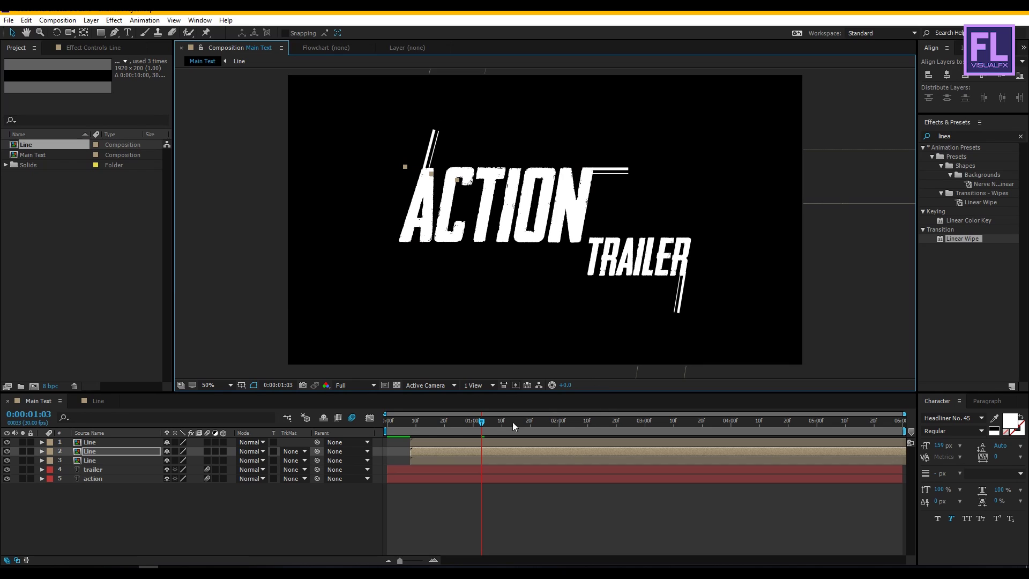
{"action": "left_click_drag", "start_coordinate": [512, 422], "coordinate": [336, 420]}
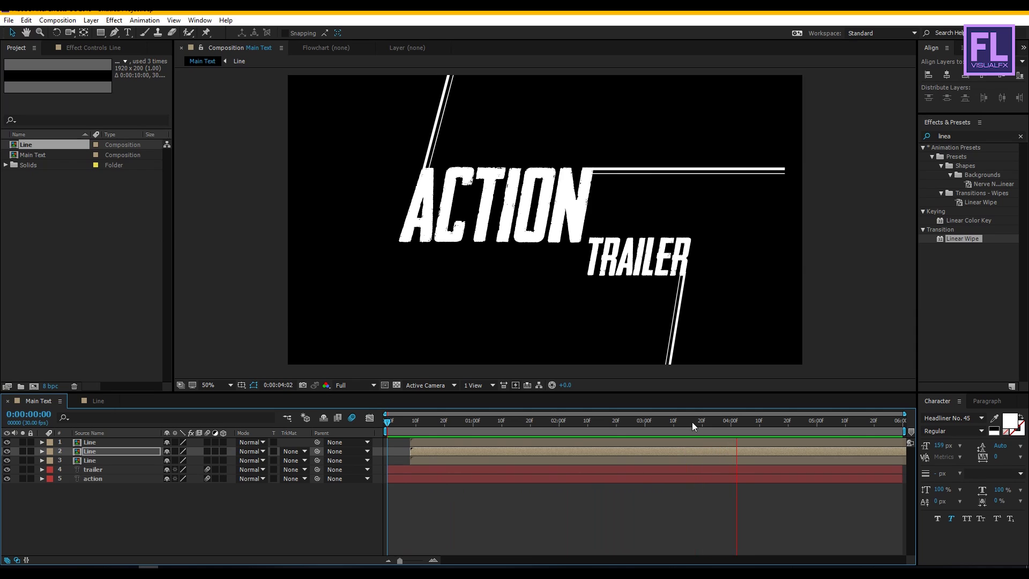
Shift all three Line layers and both text layers about 8 frames later in time and preview the animation from the start.
{"action": "left_click", "coordinate": [509, 423]}
{"action": "left_click_drag", "start_coordinate": [98, 505], "coordinate": [105, 438]}
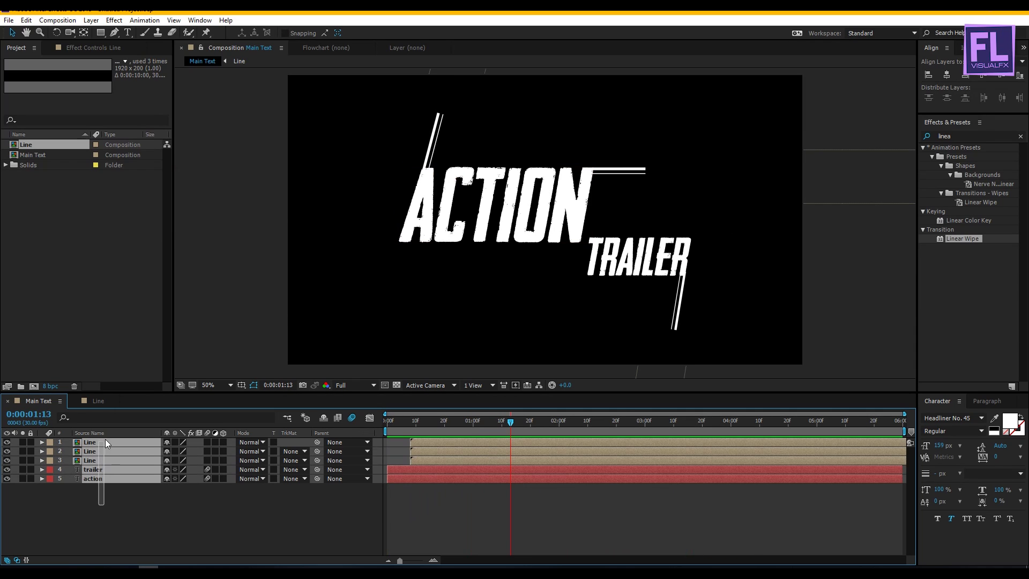
{"action": "left_click_drag", "start_coordinate": [454, 475], "coordinate": [474, 473]}
{"action": "key", "text": "Home"}
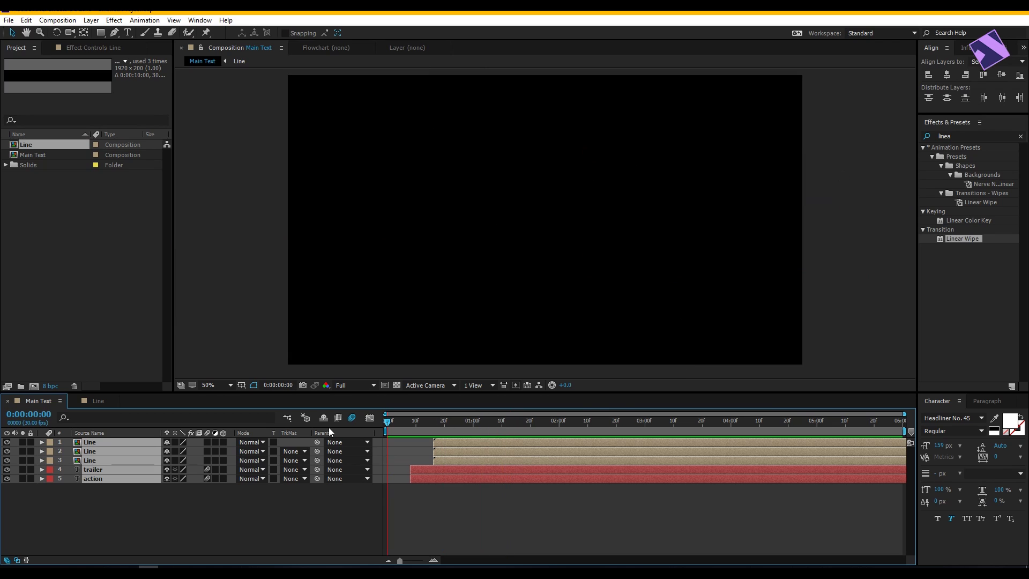
{"action": "key", "text": "space"}
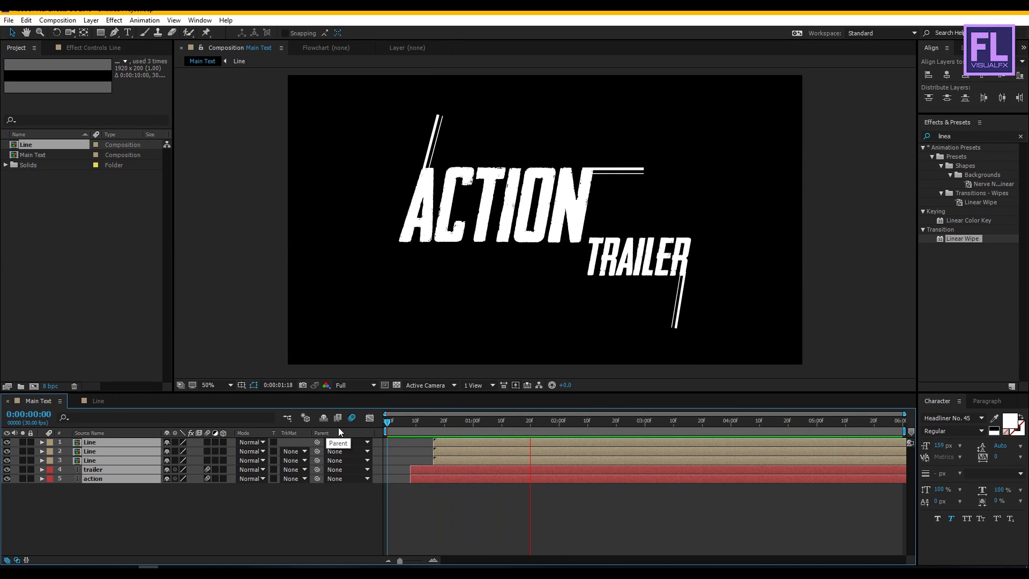
{"action": "left_click", "coordinate": [396, 426]}
{"action": "left_click_drag", "start_coordinate": [405, 423], "coordinate": [516, 423]}
{"action": "left_click", "coordinate": [133, 524]}
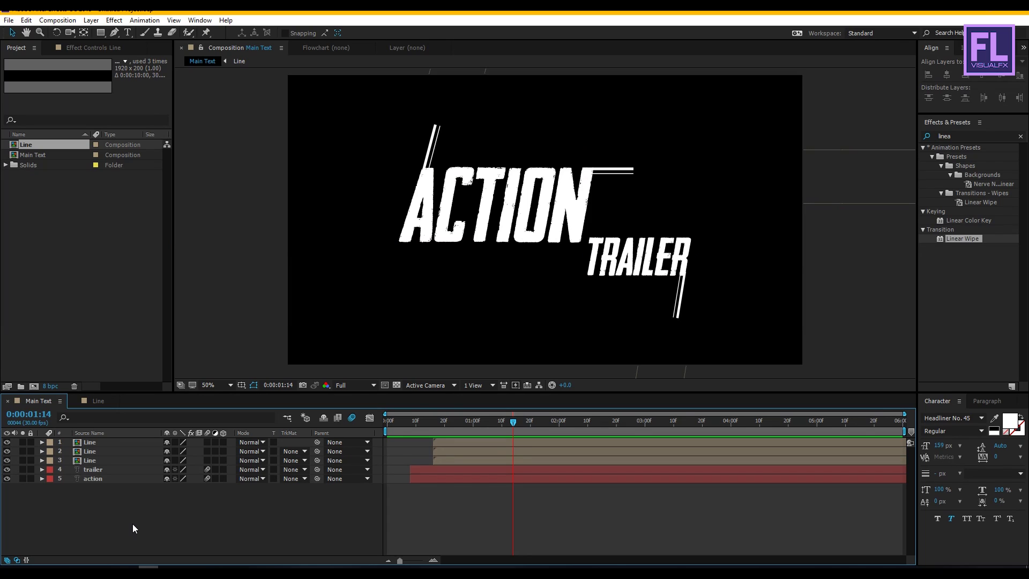
Pre-compose all five layers into a new composition named text, moving all attributes into it.
{"action": "left_click_drag", "start_coordinate": [105, 520], "coordinate": [117, 442]}
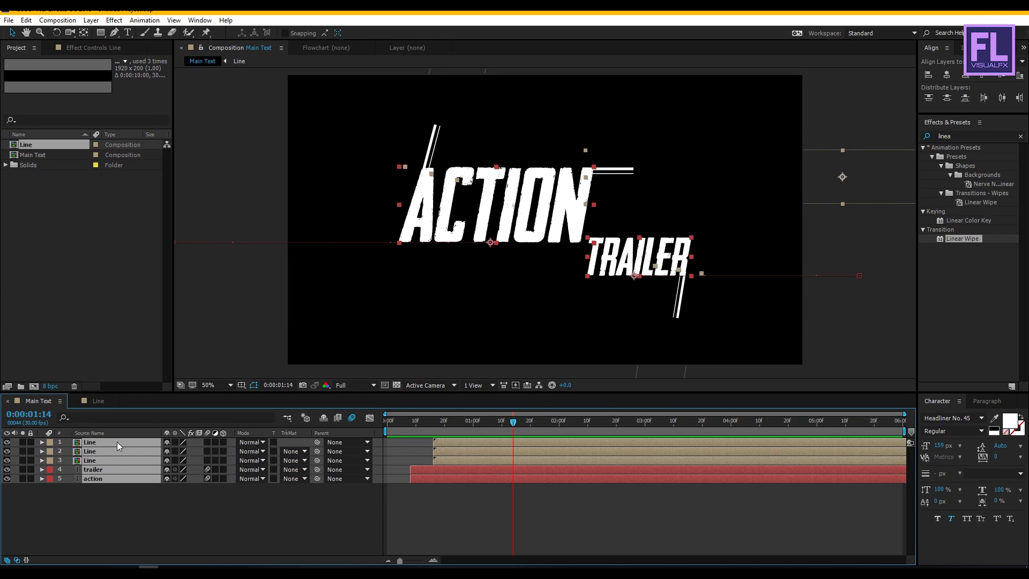
{"action": "right_click", "coordinate": [116, 442]}
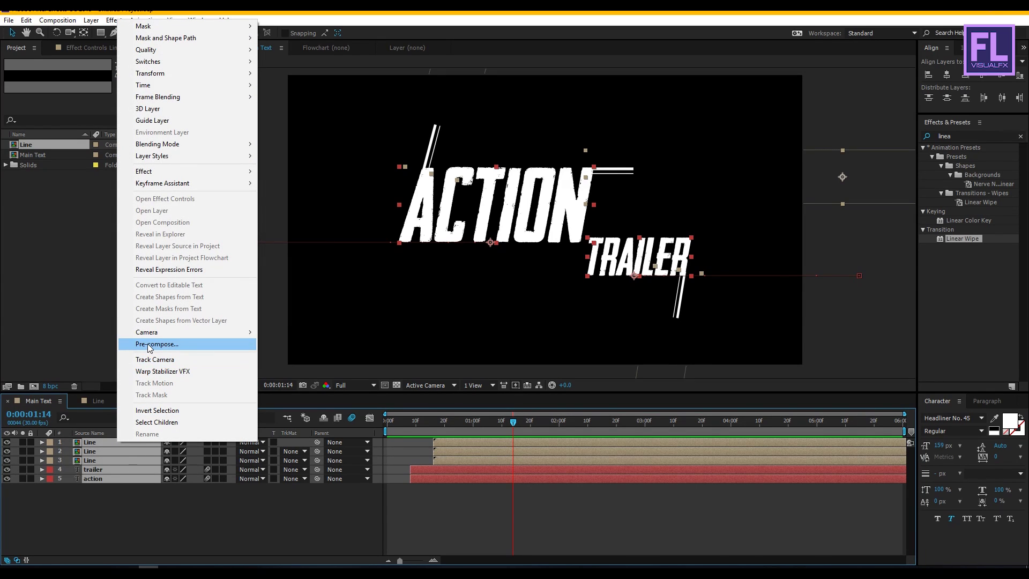
{"action": "left_click", "coordinate": [149, 345]}
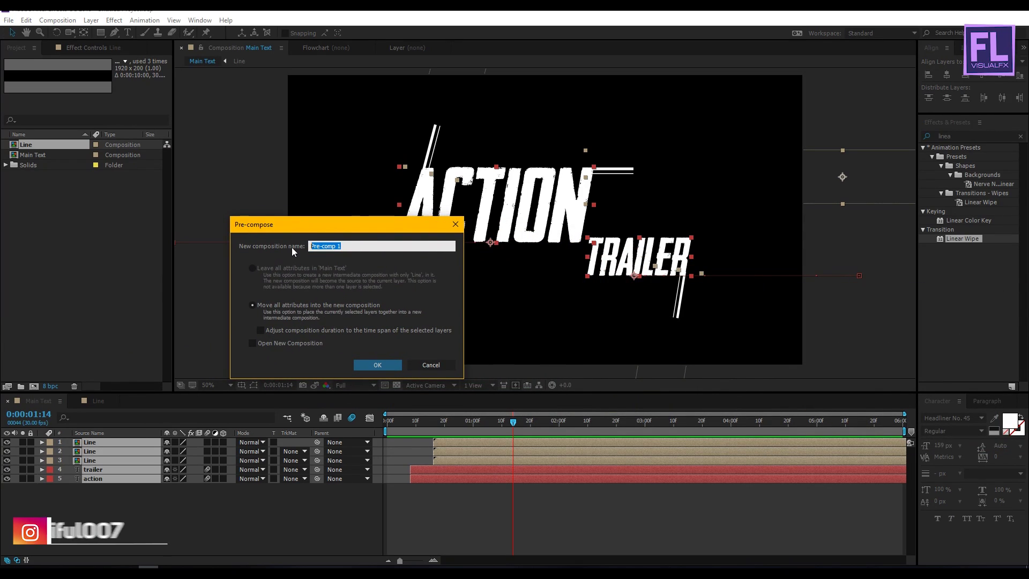
{"action": "type", "text": "text"}
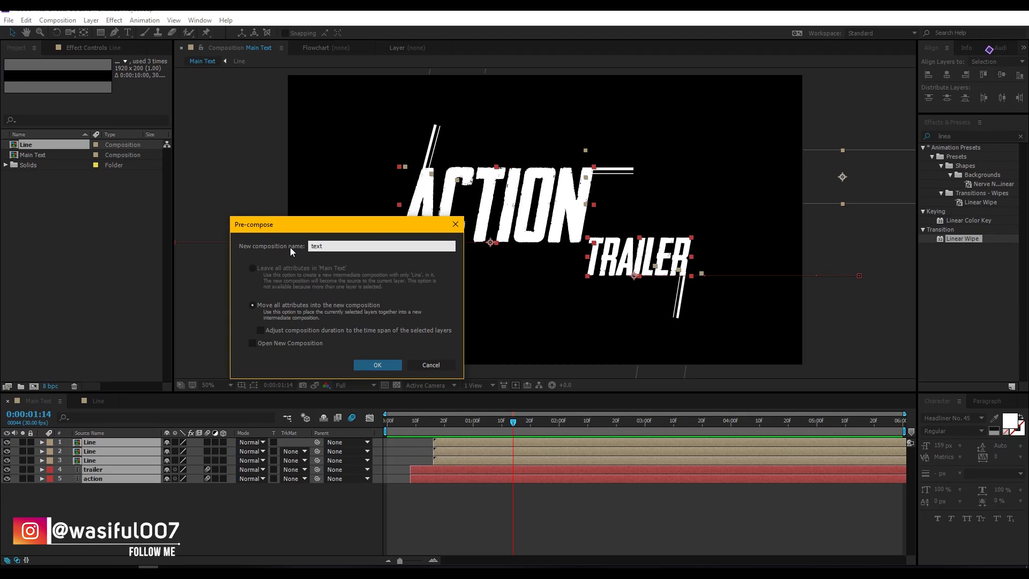
{"action": "left_click", "coordinate": [378, 365]}
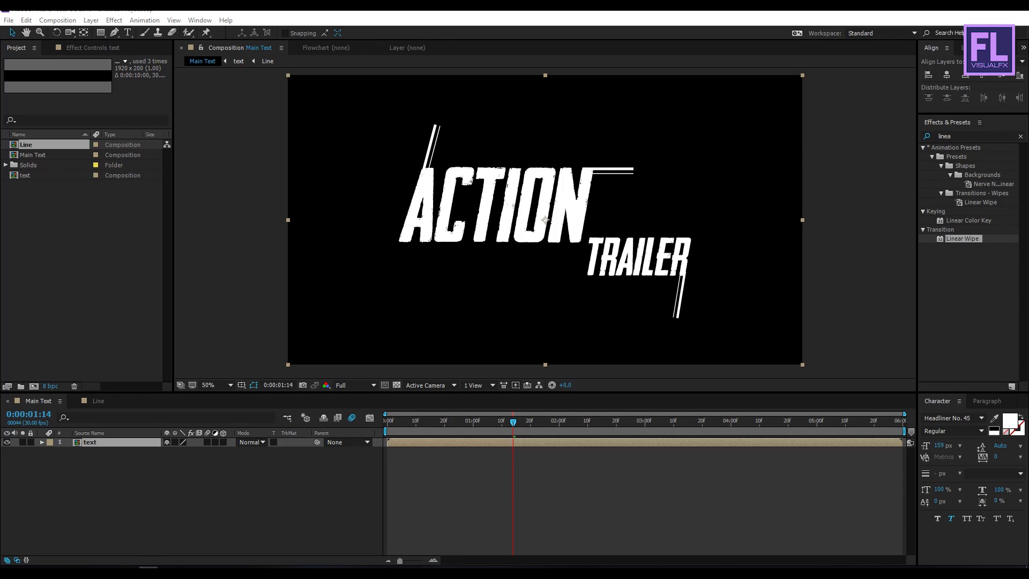
Import Background, lens flare and Metal Texture from the Action Trailer_files folder into the project.
{"action": "left_click_drag", "start_coordinate": [1028, 143], "coordinate": [395, 98]}
{"action": "left_click", "coordinate": [631, 299]}
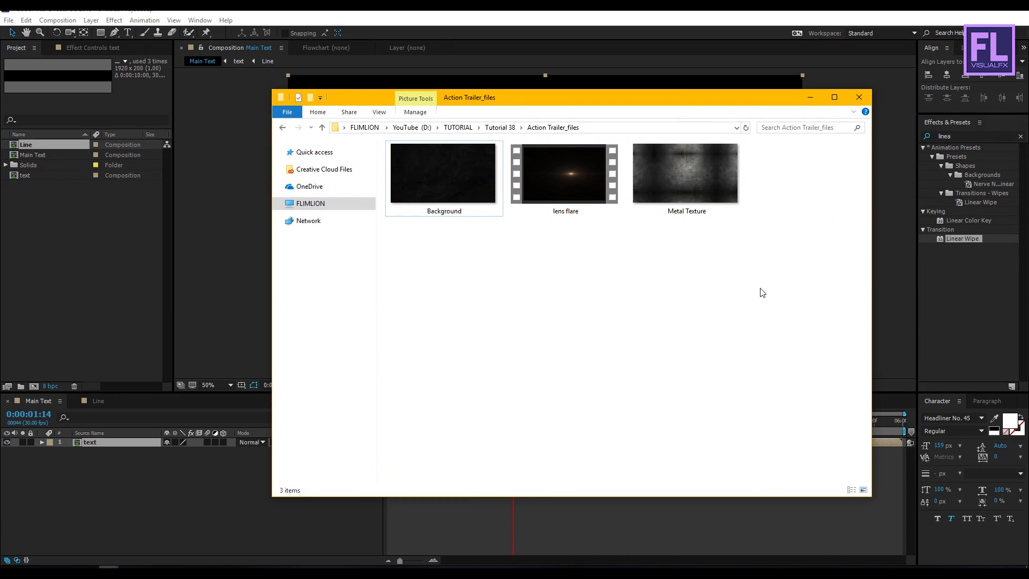
{"action": "left_click_drag", "start_coordinate": [762, 293], "coordinate": [387, 181]}
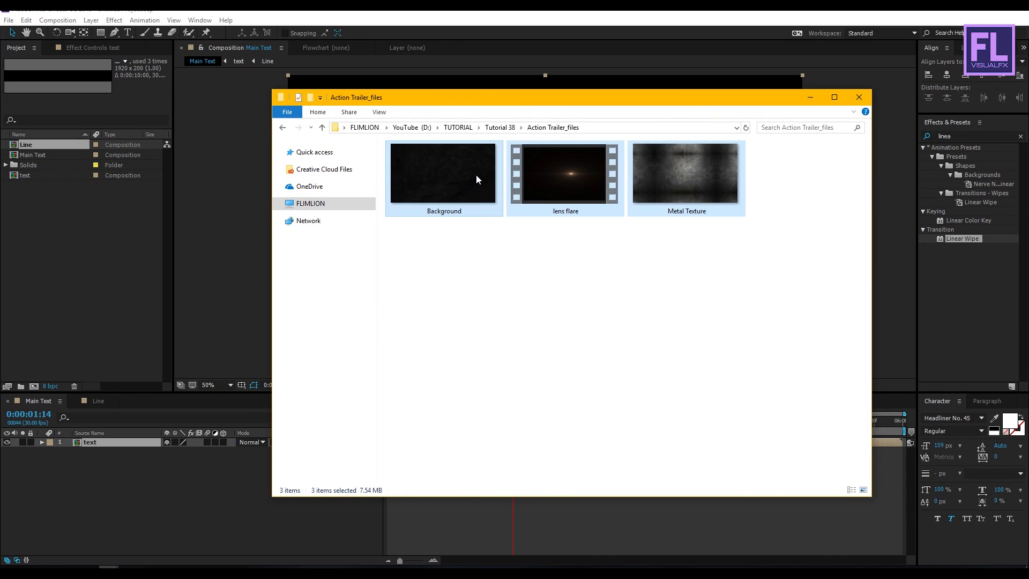
{"action": "left_click_drag", "start_coordinate": [478, 179], "coordinate": [84, 237]}
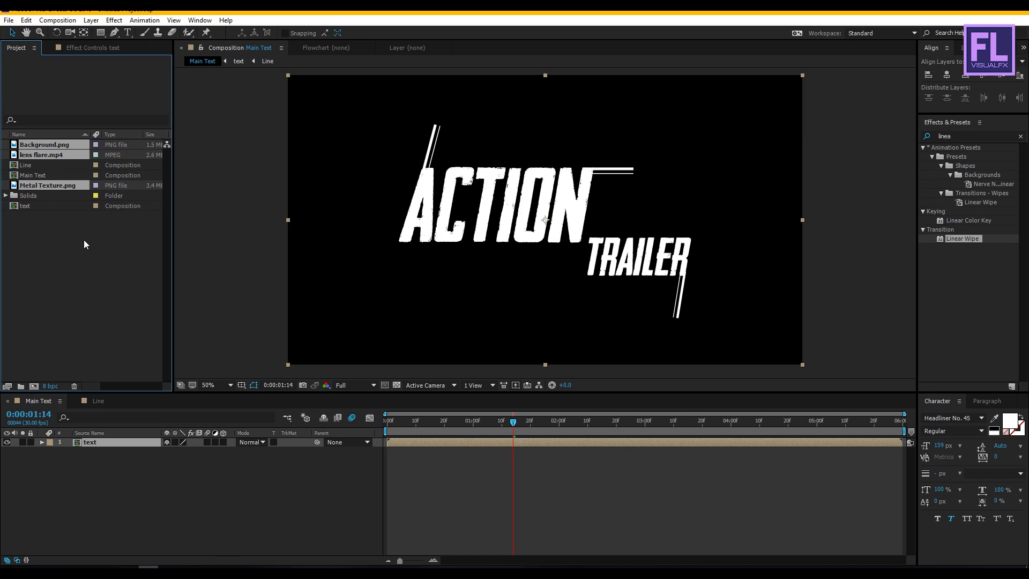
{"action": "left_click", "coordinate": [84, 240]}
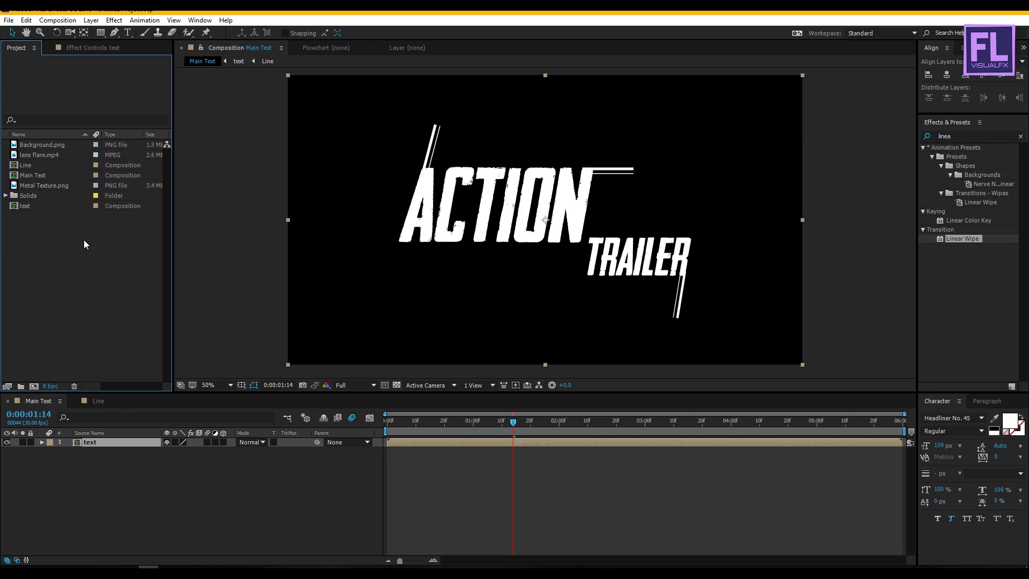
Place Metal Texture.png above the text layer and set the text layer's track matte to Luma Matte "Metal Texture.png".
{"action": "left_click", "coordinate": [59, 184]}
{"action": "left_click_drag", "start_coordinate": [56, 186], "coordinate": [113, 363]}
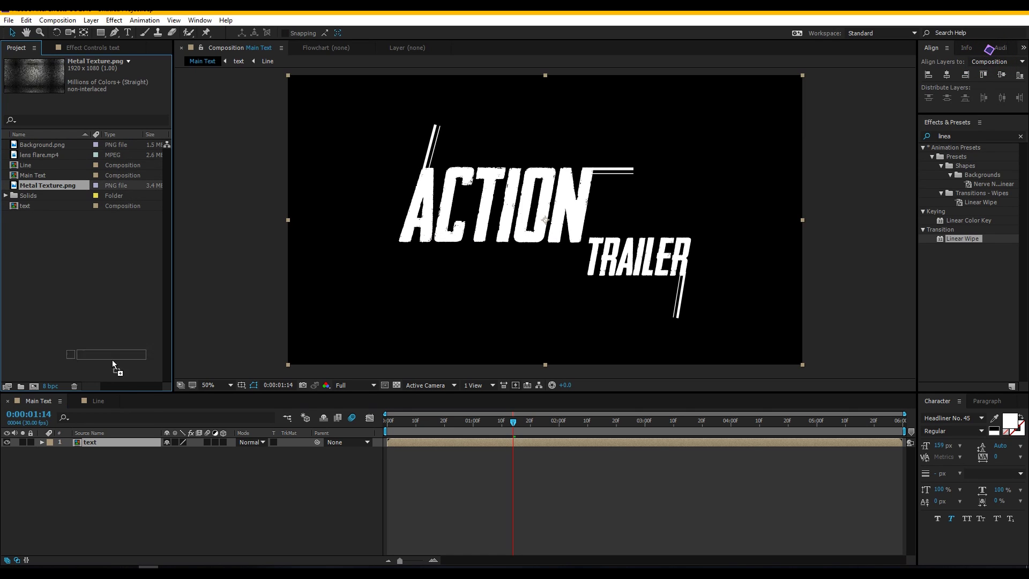
{"action": "left_click_drag", "start_coordinate": [129, 436], "coordinate": [128, 440]}
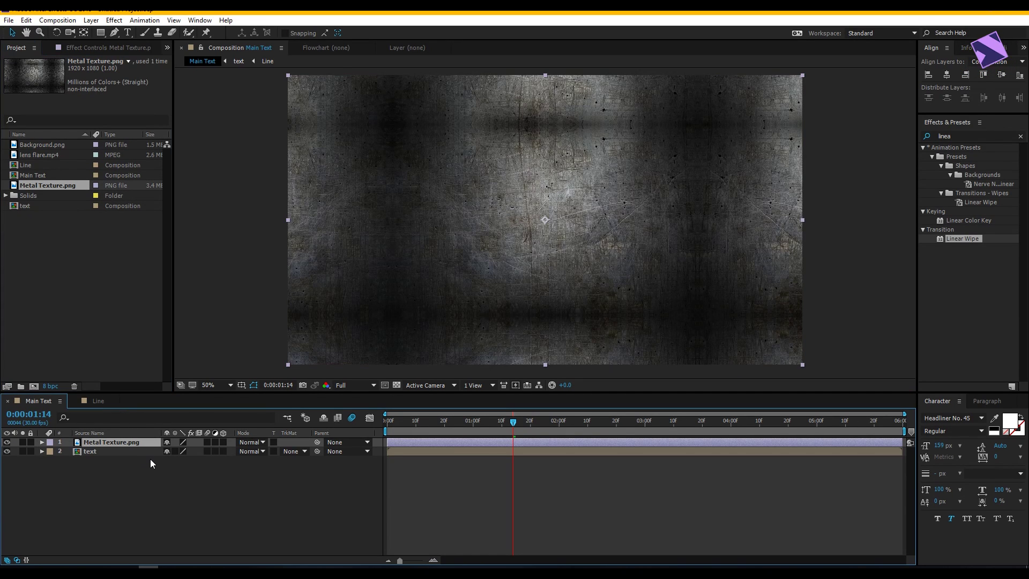
{"action": "left_click", "coordinate": [101, 451]}
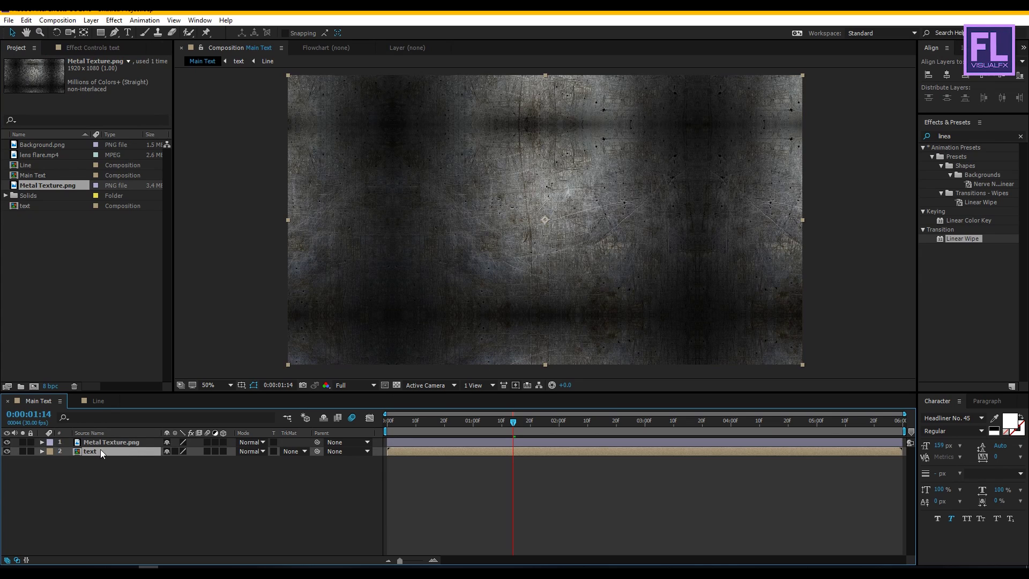
{"action": "left_click", "coordinate": [292, 451]}
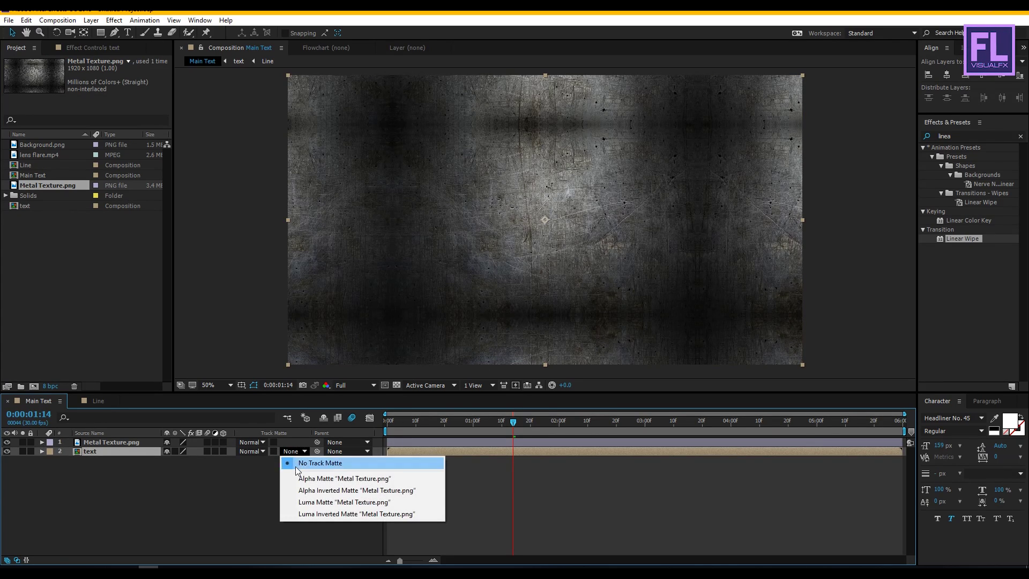
{"action": "left_click", "coordinate": [306, 502]}
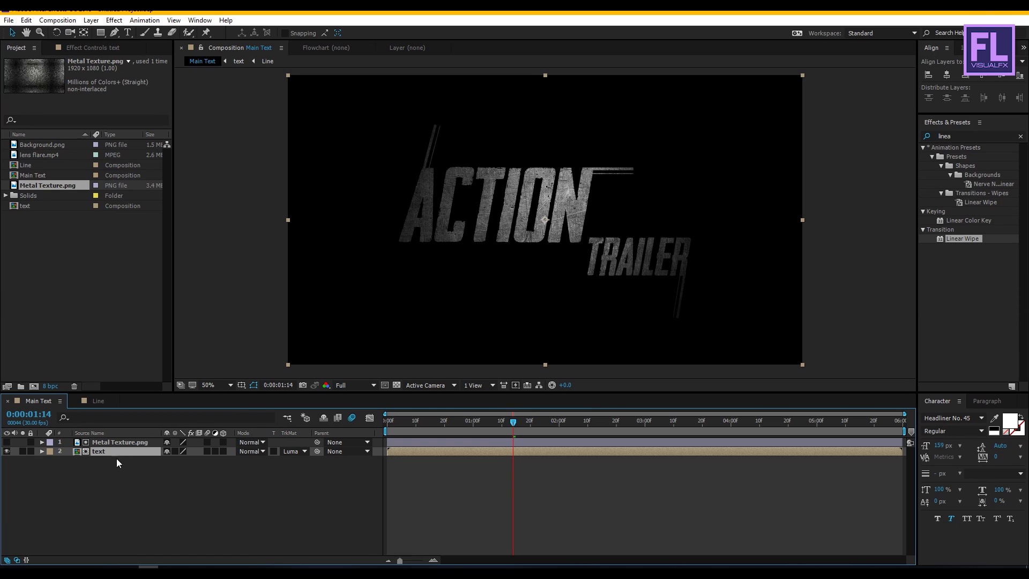
Find the Tint effect and apply it to the text layer.
{"action": "left_click", "coordinate": [959, 136]}
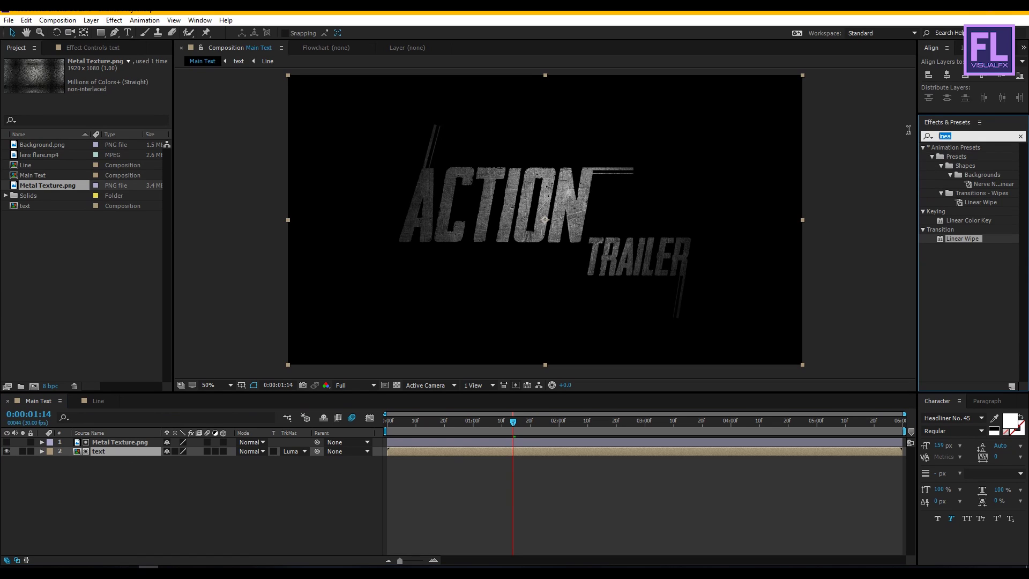
{"action": "type", "text": "tint"}
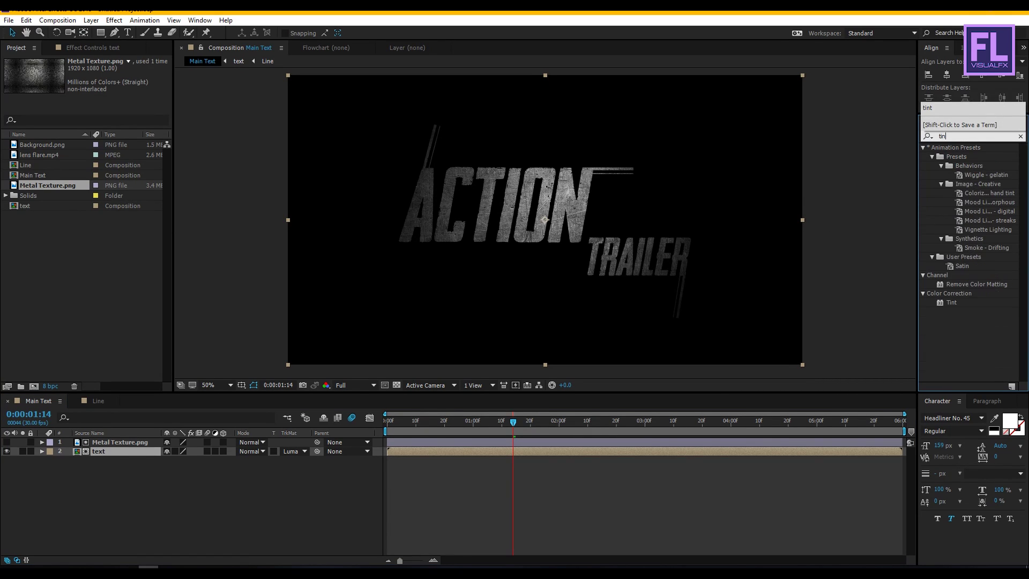
{"action": "left_click", "coordinate": [951, 194]}
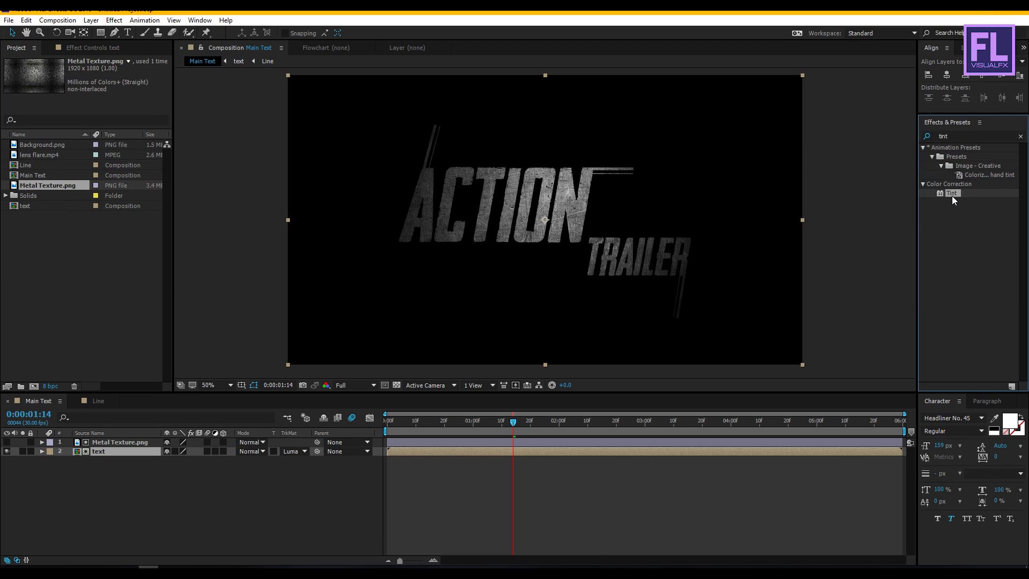
{"action": "left_click_drag", "start_coordinate": [953, 194], "coordinate": [305, 366]}
{"action": "left_click", "coordinate": [134, 455]}
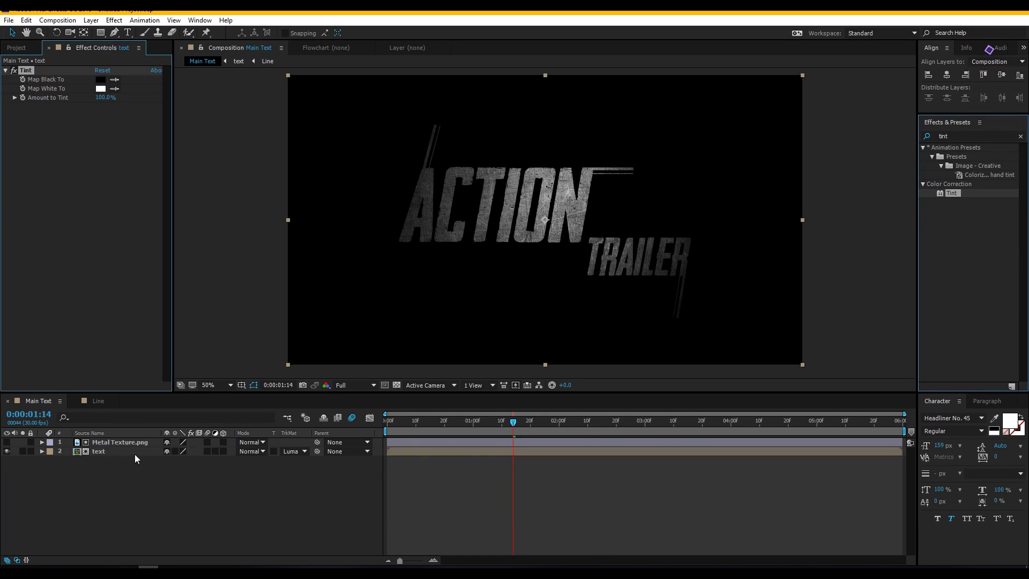
Set the Tint effect's Map White To colour to orange FF8400 and deselect the layer.
{"action": "left_click", "coordinate": [100, 88]}
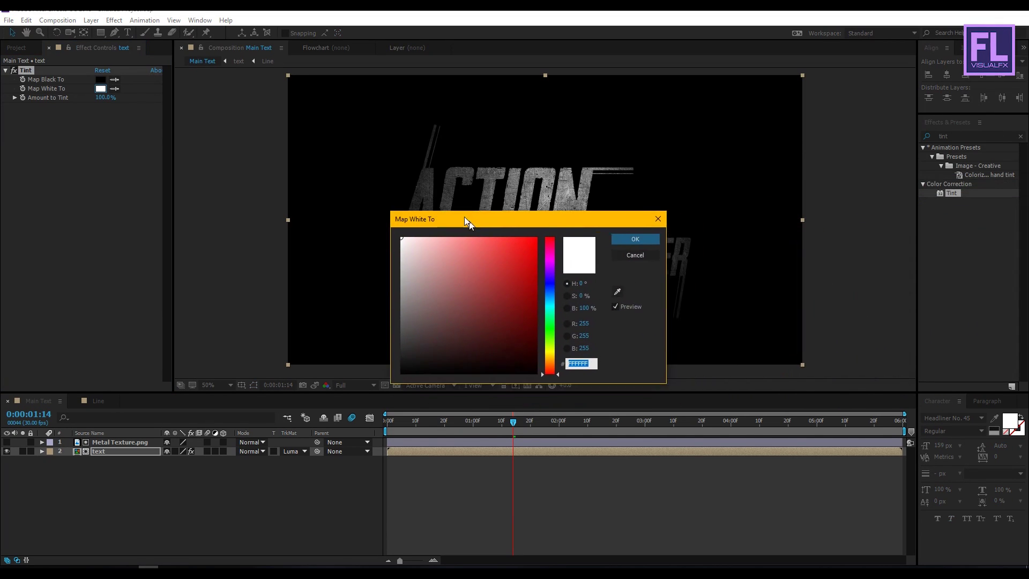
{"action": "left_click_drag", "start_coordinate": [464, 216], "coordinate": [432, 184]}
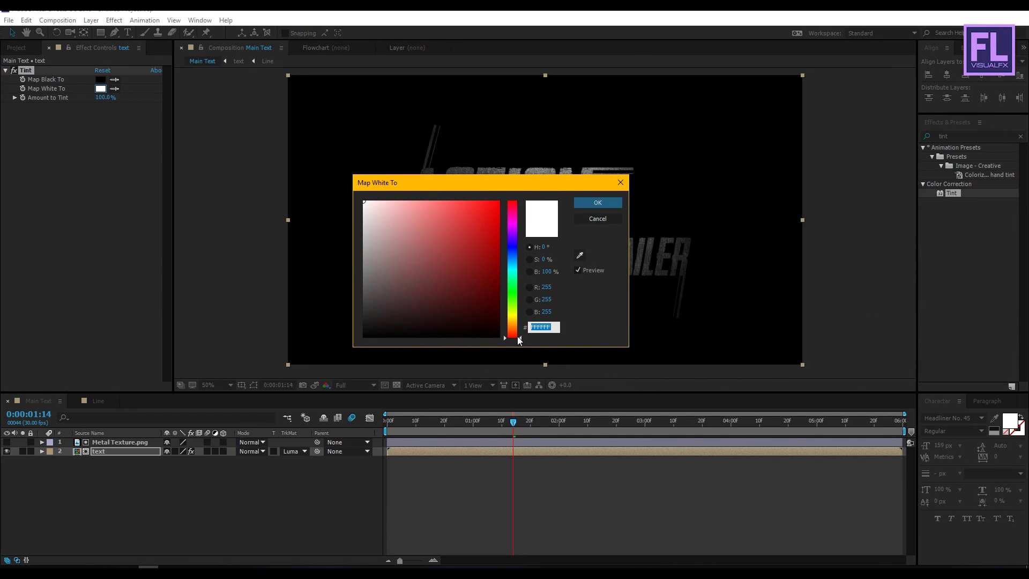
{"action": "left_click_drag", "start_coordinate": [477, 236], "coordinate": [260, 116]}
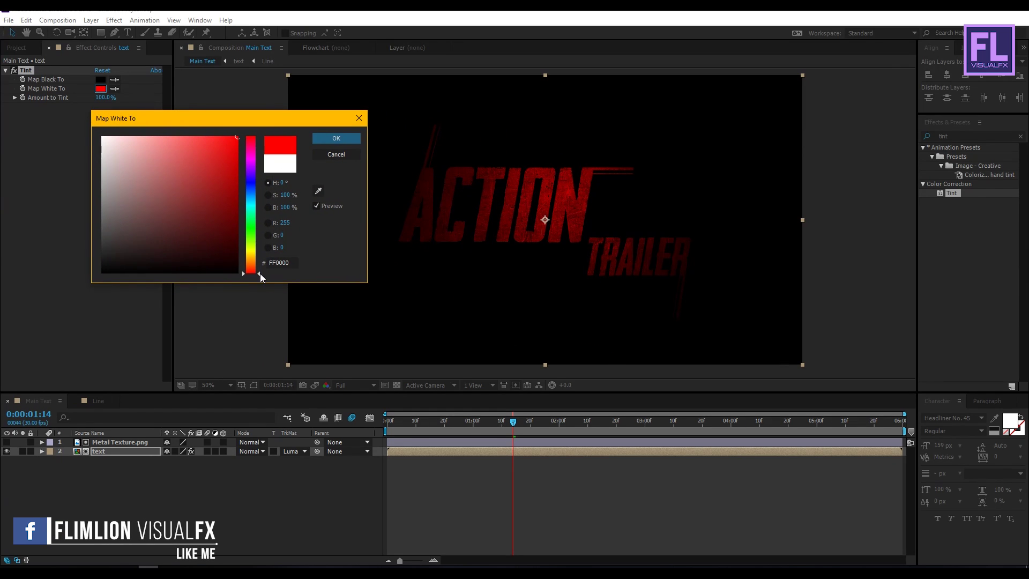
{"action": "left_click_drag", "start_coordinate": [260, 273], "coordinate": [259, 262]}
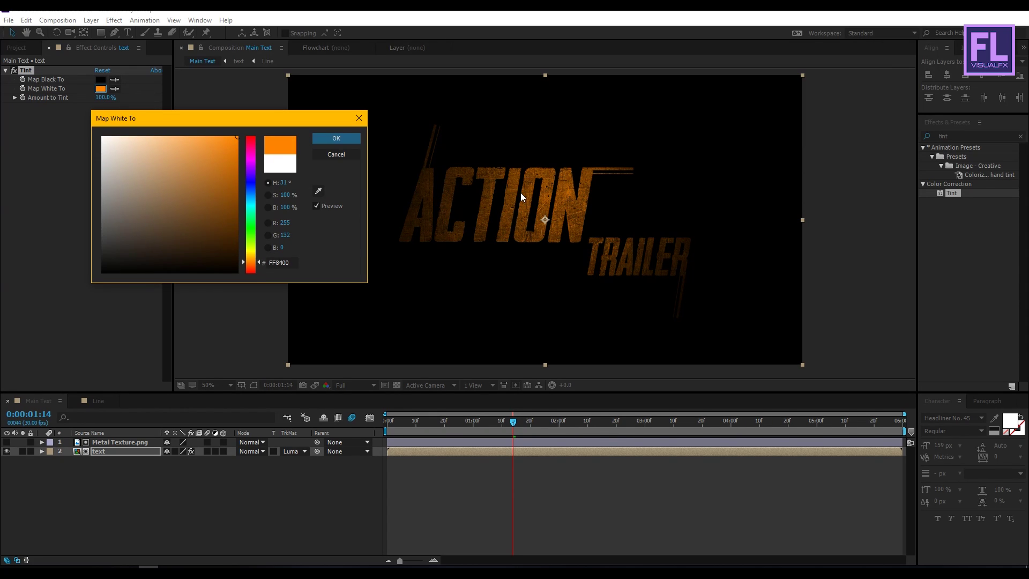
{"action": "left_click", "coordinate": [337, 138]}
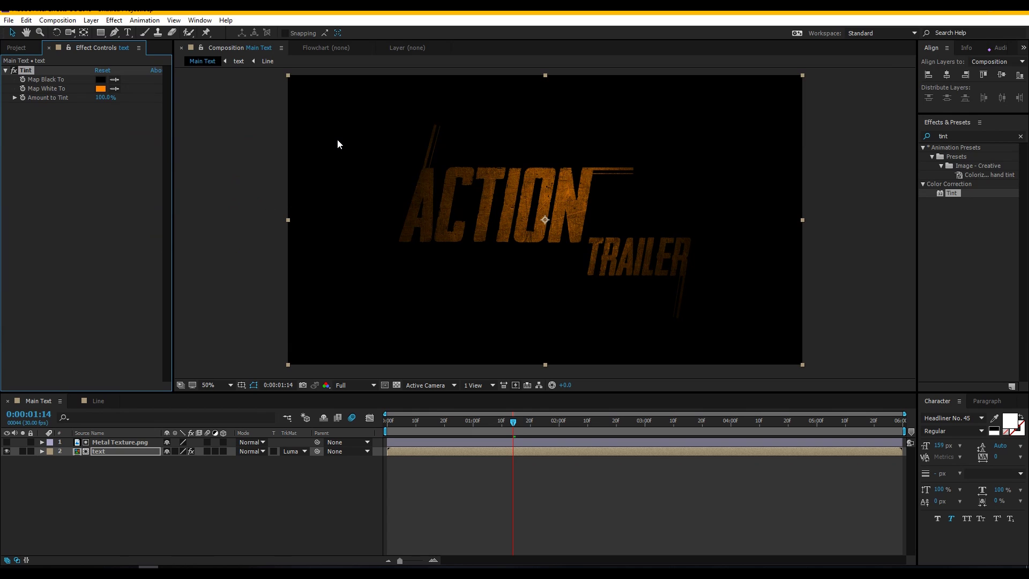
{"action": "left_click", "coordinate": [168, 506]}
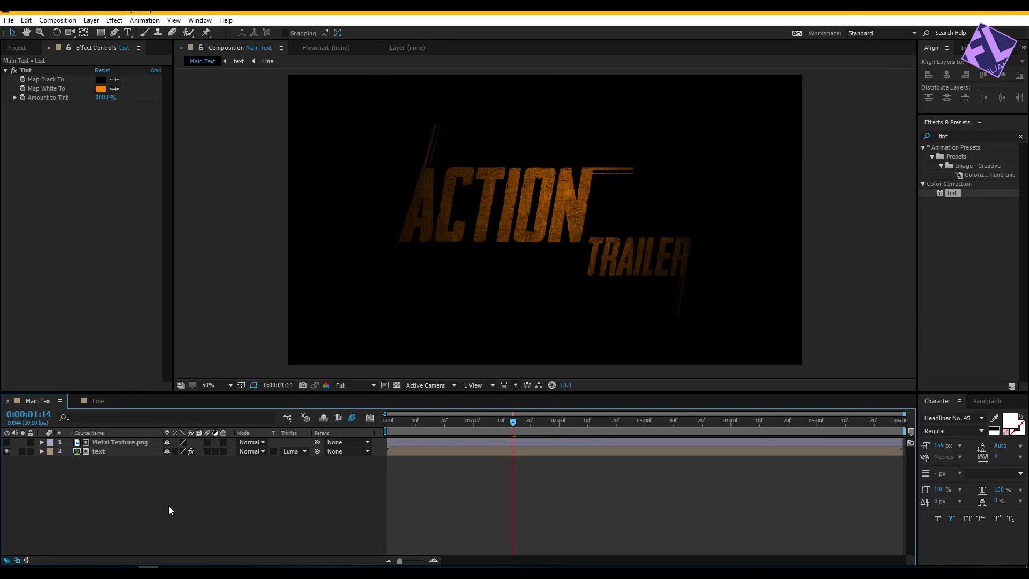
Create a new composition named Main Composition with a height of 1080 px and a duration of 0:00:06:00.
{"action": "left_click", "coordinate": [57, 20]}
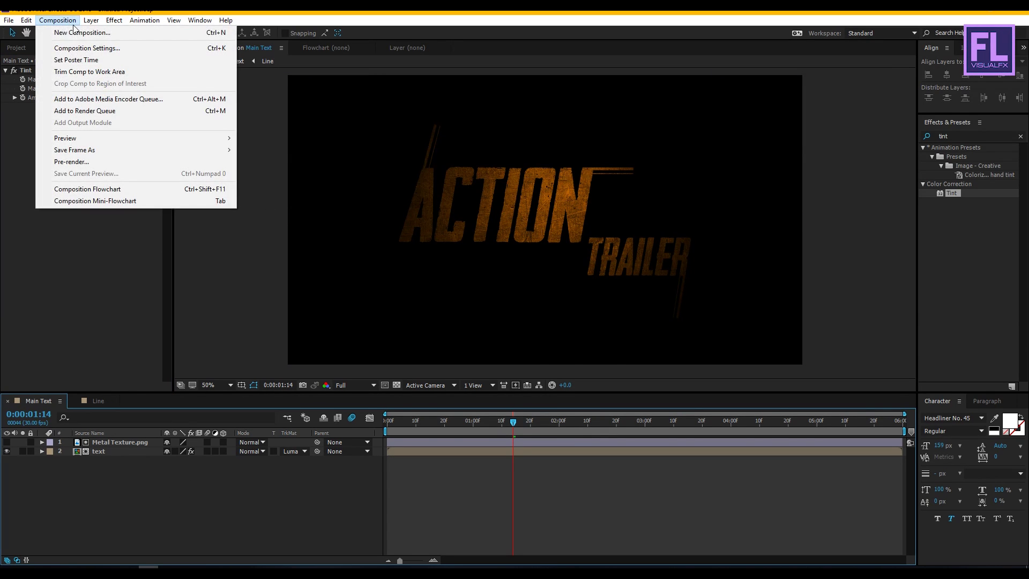
{"action": "left_click", "coordinate": [64, 31]}
{"action": "left_click_drag", "start_coordinate": [516, 141], "coordinate": [505, 138]}
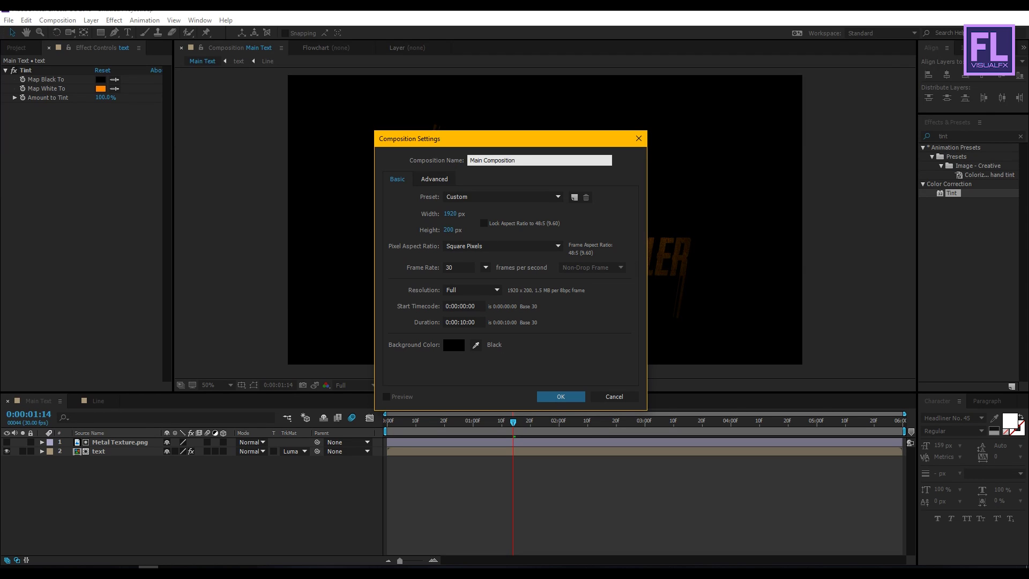
{"action": "left_click", "coordinate": [449, 230]}
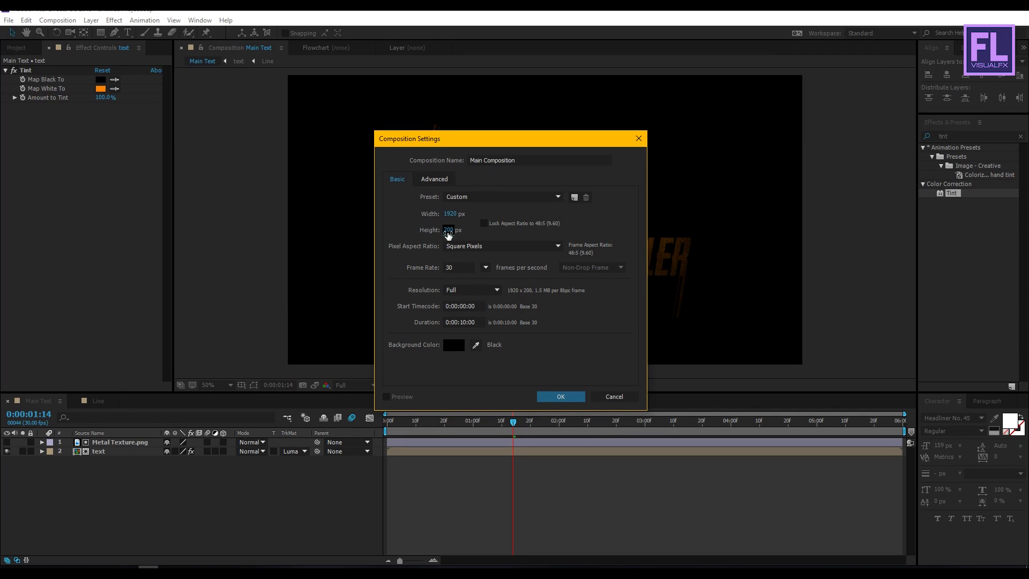
{"action": "type", "text": "1080"}
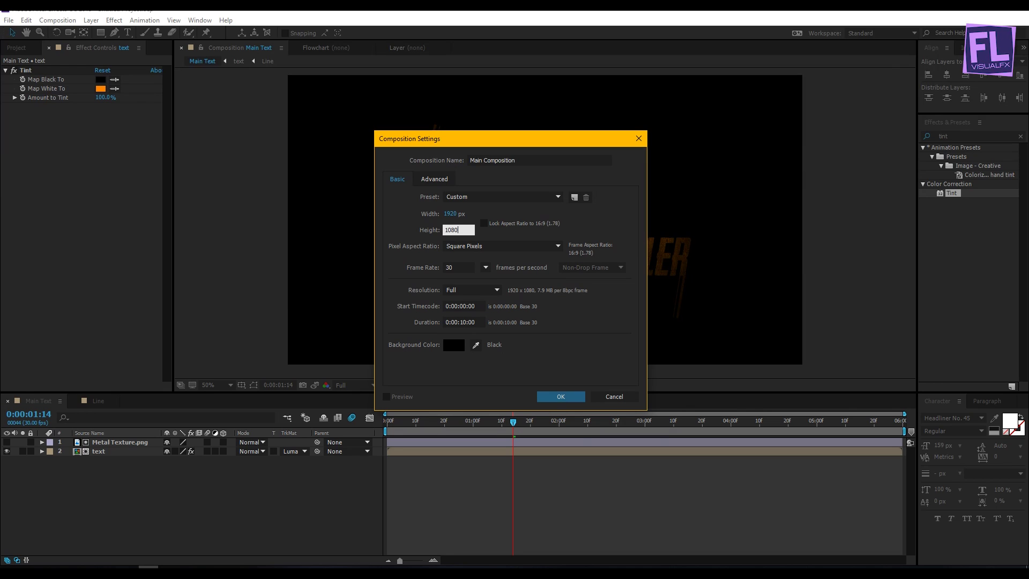
{"action": "left_click", "coordinate": [463, 322]}
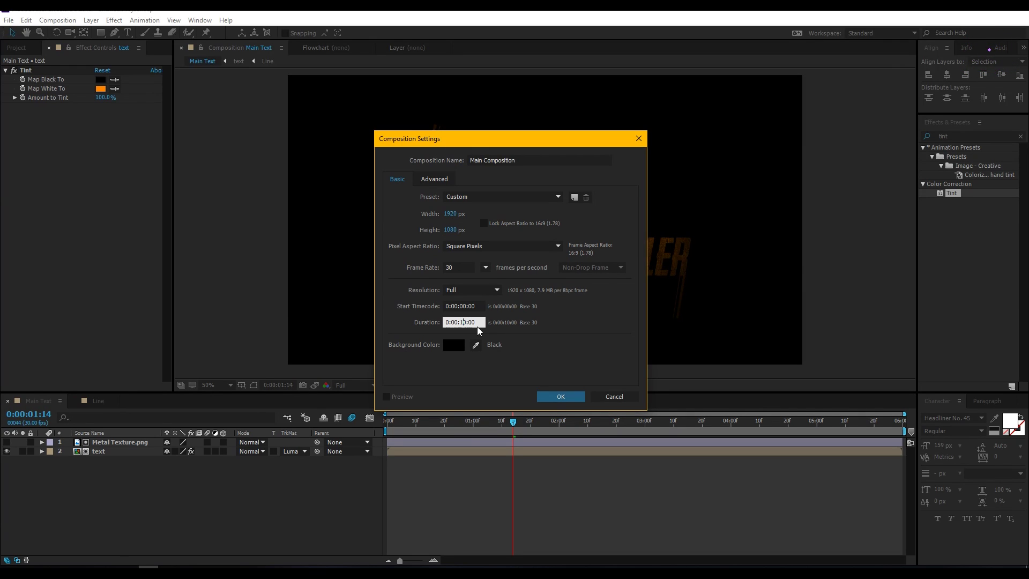
{"action": "type", "text": "6"}
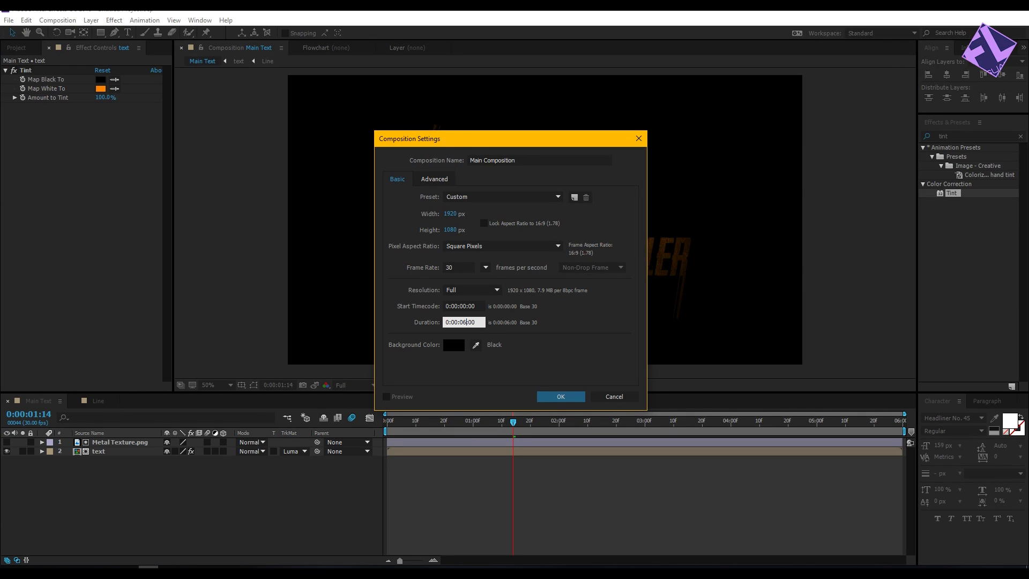
{"action": "left_click", "coordinate": [557, 396]}
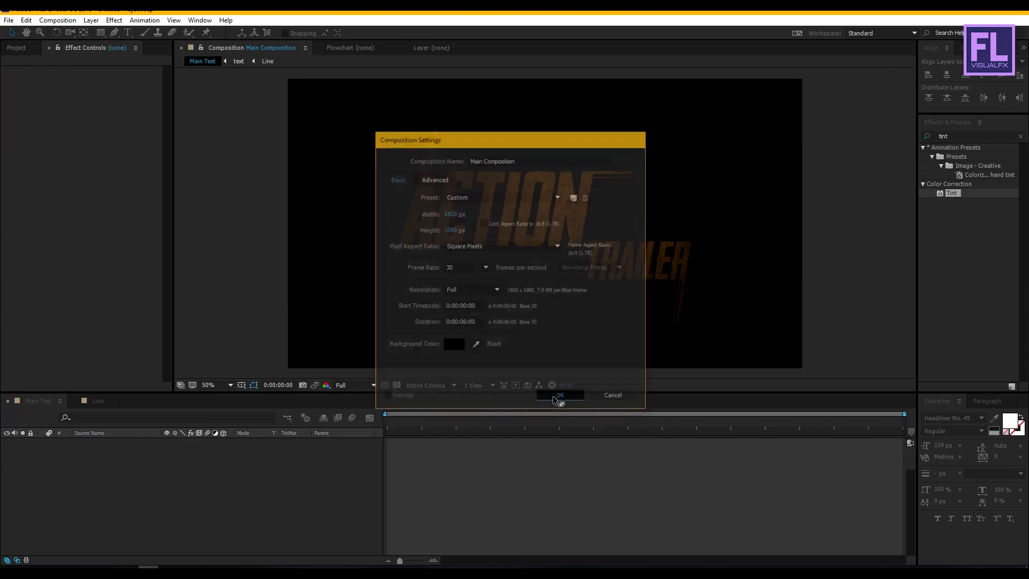
Add Background.png to the Main Composition and make it a 3D layer.
{"action": "left_click", "coordinate": [15, 49]}
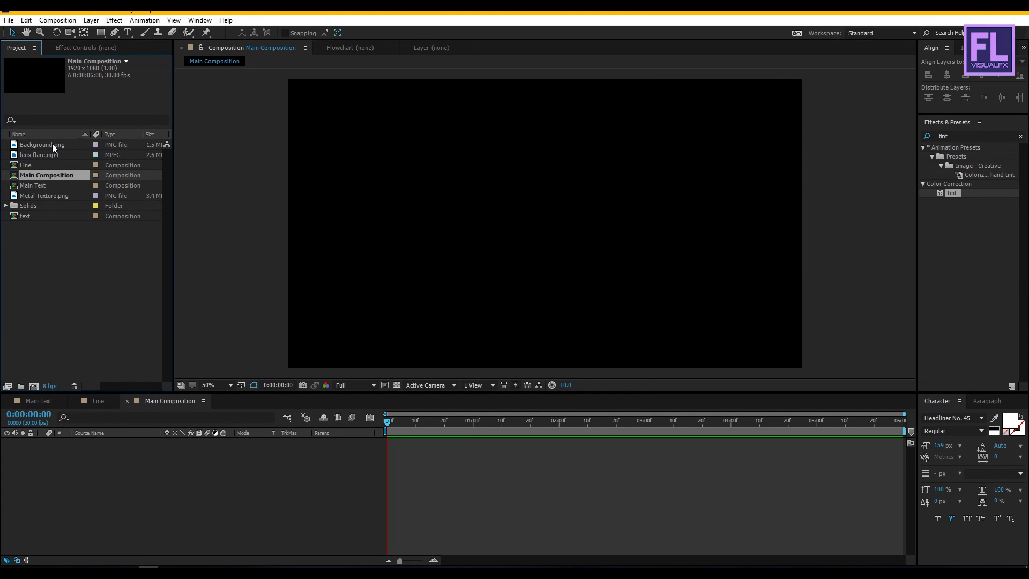
{"action": "left_click_drag", "start_coordinate": [52, 144], "coordinate": [114, 454]}
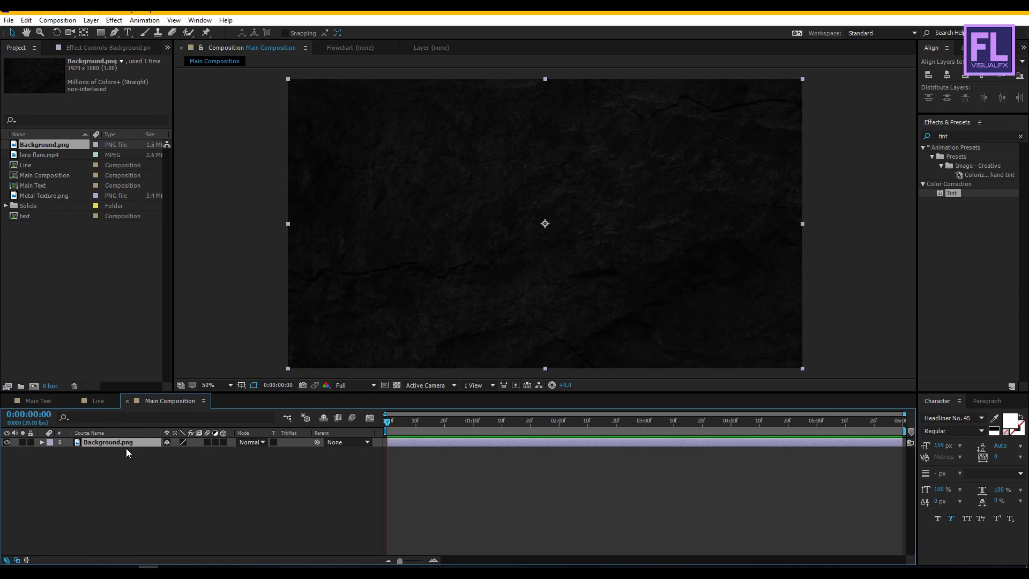
{"action": "left_click", "coordinate": [224, 442]}
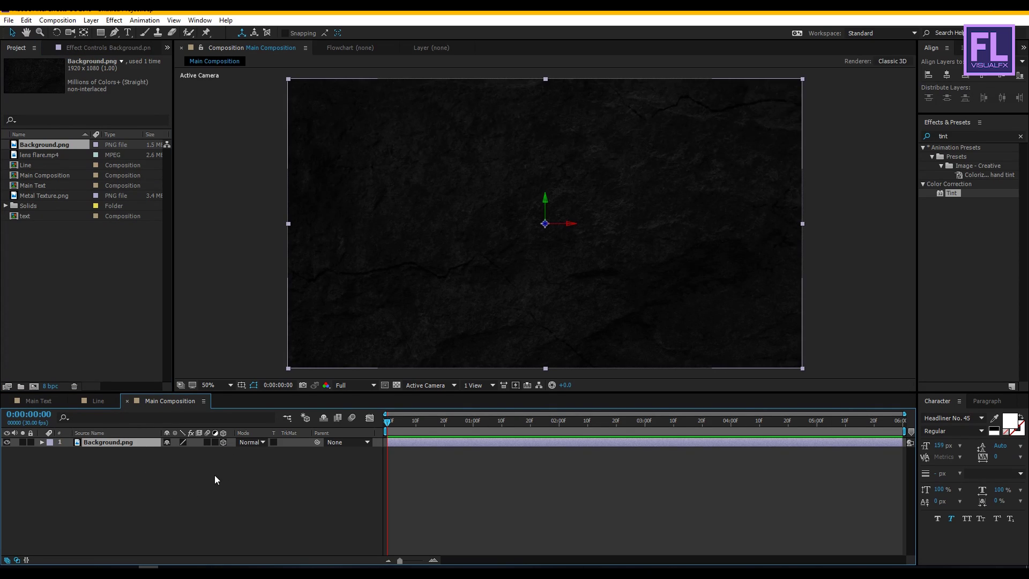
Create a Point light with orange colour FF7522, 395% intensity, Smooth falloff, and 500 radius and falloff distance.
{"action": "right_click", "coordinate": [115, 480]}
{"action": "mouse_move", "coordinate": [156, 379]}
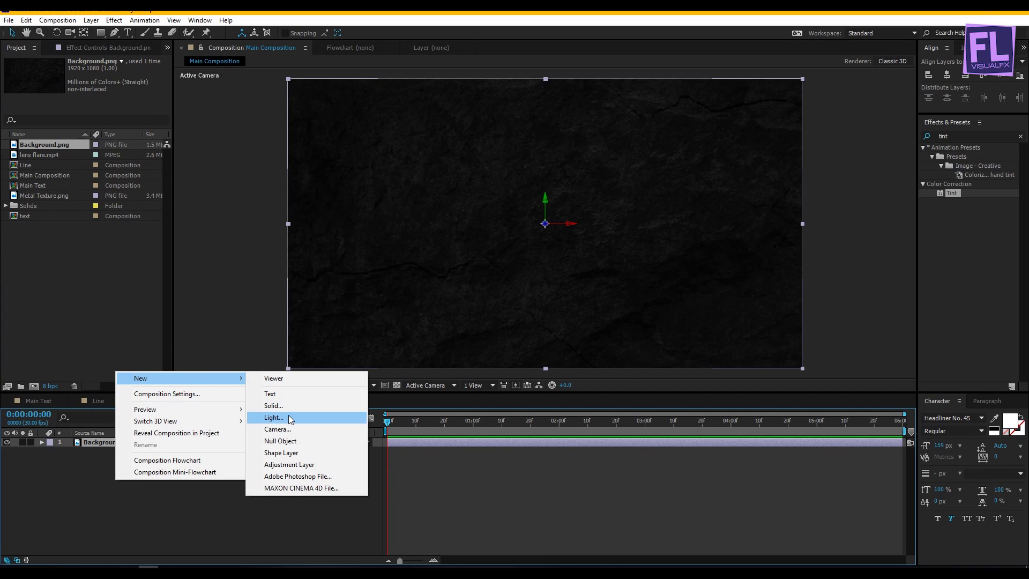
{"action": "left_click", "coordinate": [316, 418]}
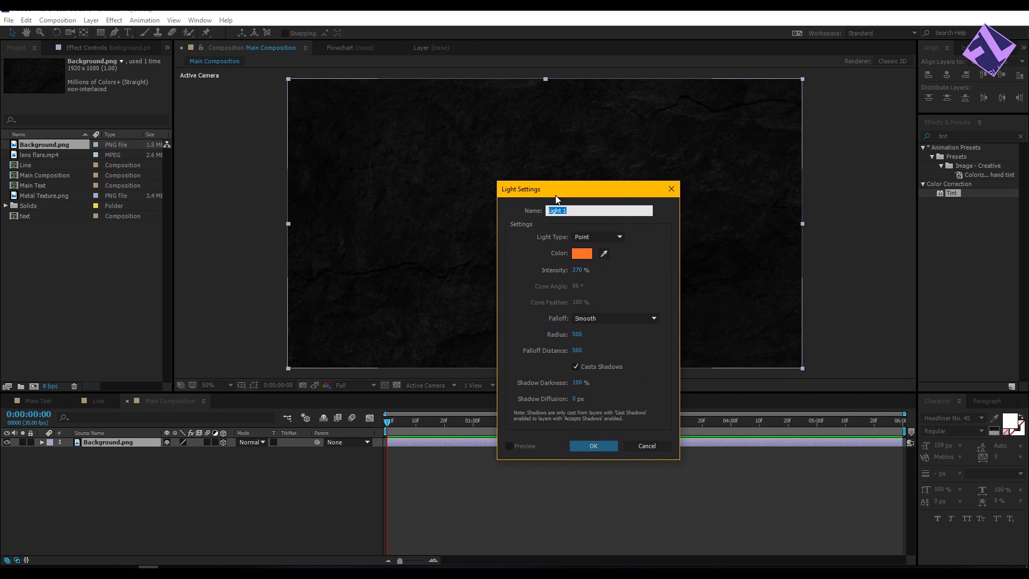
{"action": "left_click_drag", "start_coordinate": [571, 203], "coordinate": [518, 194]}
{"action": "left_click", "coordinate": [560, 234]}
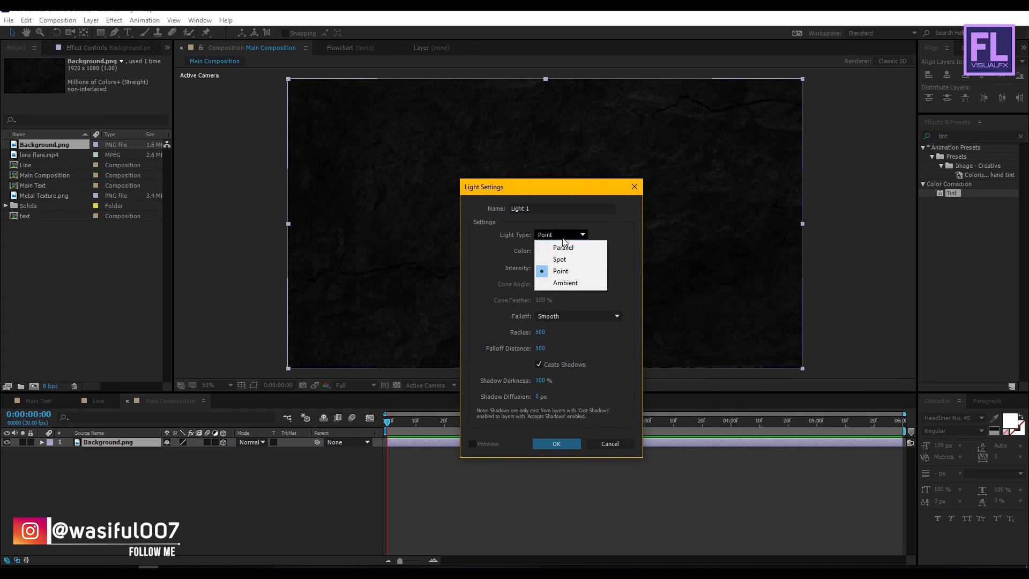
{"action": "left_click", "coordinate": [561, 272]}
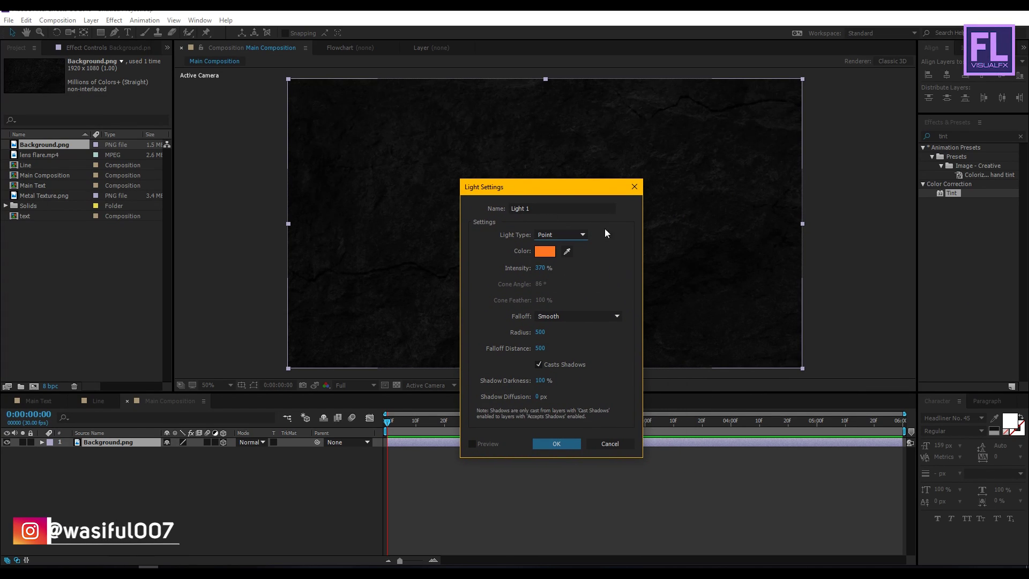
{"action": "left_click_drag", "start_coordinate": [539, 267], "coordinate": [563, 266]}
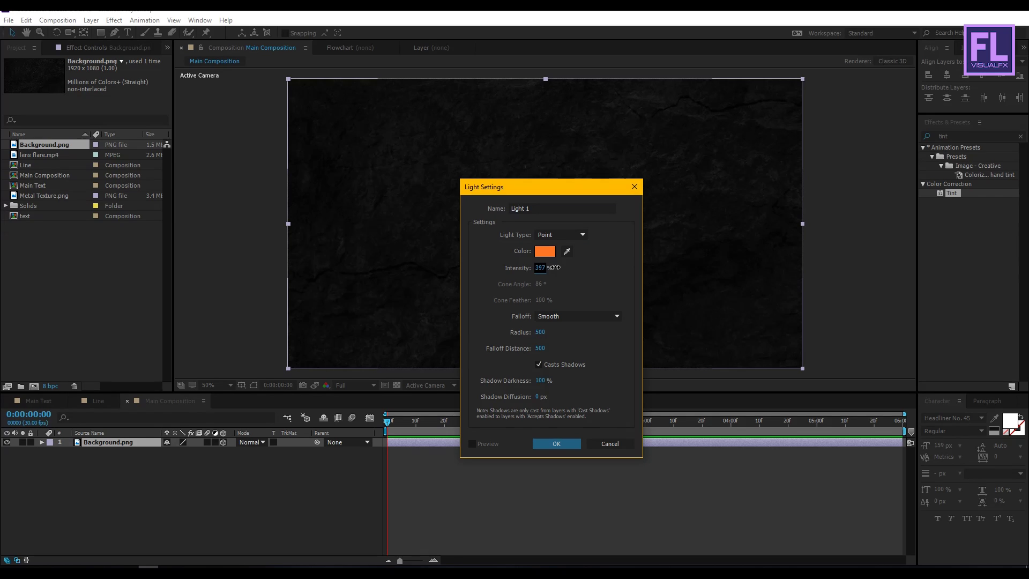
{"action": "left_click", "coordinate": [552, 255]}
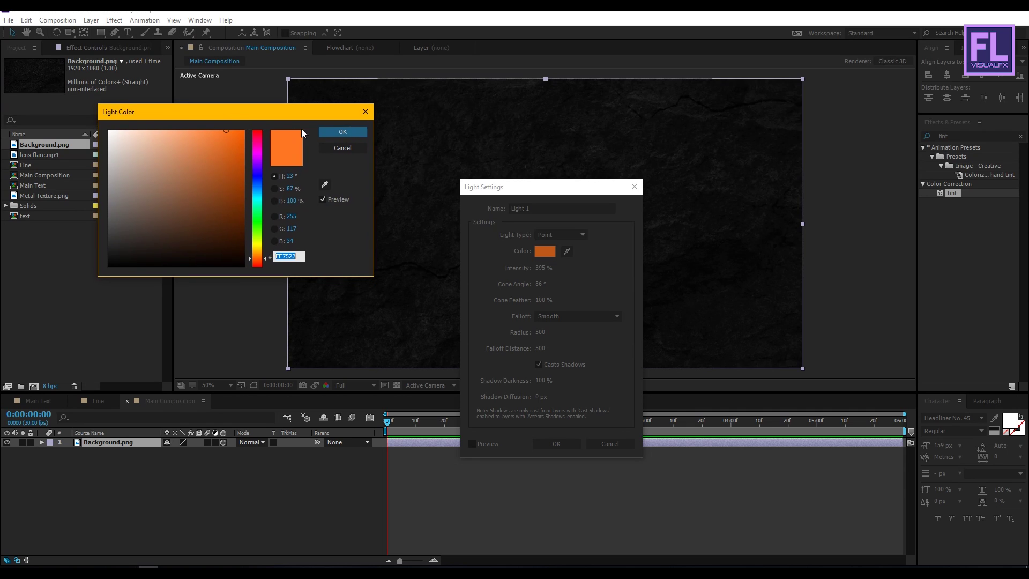
{"action": "left_click", "coordinate": [342, 137]}
{"action": "left_click_drag", "start_coordinate": [519, 189], "coordinate": [523, 178]}
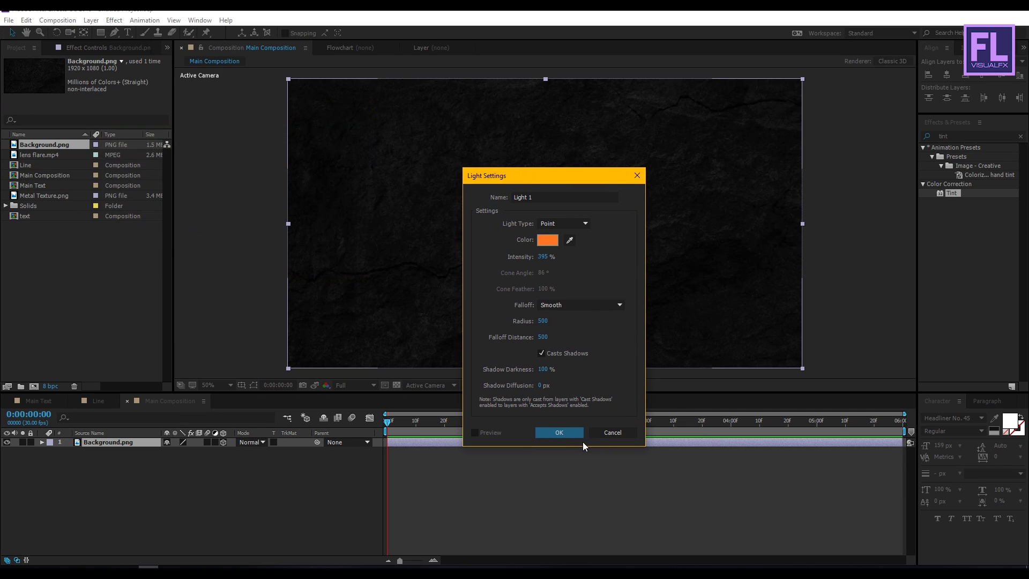
{"action": "left_click", "coordinate": [563, 431]}
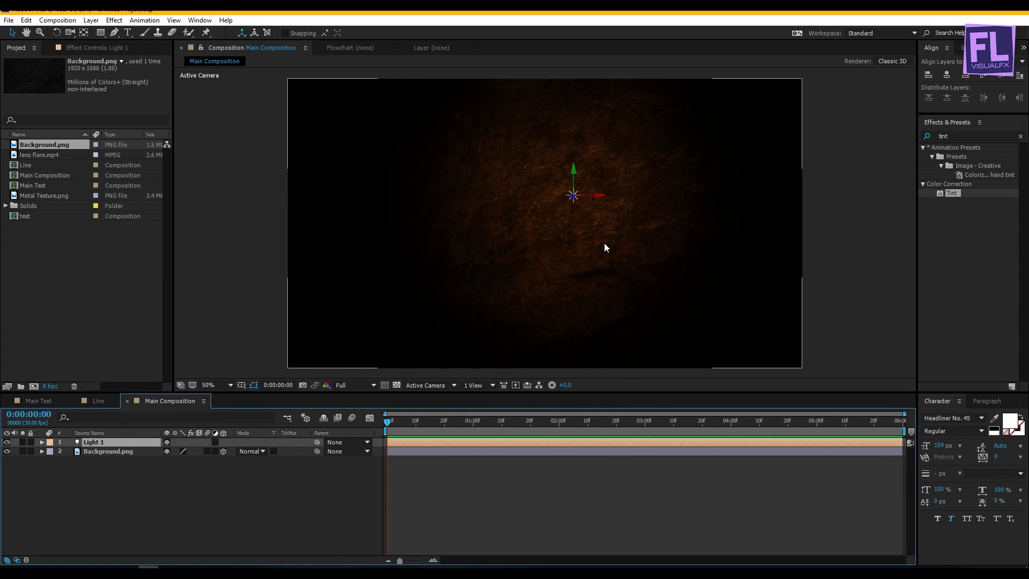
Move Light 1 to the centre of the frame at about 956, 530, -657.7, then collapse its properties.
{"action": "left_click_drag", "start_coordinate": [575, 169], "coordinate": [578, 221]}
{"action": "left_click", "coordinate": [126, 443]}
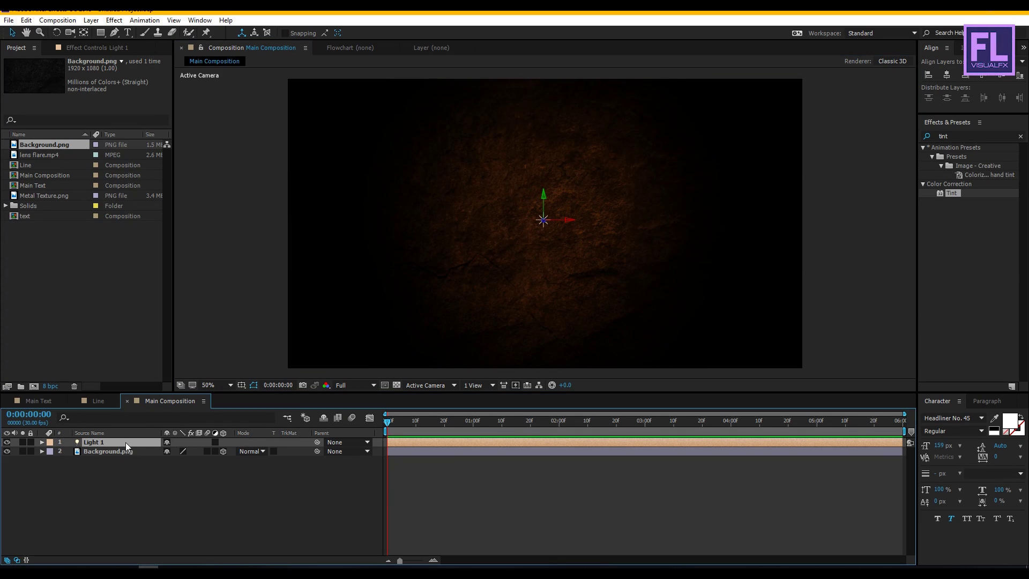
{"action": "key", "text": "p"}
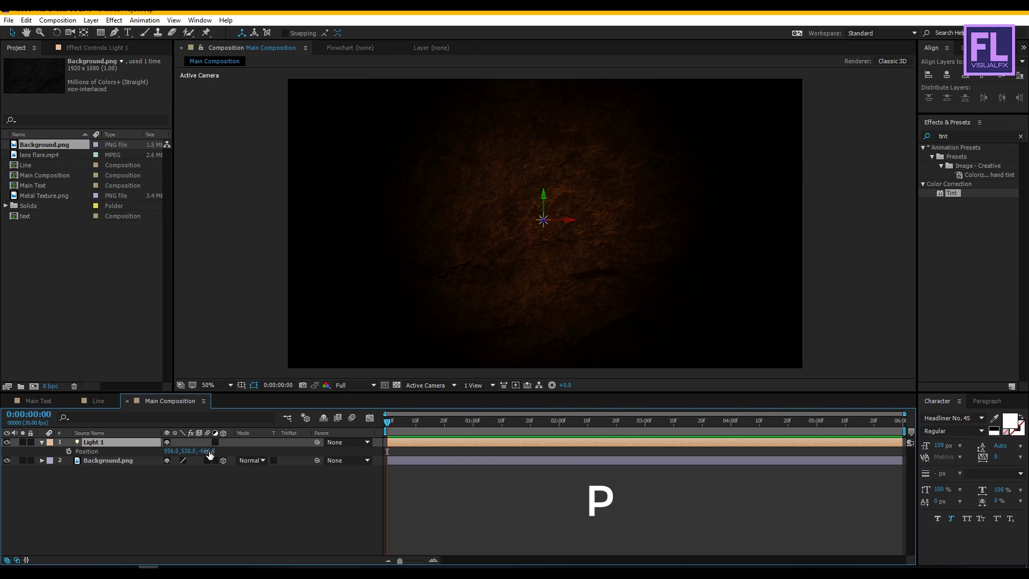
{"action": "left_click_drag", "start_coordinate": [186, 452], "coordinate": [213, 451]}
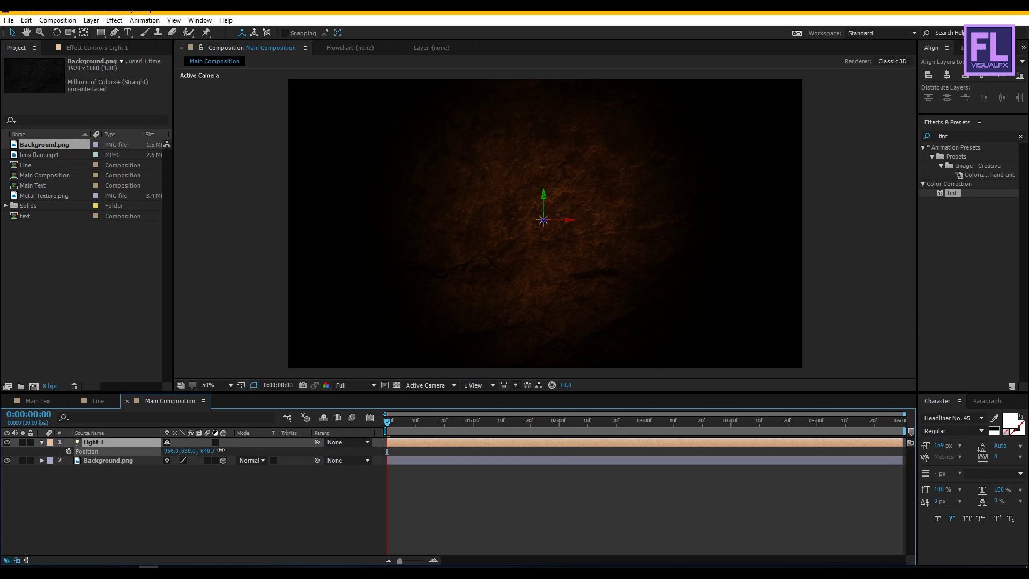
{"action": "left_click", "coordinate": [200, 493]}
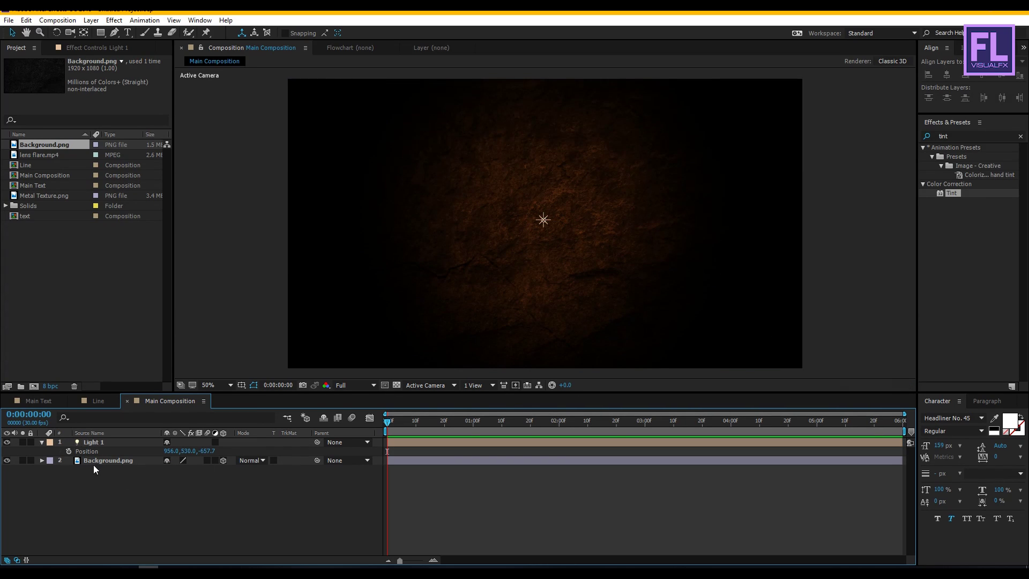
{"action": "left_click", "coordinate": [42, 442]}
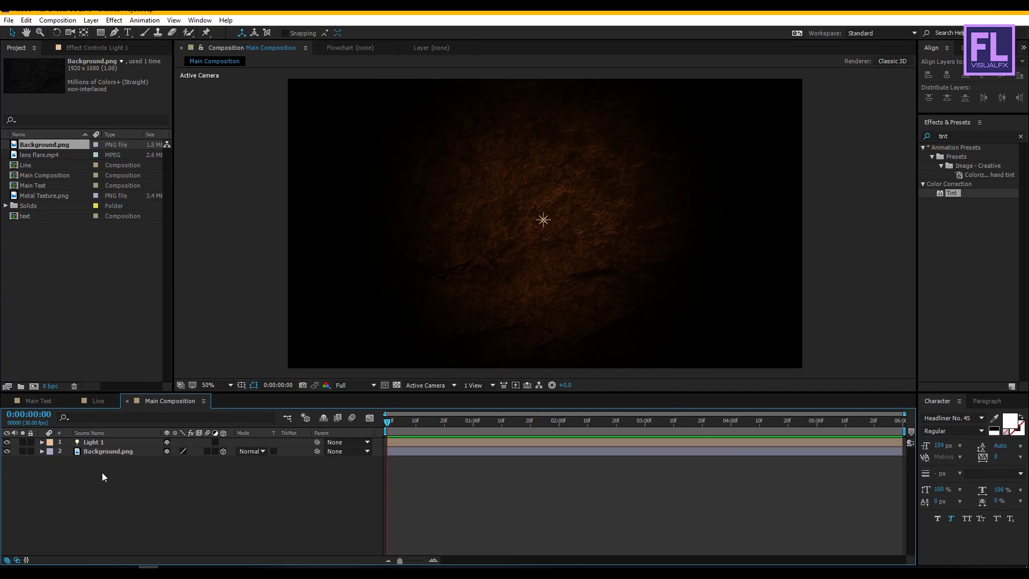
{"action": "left_click", "coordinate": [98, 443]}
{"action": "left_click", "coordinate": [101, 450]}
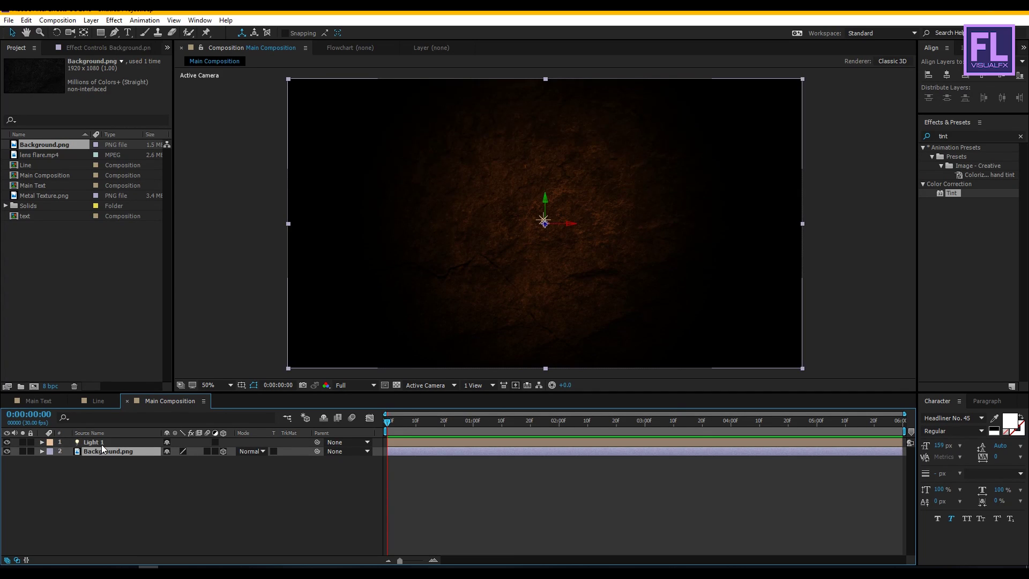
{"action": "left_click", "coordinate": [102, 442]}
{"action": "left_click", "coordinate": [137, 471]}
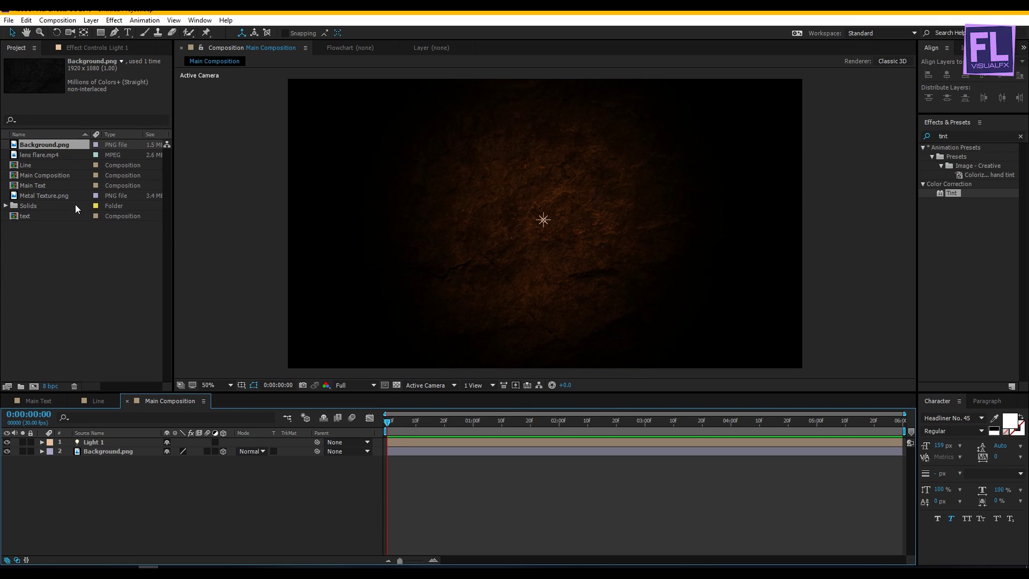
Place the Main Text composition above Light 1 and move the current time to 0:00:01:04.
{"action": "left_click", "coordinate": [44, 185]}
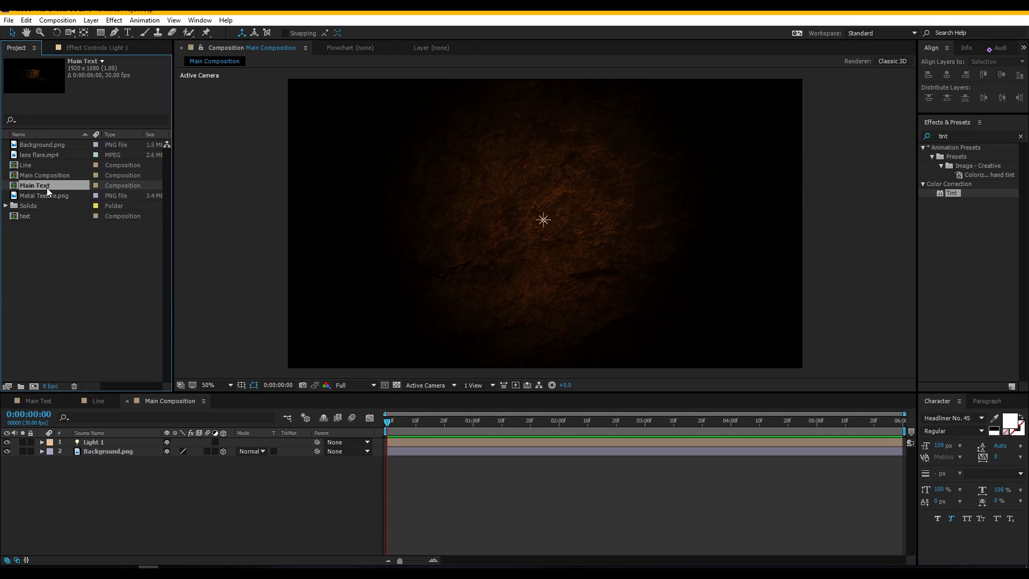
{"action": "left_click_drag", "start_coordinate": [46, 188], "coordinate": [119, 442]}
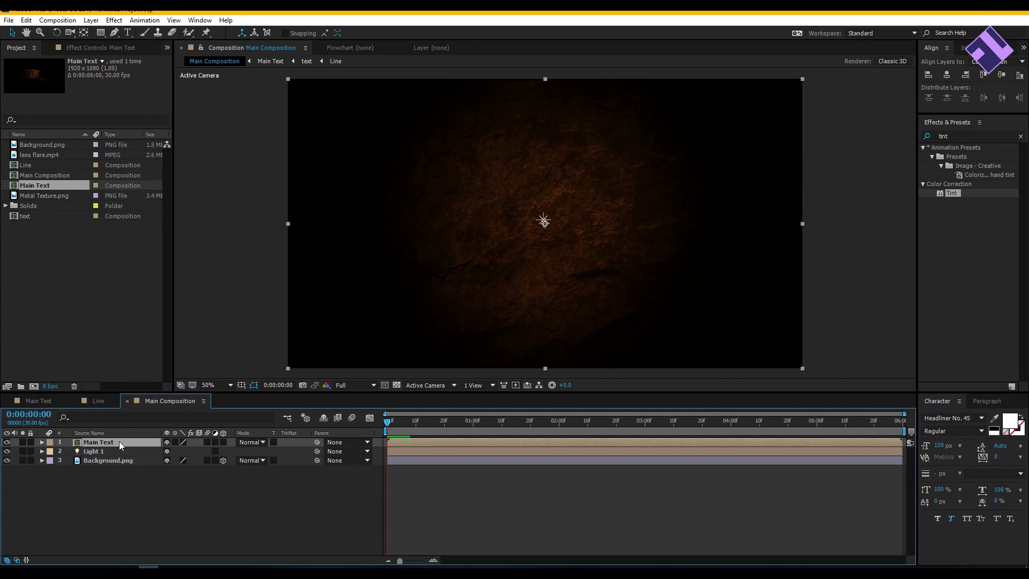
{"action": "left_click_drag", "start_coordinate": [397, 424], "coordinate": [485, 427]}
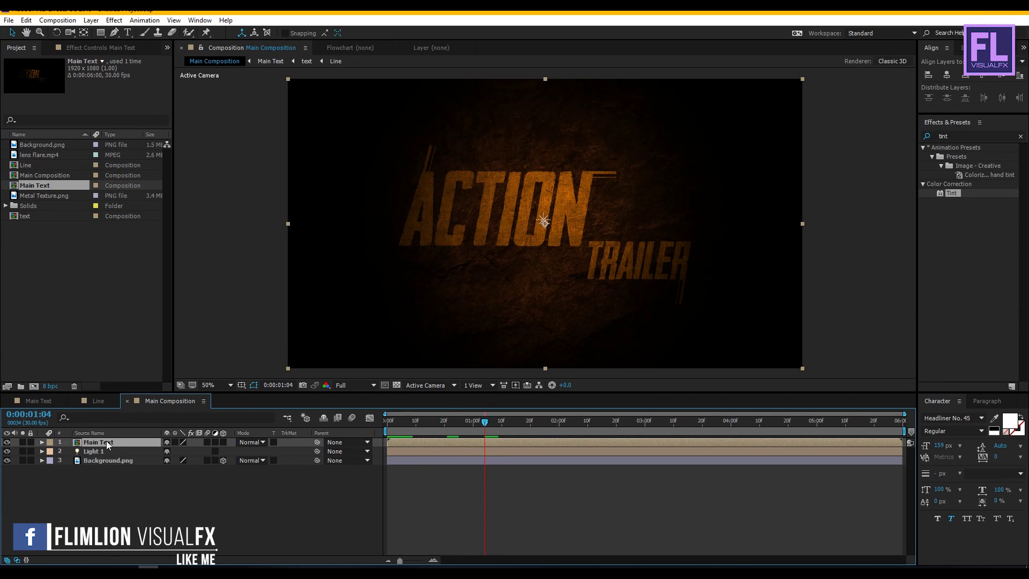
Find the Stylize Glow effect and apply it to the Main Text layer.
{"action": "left_click", "coordinate": [943, 136]}
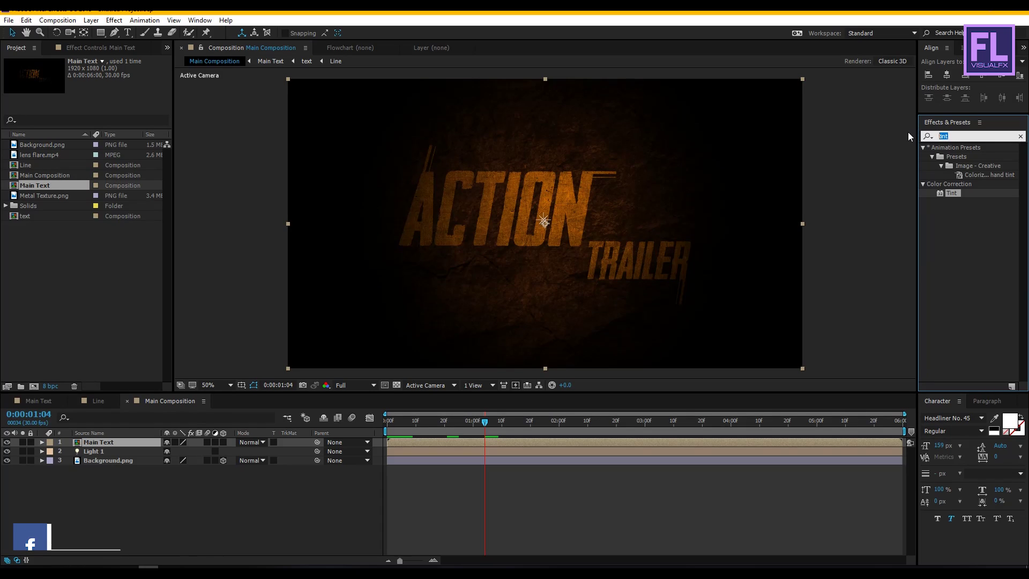
{"action": "type", "text": "glow"}
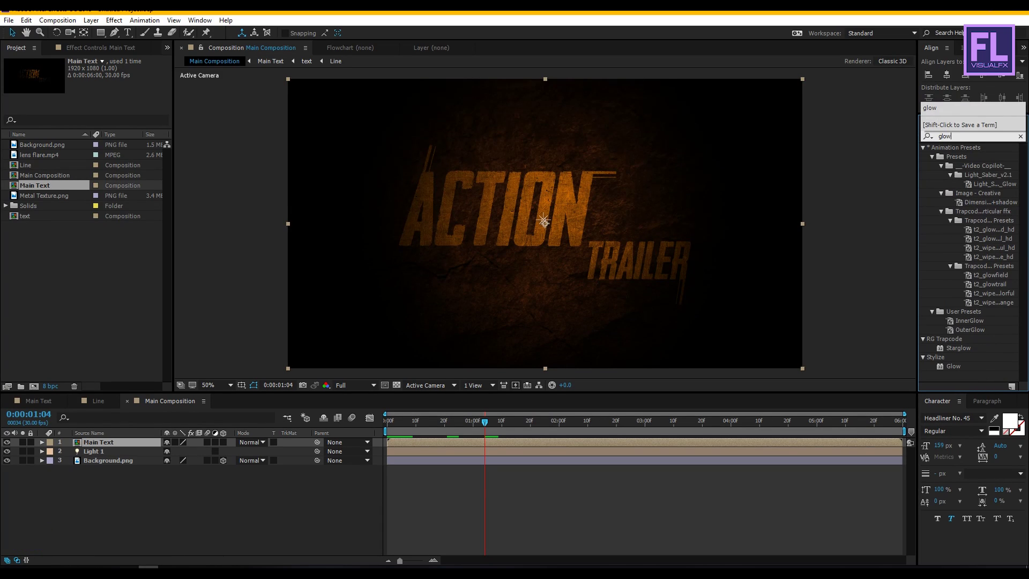
{"action": "left_click_drag", "start_coordinate": [956, 371], "coordinate": [127, 441]}
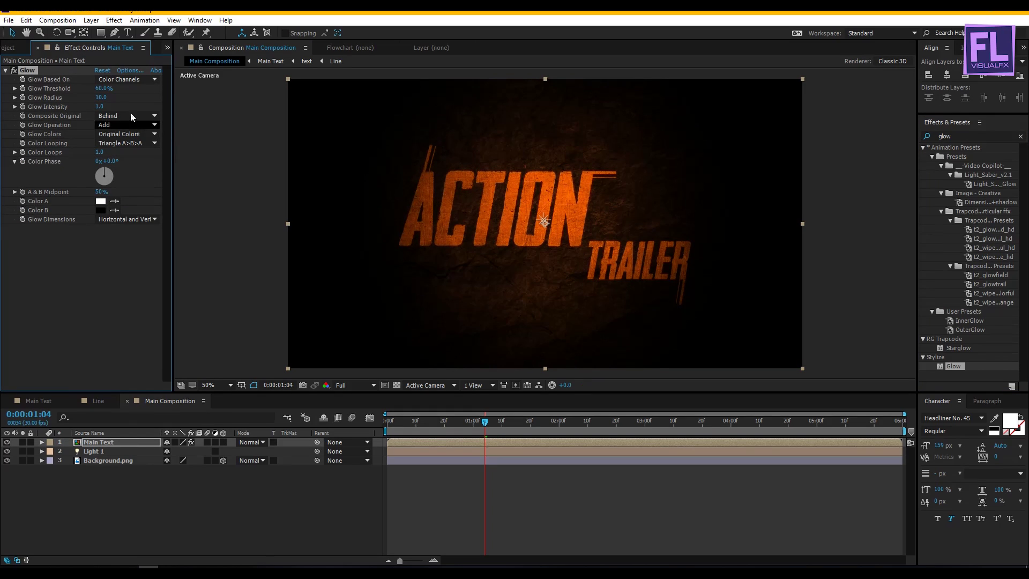
Set the Glow effect's threshold to 49.8% and its radius to 35.
{"action": "left_click", "coordinate": [101, 87]}
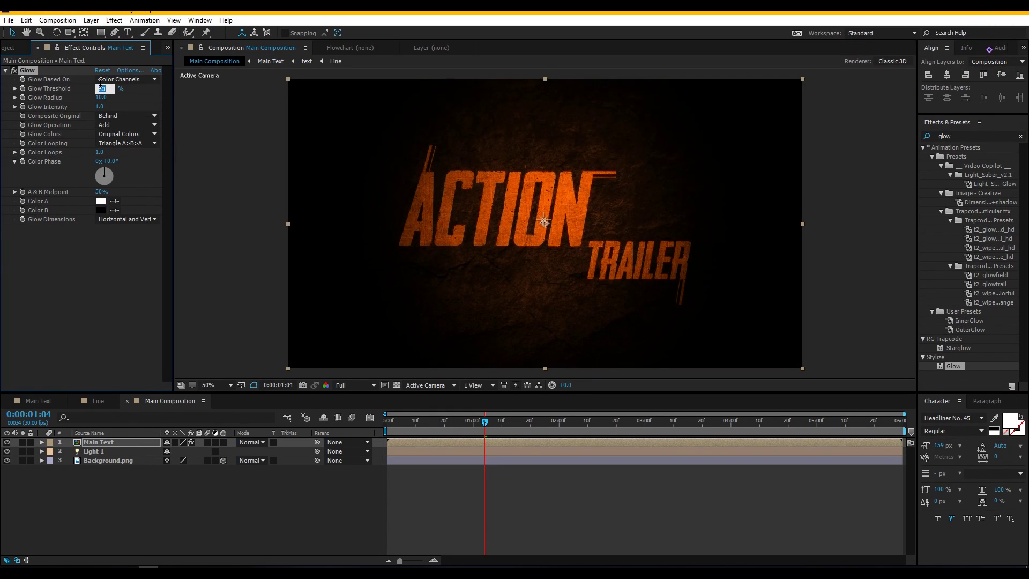
{"action": "type", "text": "48.6"}
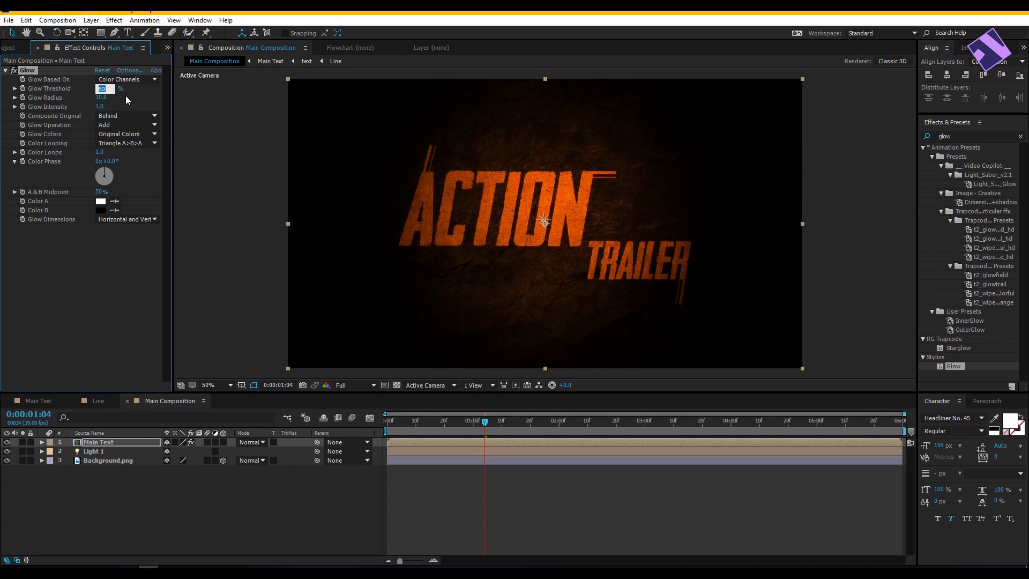
{"action": "key", "text": "Return"}
{"action": "left_click_drag", "start_coordinate": [86, 91], "coordinate": [115, 99]}
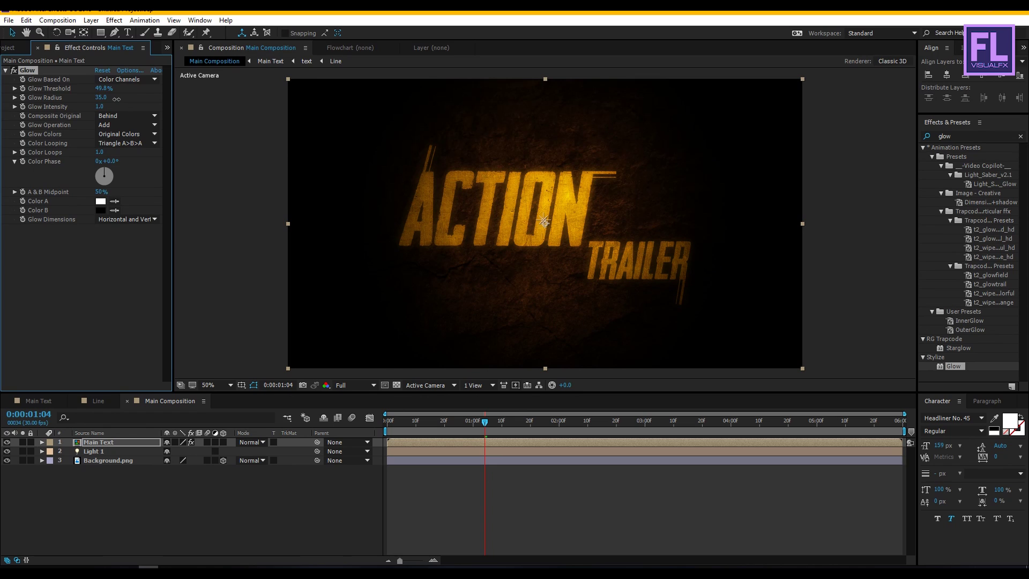
Duplicate the Glow effect and set the copy's threshold to 66.4%, radius to 61 and intensity to 0.3.
{"action": "key", "text": "ctrl+d"}
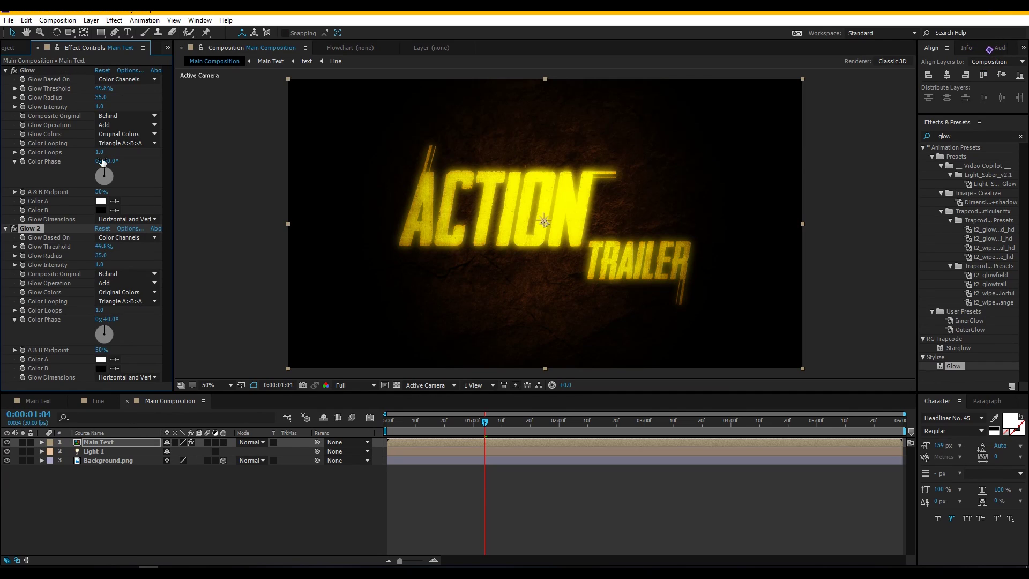
{"action": "type", "text": "66.4"}
{"action": "key", "text": "Return"}
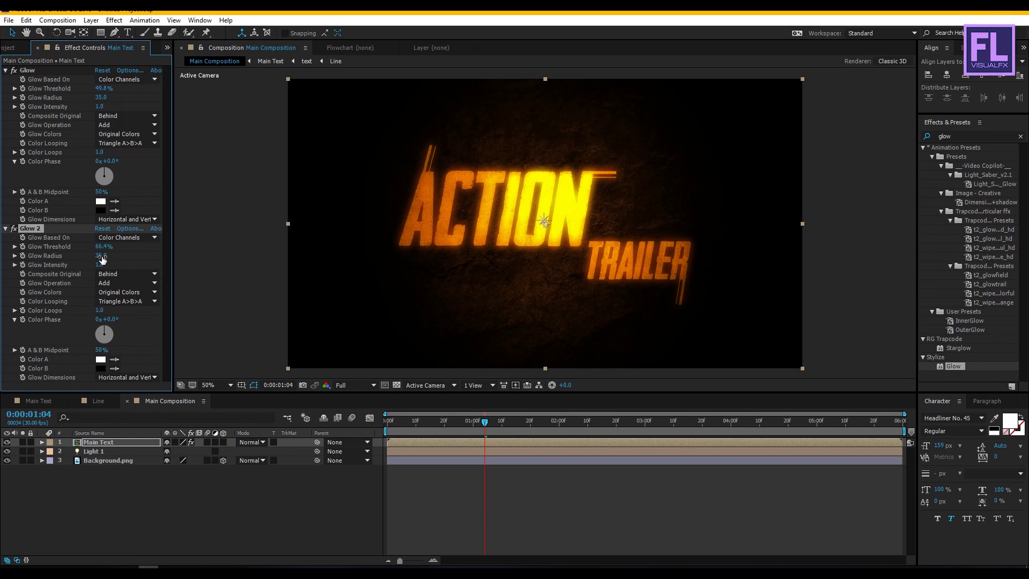
{"action": "left_click_drag", "start_coordinate": [102, 260], "coordinate": [117, 258]}
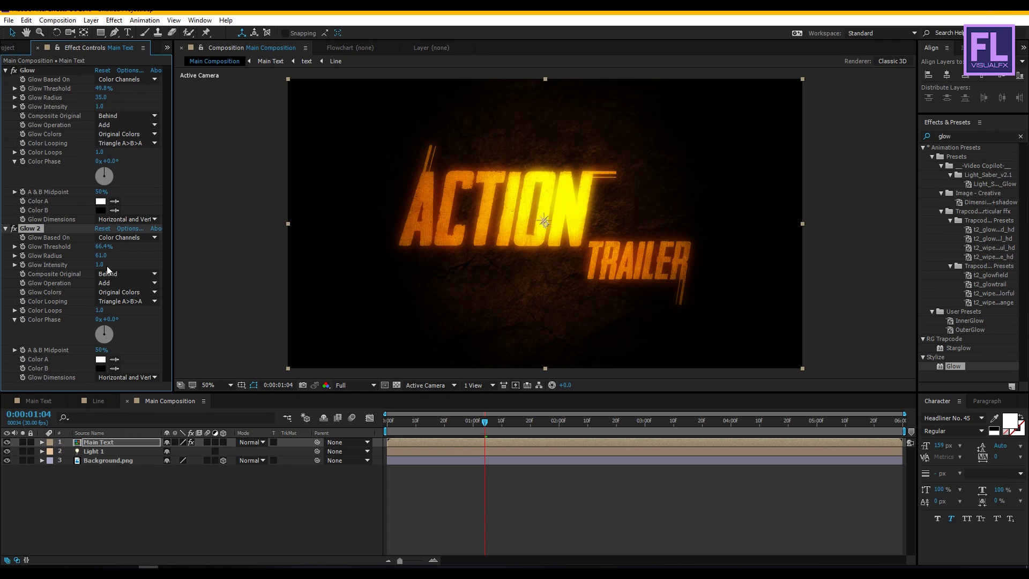
{"action": "mouse_move", "coordinate": [101, 265]}
{"action": "left_mouse_down"}
{"action": "mouse_move", "coordinate": [75, 269]}
{"action": "mouse_move", "coordinate": [98, 264]}
{"action": "left_mouse_up"}
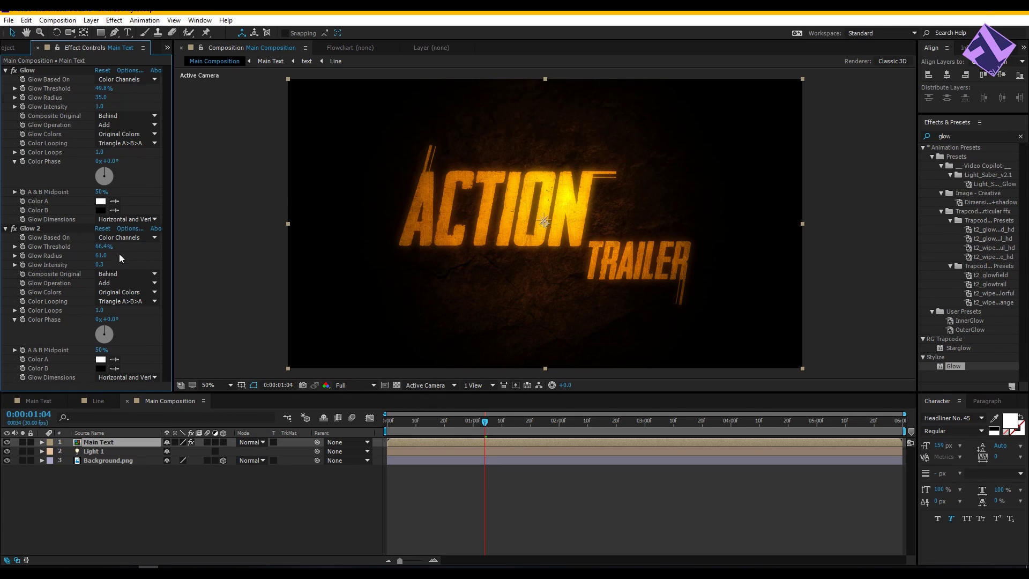
Apply the Curves effect to the Main Text layer and bend its RGB curve into an S-shape, raising highlights and lowering shadows.
{"action": "double_click", "coordinate": [961, 136]}
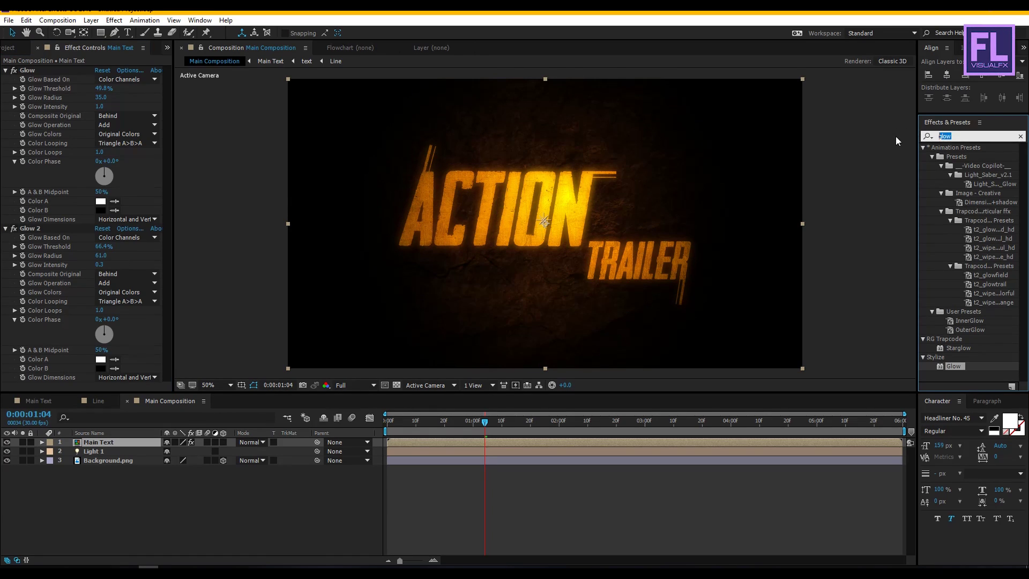
{"action": "type", "text": "curv"}
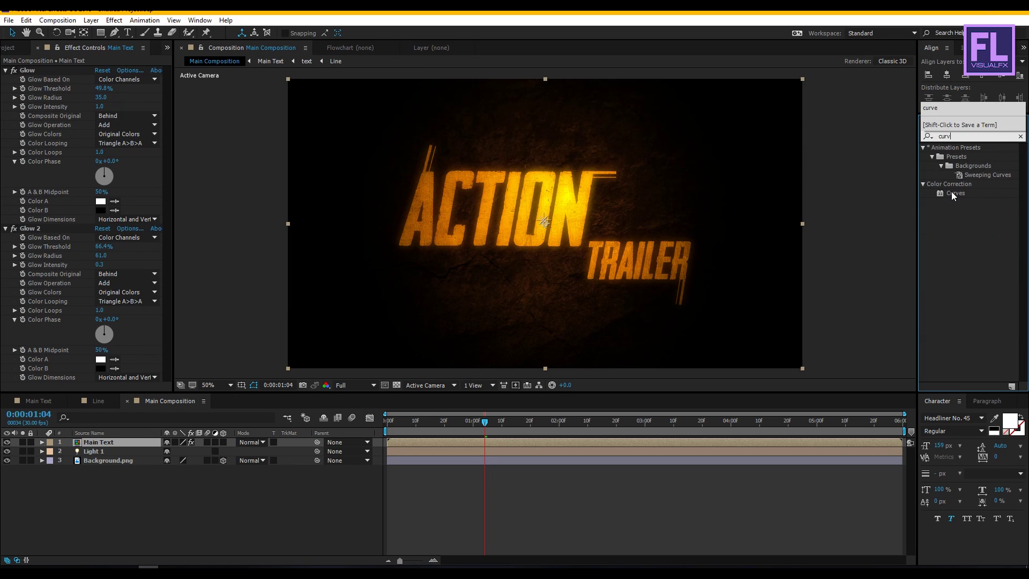
{"action": "left_click_drag", "start_coordinate": [955, 192], "coordinate": [151, 414]}
{"action": "left_click_drag", "start_coordinate": [124, 445], "coordinate": [123, 442]}
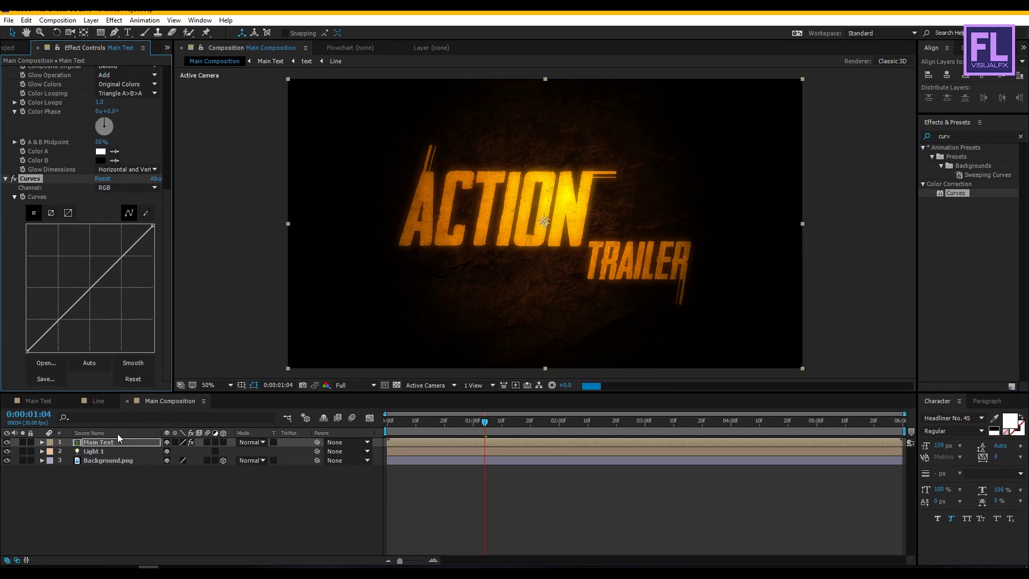
{"action": "left_click_drag", "start_coordinate": [125, 253], "coordinate": [121, 245]}
{"action": "left_click_drag", "start_coordinate": [70, 317], "coordinate": [71, 323]}
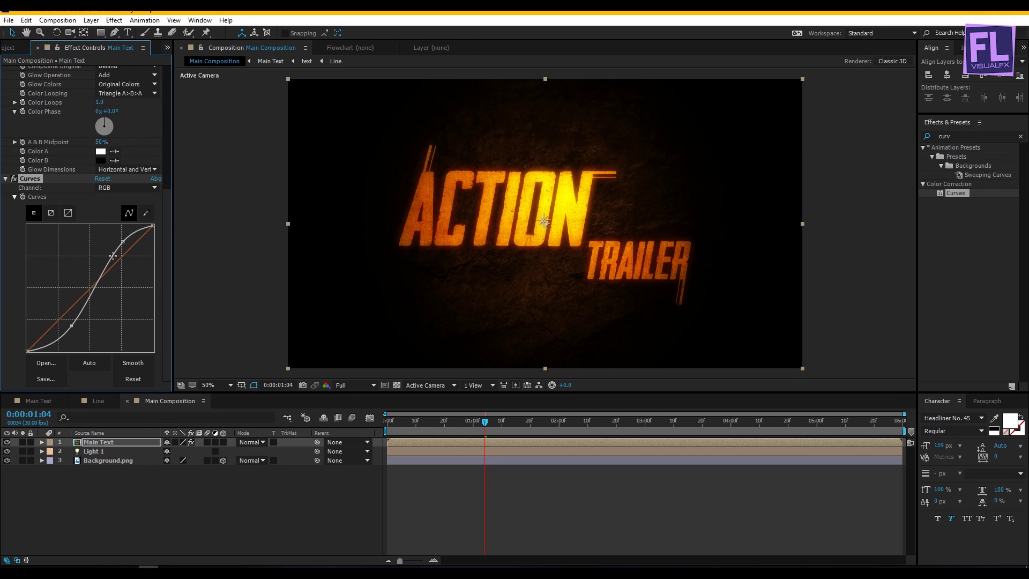
Slightly readjust the highlight point on the Main Text layer's RGB curve.
{"action": "left_click_drag", "start_coordinate": [122, 242], "coordinate": [119, 247]}
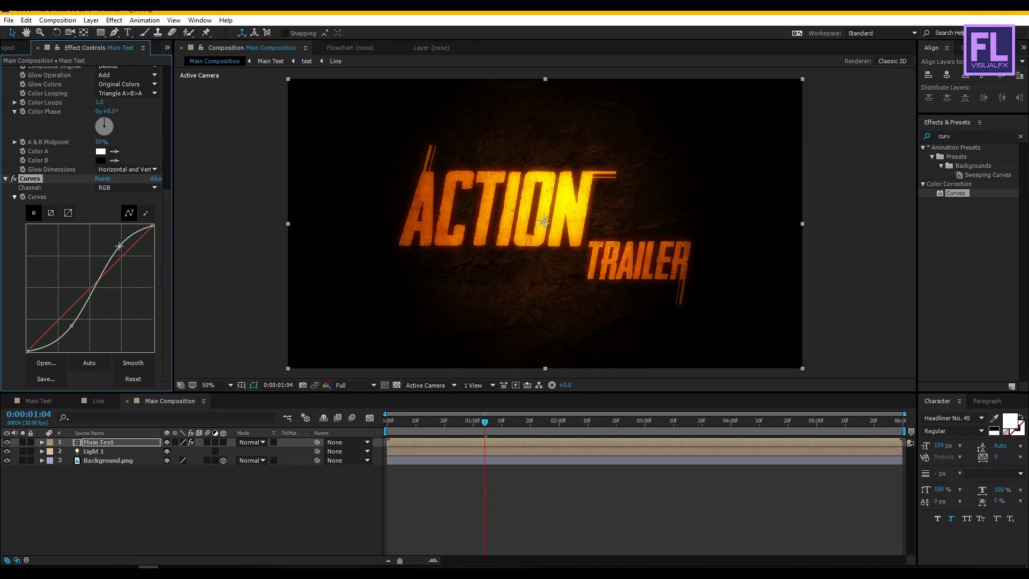
Duplicate the Main Text layer and remove both Glow effects and the Curves effect from the upper copy.
{"action": "left_click", "coordinate": [123, 441]}
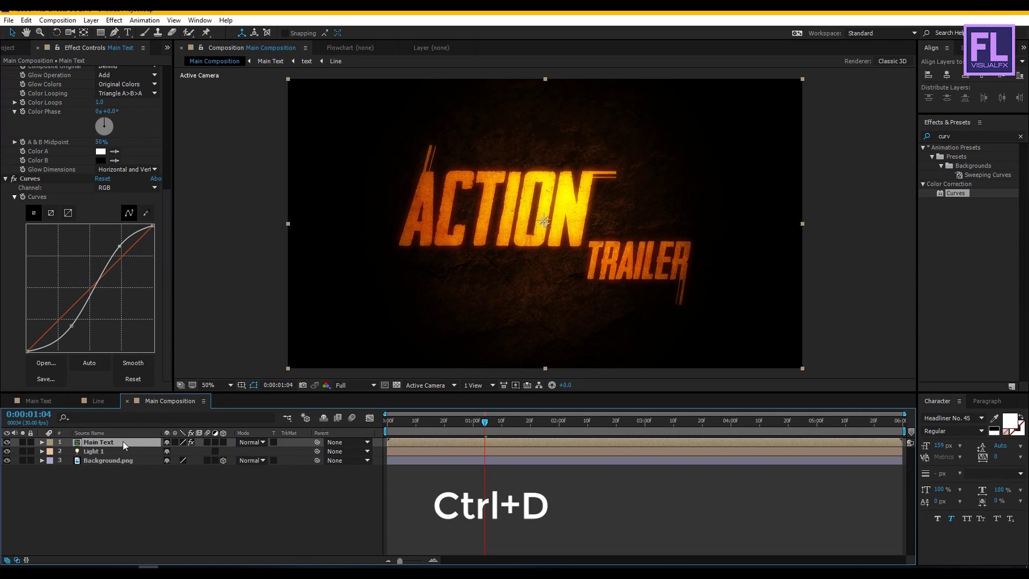
{"action": "key", "text": "ctrl+d"}
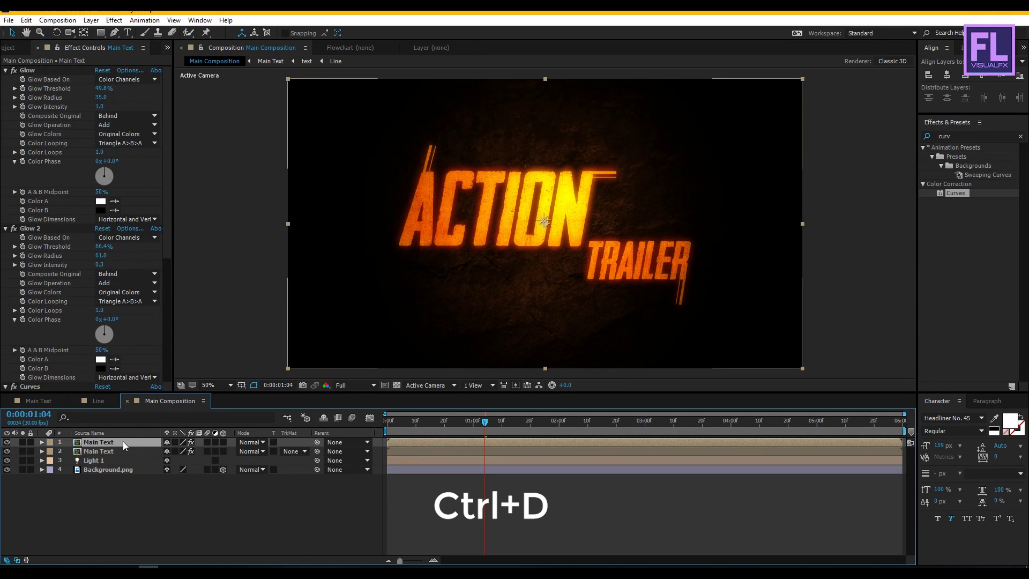
{"action": "left_click", "coordinate": [30, 73]}
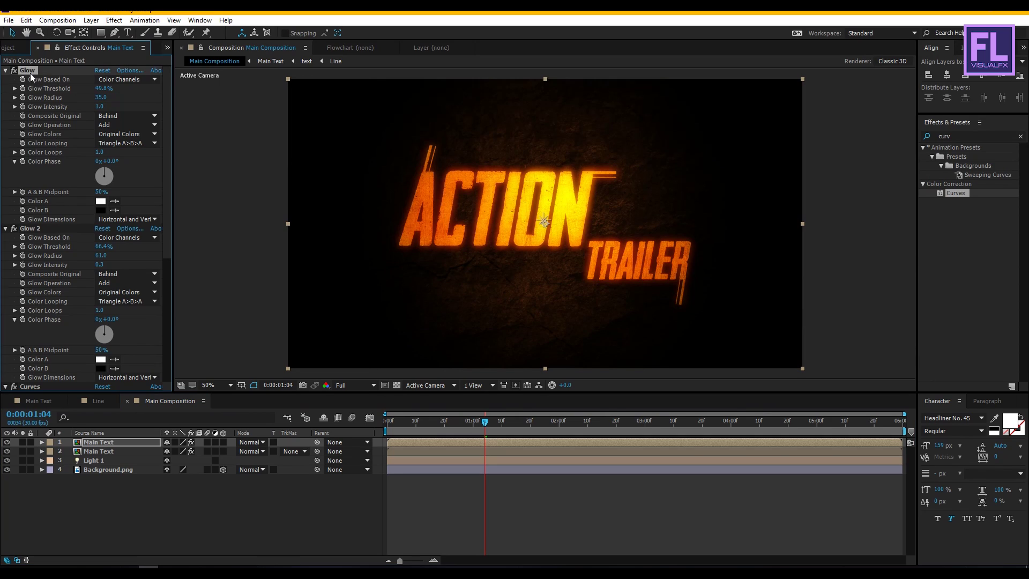
{"action": "key", "text": "Delete"}
{"action": "left_click", "coordinate": [30, 73]}
{"action": "key", "text": "Delete"}
{"action": "left_click", "coordinate": [30, 73]}
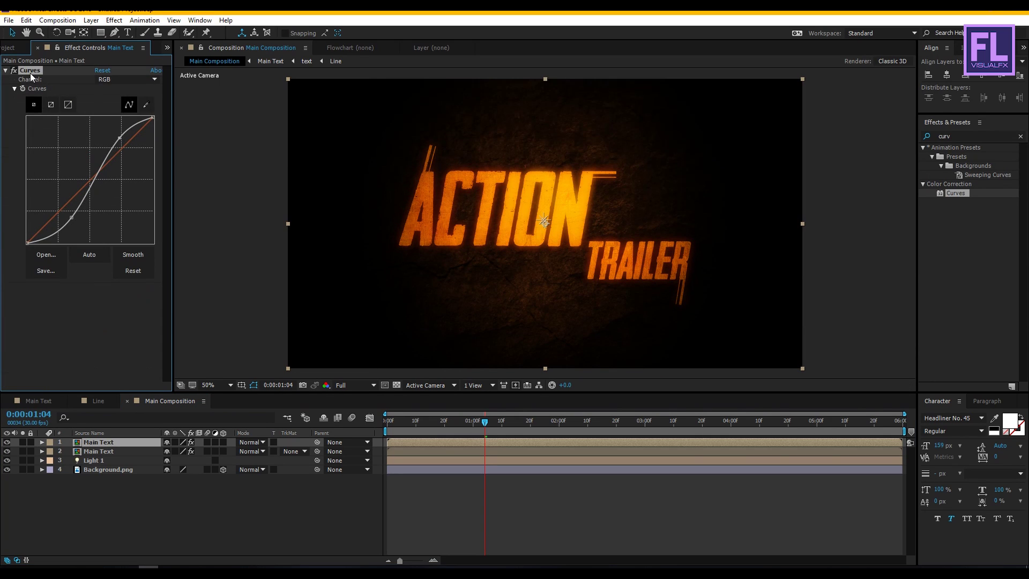
{"action": "key", "text": "Delete"}
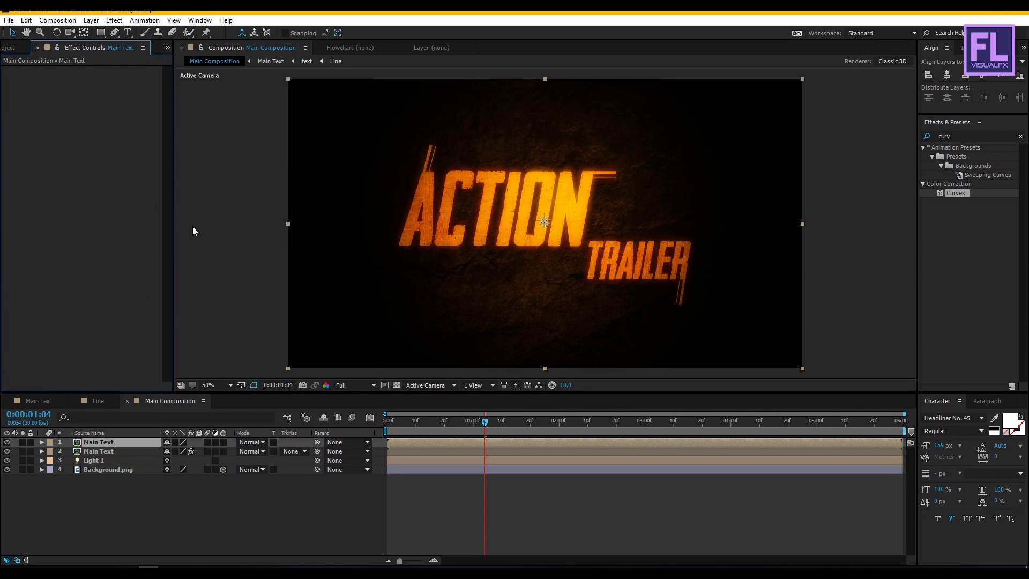
Apply the Fill effect to the upper Main Text layer and set its color to black, 000000.
{"action": "left_click", "coordinate": [961, 136]}
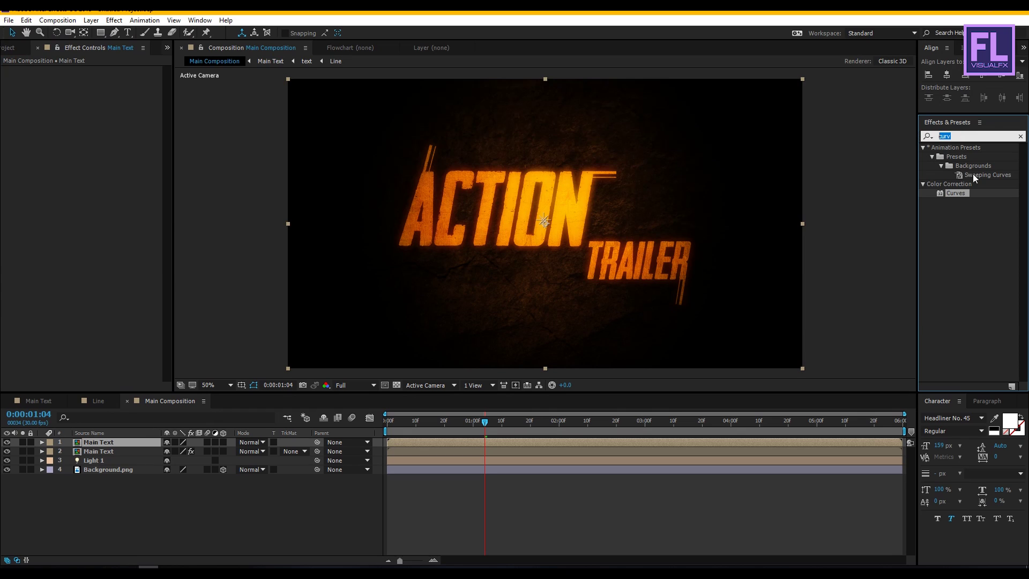
{"action": "type", "text": "fill"}
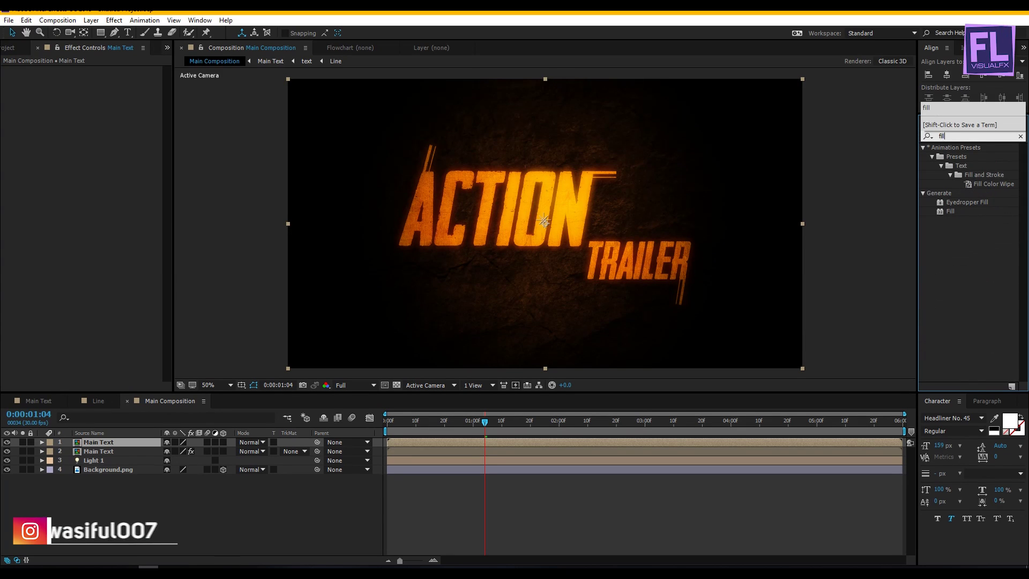
{"action": "left_click_drag", "start_coordinate": [950, 211], "coordinate": [128, 442]}
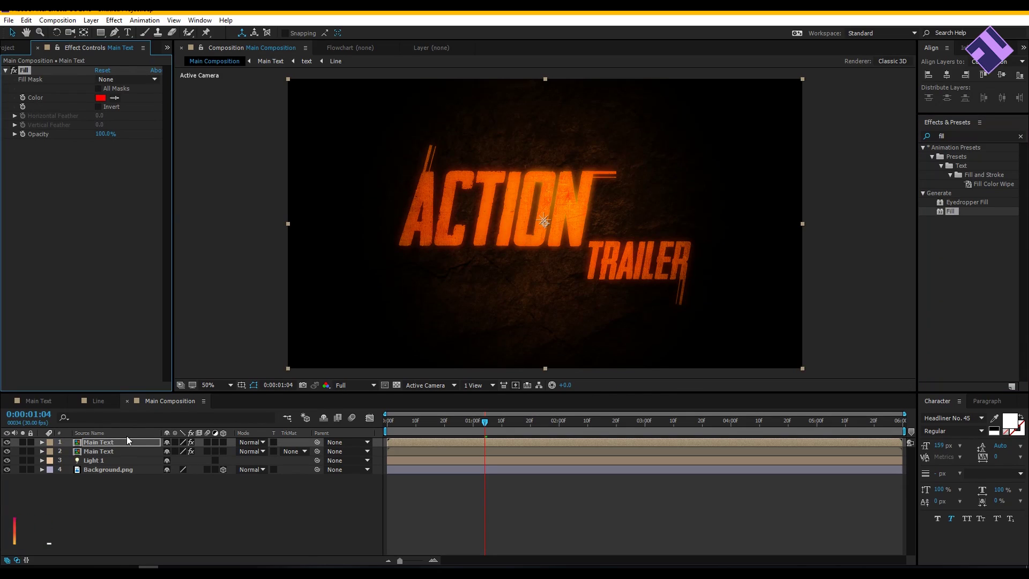
{"action": "left_click", "coordinate": [101, 98]}
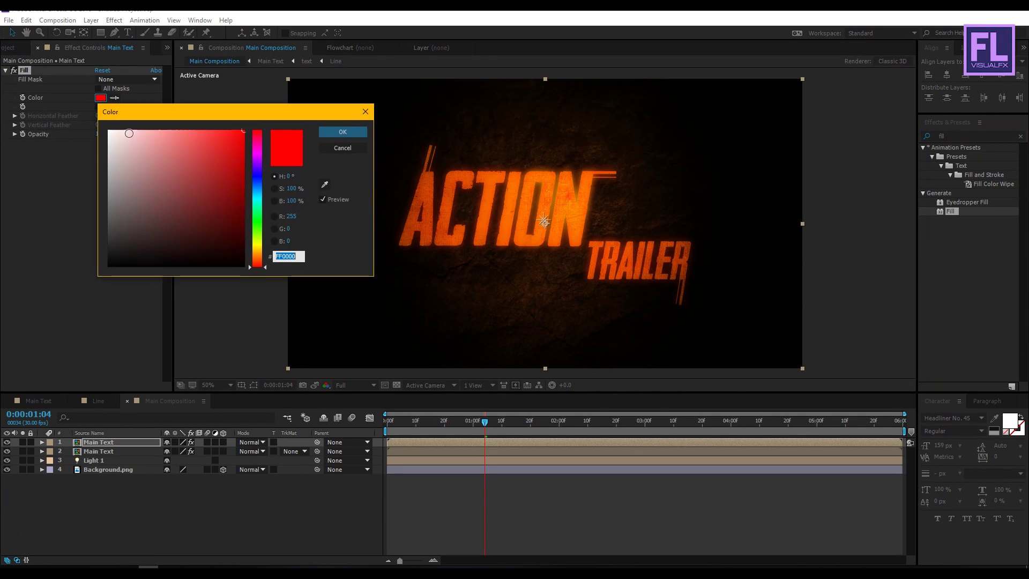
{"action": "mouse_move", "coordinate": [182, 202]}
{"action": "left_mouse_down"}
{"action": "mouse_move", "coordinate": [136, 229]}
{"action": "mouse_move", "coordinate": [89, 294]}
{"action": "left_mouse_up"}
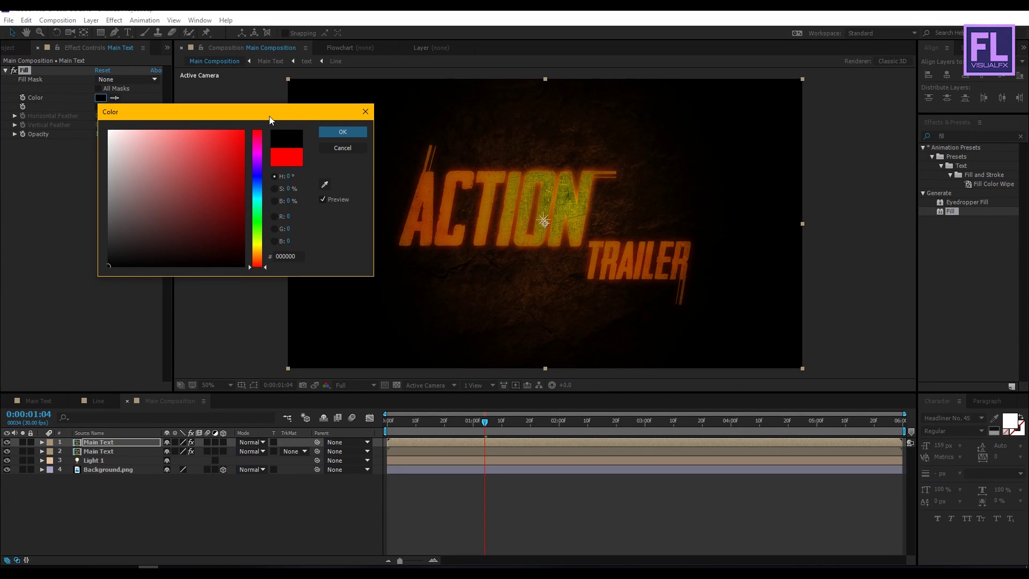
{"action": "left_click", "coordinate": [336, 130]}
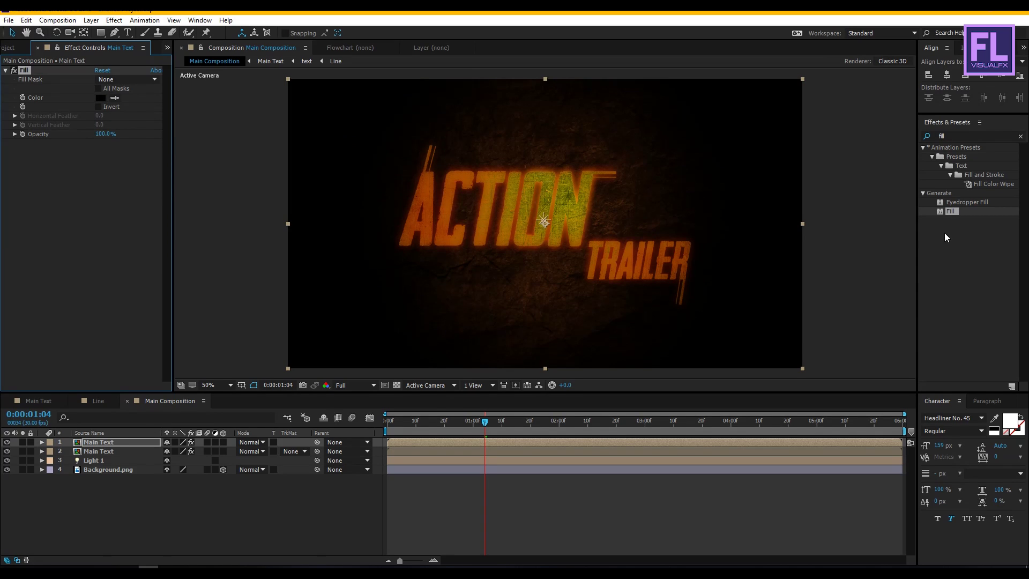
Apply Bevel Alpha to the upper Main Text layer with edge thickness 6.10, light angle -236° and light intensity 1.00.
{"action": "left_click", "coordinate": [986, 135]}
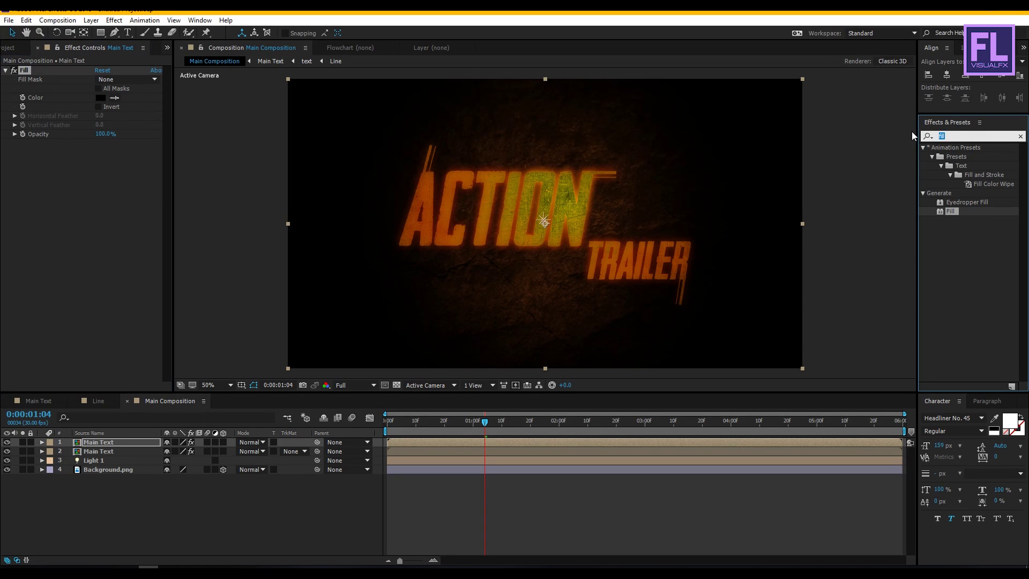
{"action": "type", "text": "bevel"}
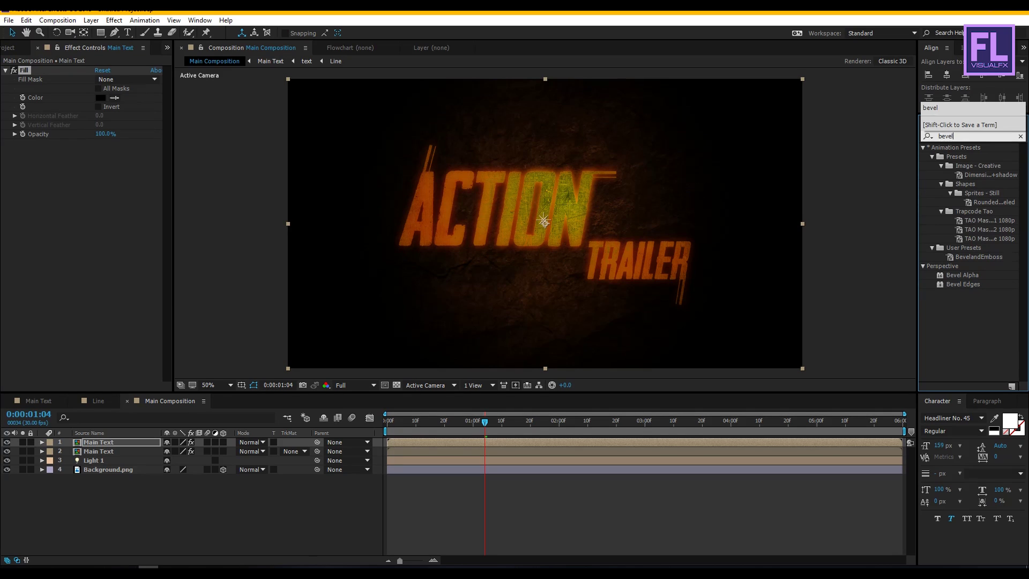
{"action": "left_click", "coordinate": [967, 276]}
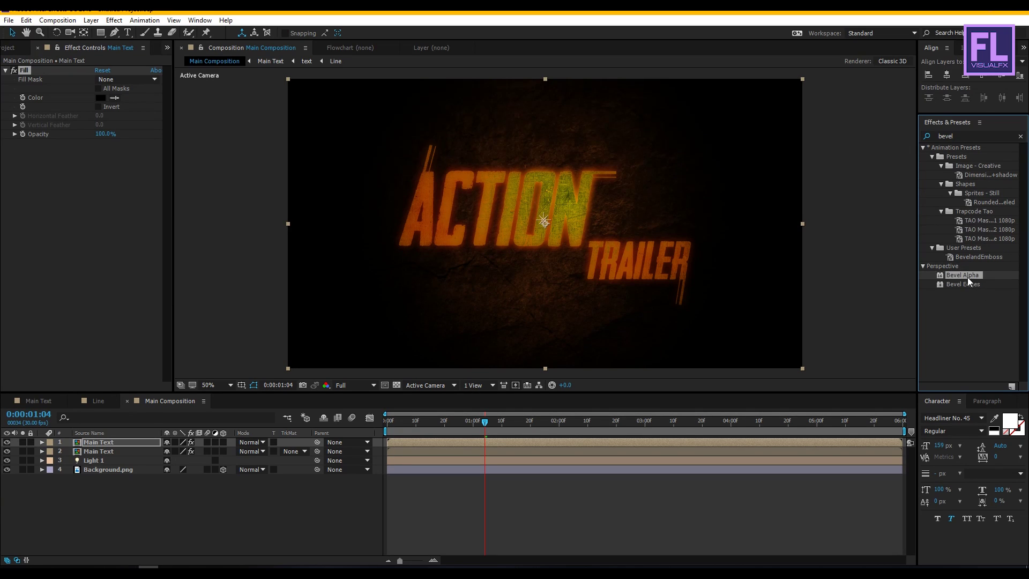
{"action": "left_click_drag", "start_coordinate": [969, 279], "coordinate": [97, 221]}
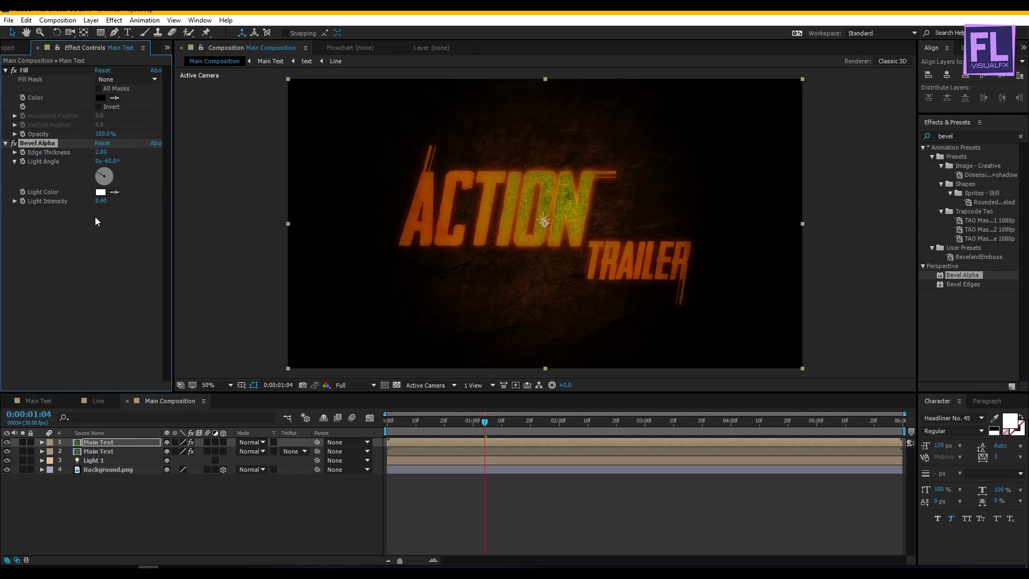
{"action": "left_click_drag", "start_coordinate": [101, 153], "coordinate": [148, 205]}
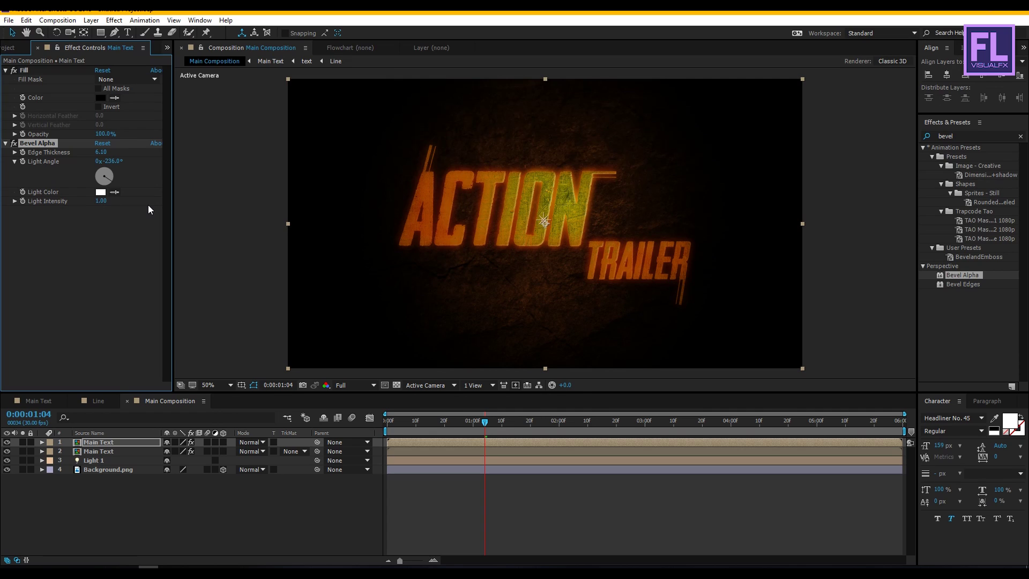
Set the upper Main Text layer's blending mode to Add.
{"action": "left_click", "coordinate": [145, 443]}
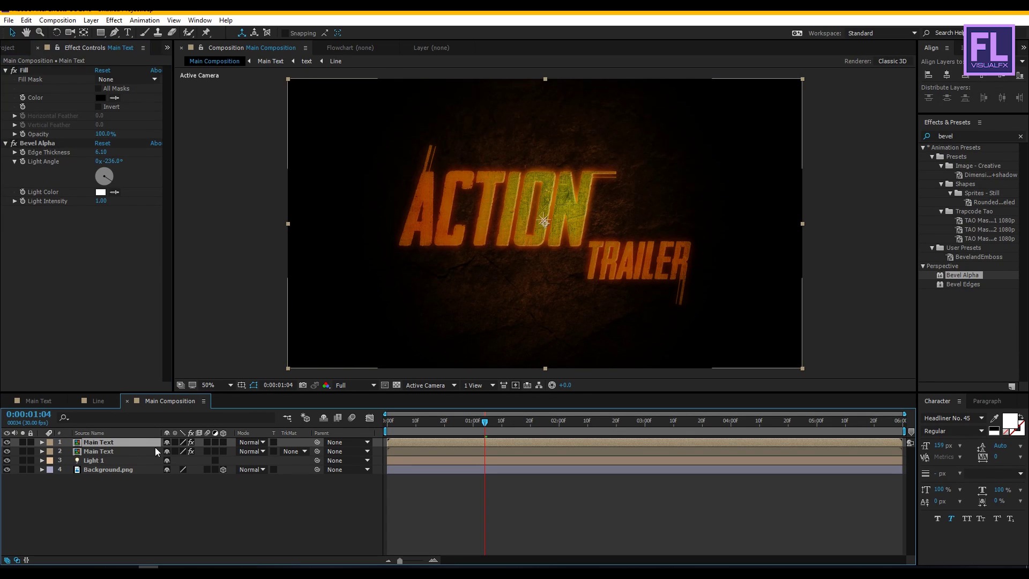
{"action": "left_click", "coordinate": [255, 441]}
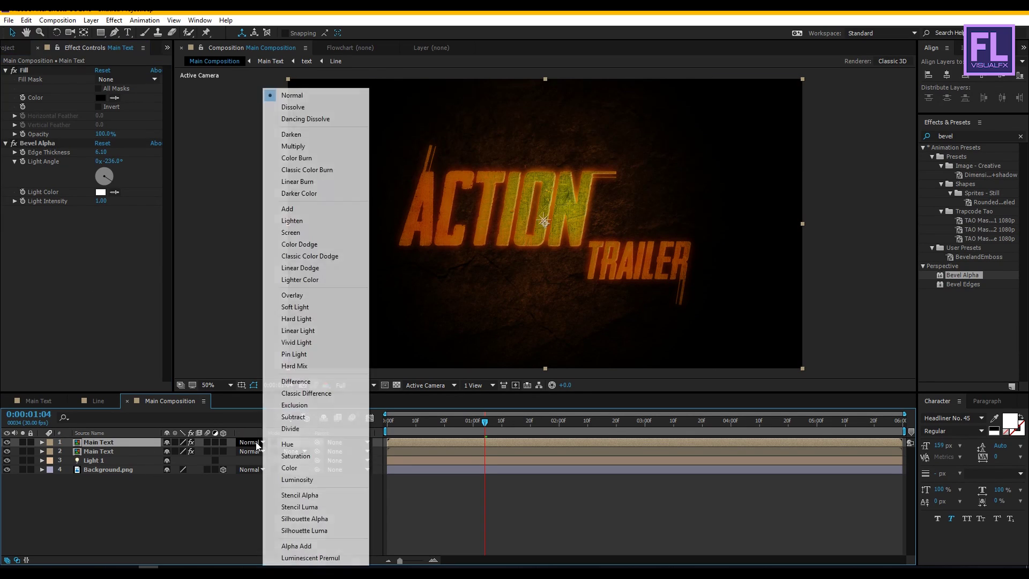
{"action": "left_click", "coordinate": [301, 209]}
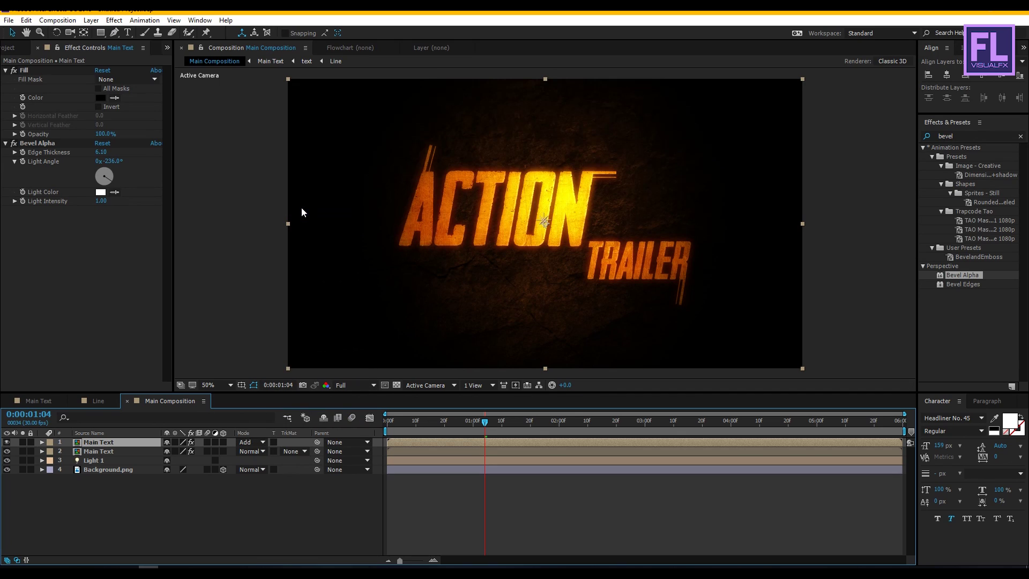
Duplicate the Bevel Alpha effect on the upper Main Text layer.
{"action": "left_click", "coordinate": [37, 144]}
{"action": "key", "text": "ctrl+d"}
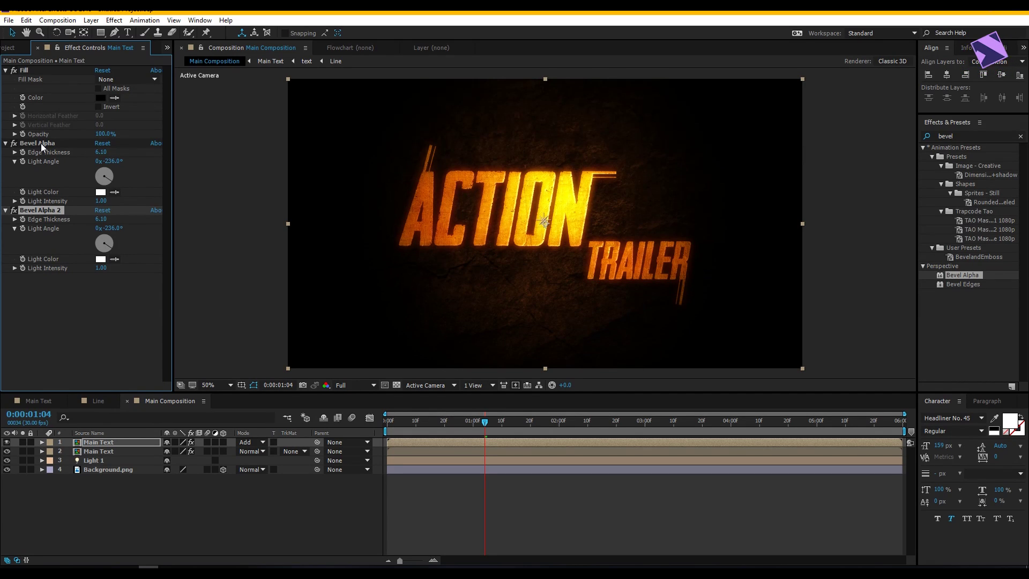
{"action": "left_click", "coordinate": [85, 308]}
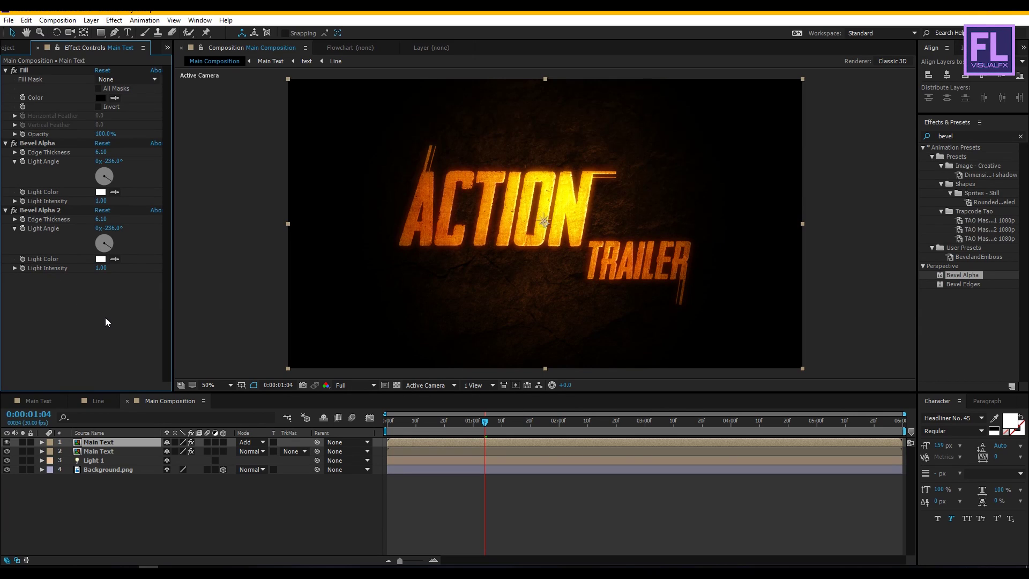
Find the Perspective Drop Shadow effect and apply it to the lower Main Text layer.
{"action": "left_click", "coordinate": [105, 452]}
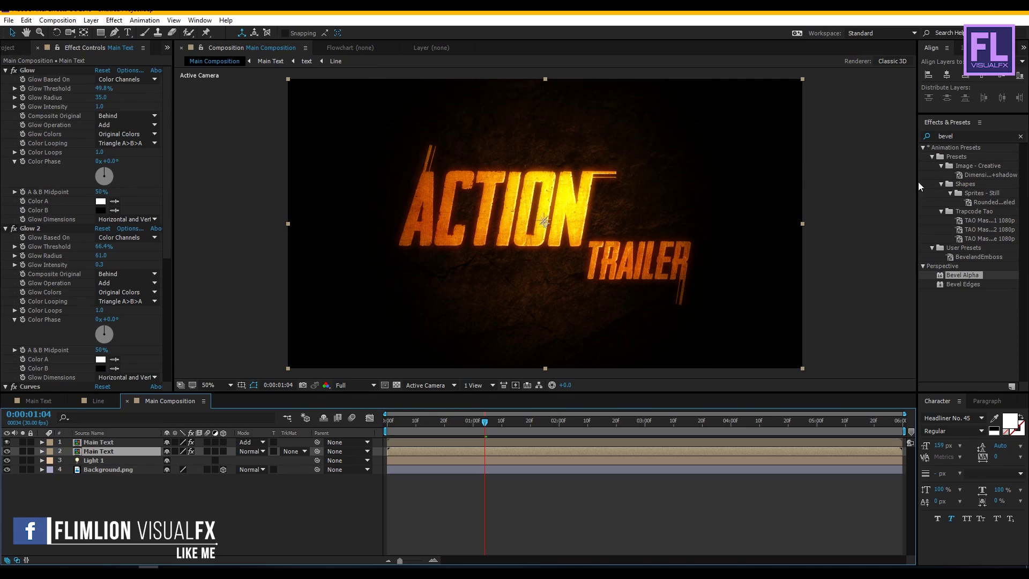
{"action": "left_click", "coordinate": [973, 135]}
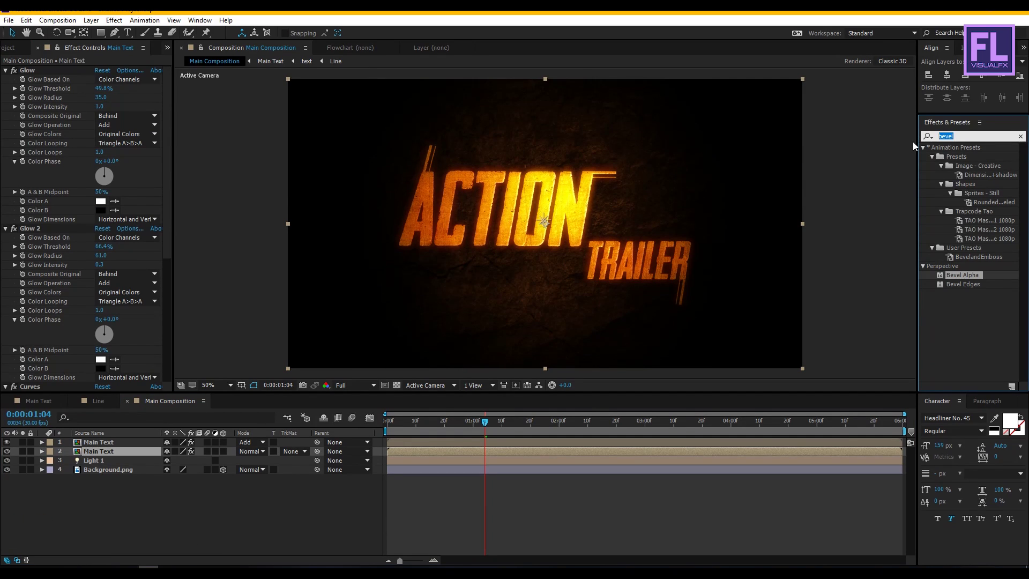
{"action": "type", "text": "drop"}
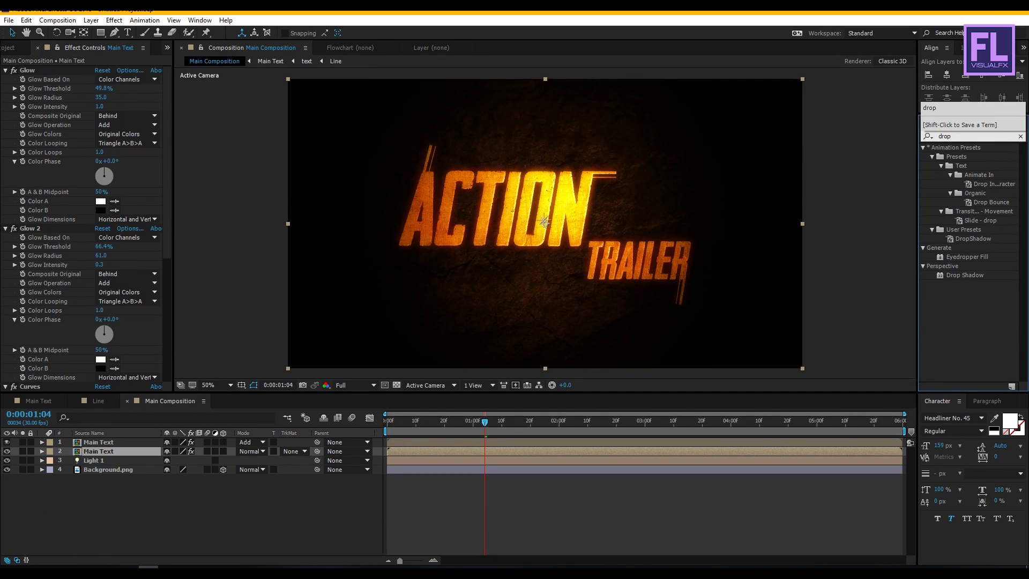
{"action": "left_click", "coordinate": [971, 275]}
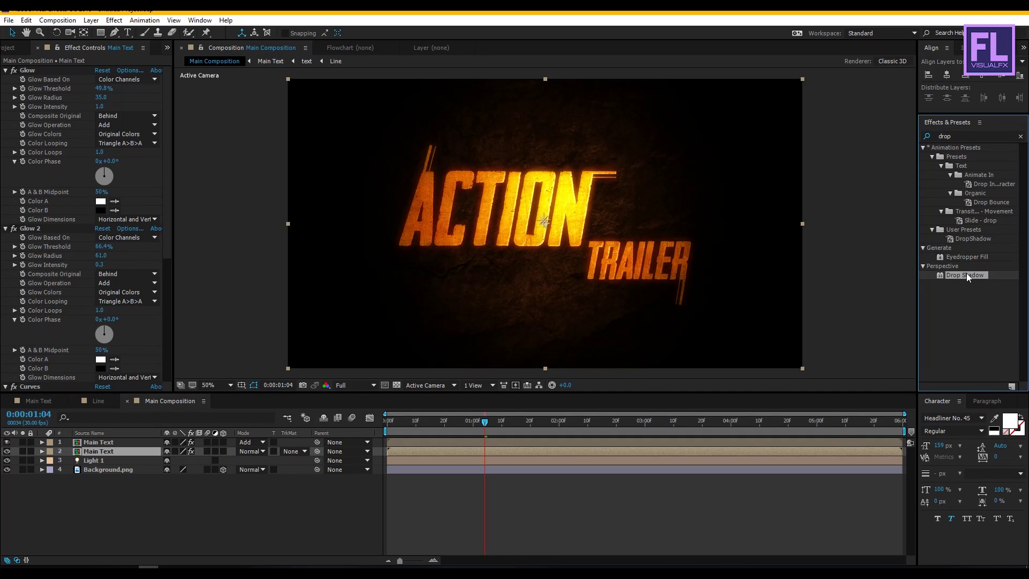
{"action": "left_click_drag", "start_coordinate": [968, 276], "coordinate": [121, 451]}
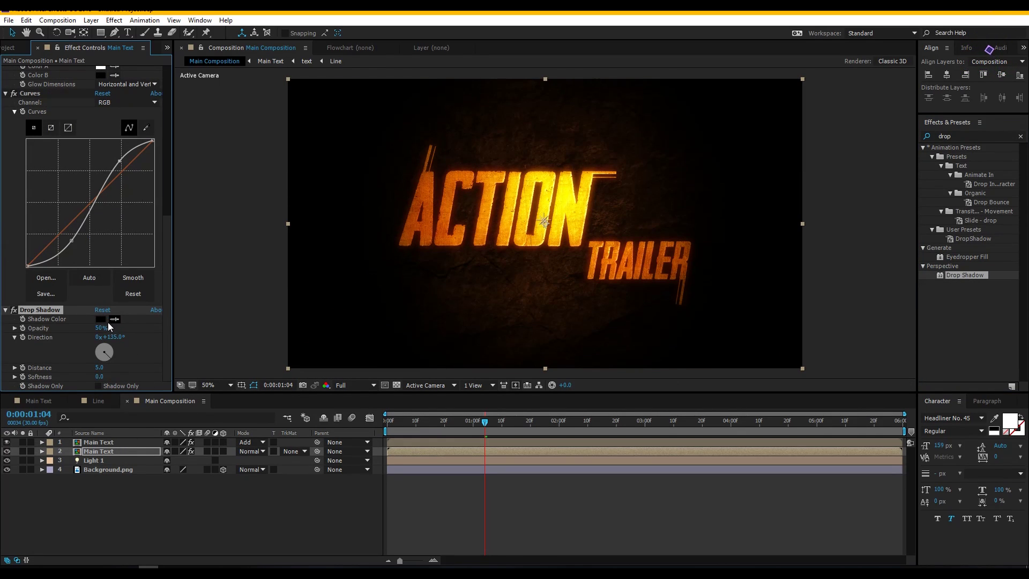
Set the Drop Shadow's opacity to 100%, its direction to 231° and its distance to 89.
{"action": "left_click_drag", "start_coordinate": [99, 328], "coordinate": [180, 320]}
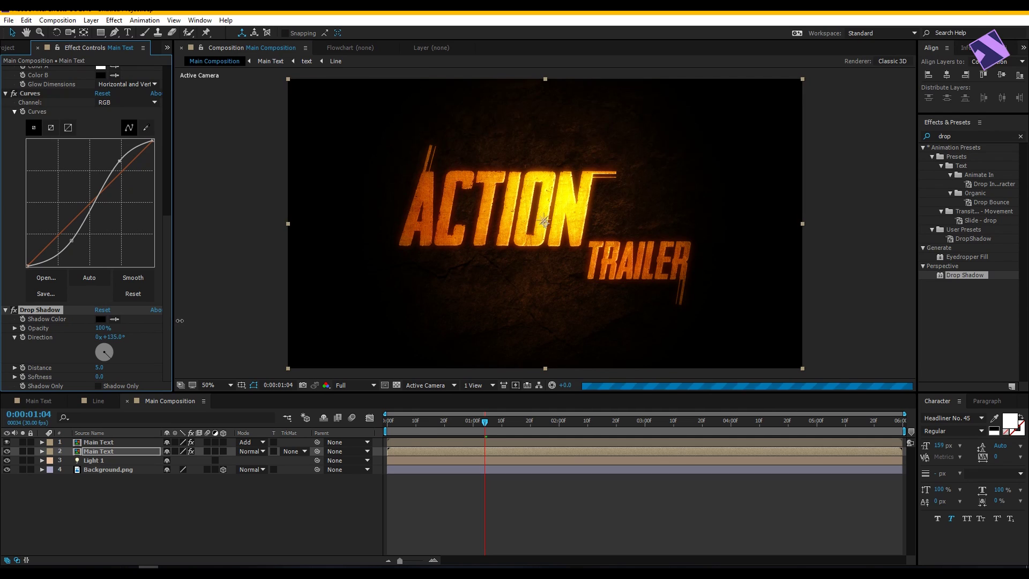
{"action": "key", "text": "period"}
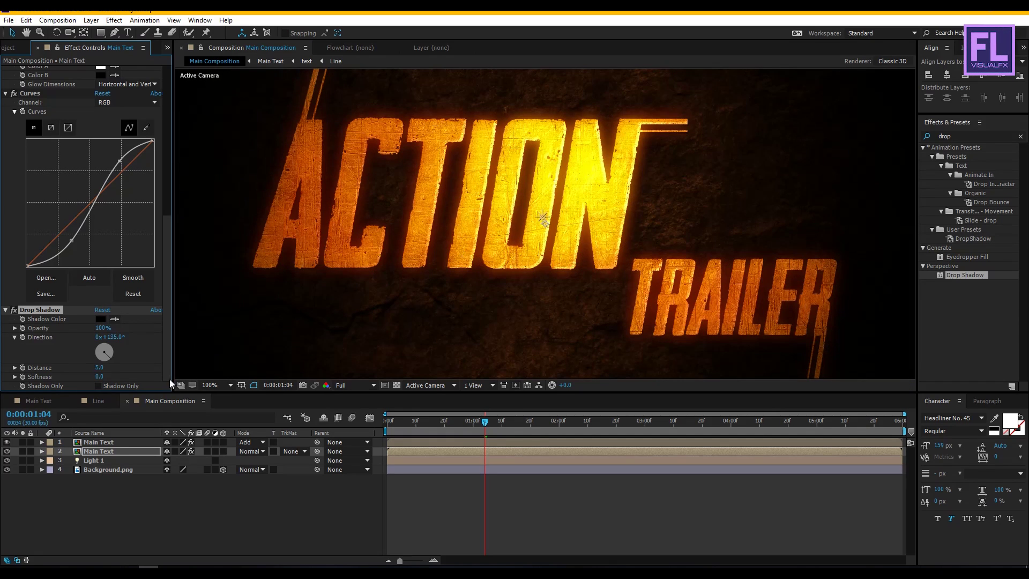
{"action": "mouse_move", "coordinate": [99, 366]}
{"action": "left_mouse_down"}
{"action": "mouse_move", "coordinate": [142, 359]}
{"action": "mouse_move", "coordinate": [93, 359]}
{"action": "mouse_move", "coordinate": [94, 369]}
{"action": "left_mouse_up"}
{"action": "scroll", "coordinate": [539, 265], "scroll_direction": "down", "scroll_amount": 2}
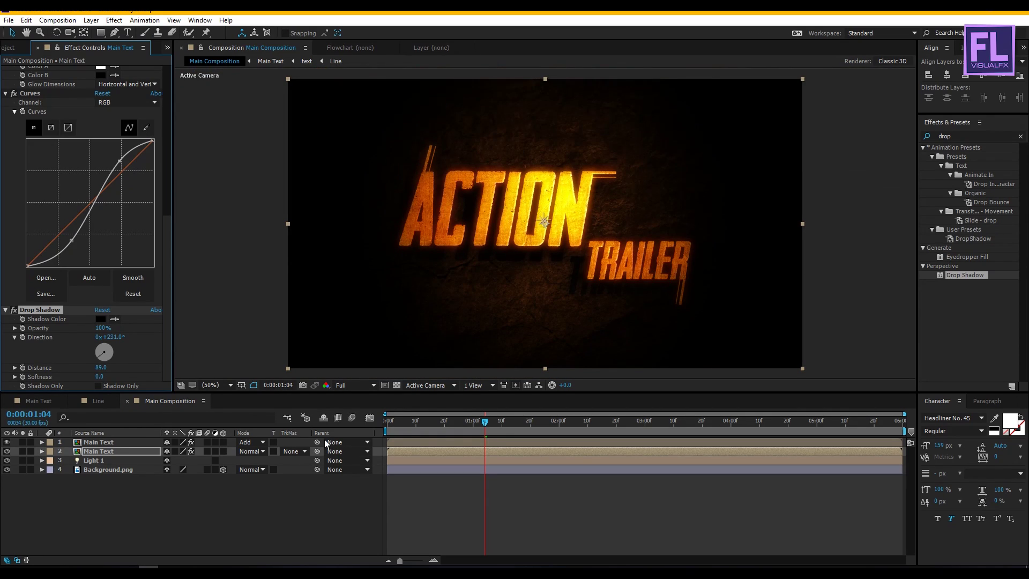
{"action": "left_click", "coordinate": [125, 507]}
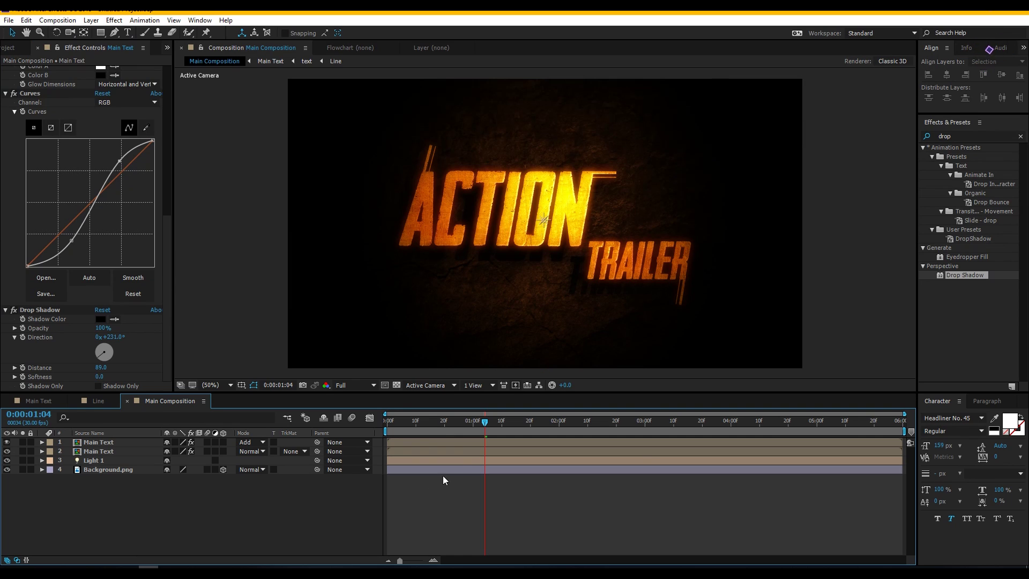
Preview the main composition's animation from the first frame, and move the current time to 0:00:01:02.
{"action": "left_click_drag", "start_coordinate": [485, 426], "coordinate": [391, 426]}
{"action": "key", "text": "space"}
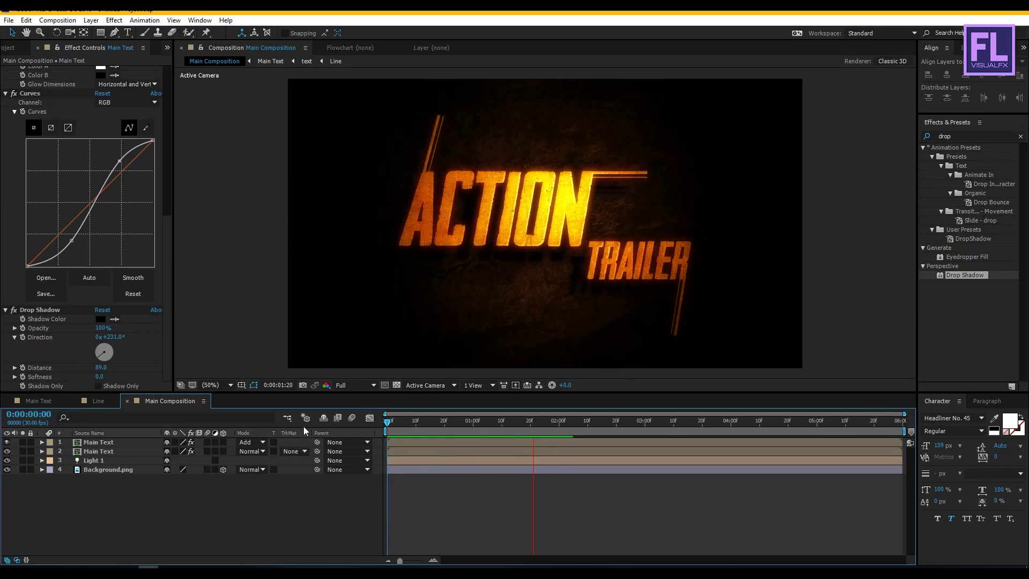
{"action": "left_click", "coordinate": [438, 424]}
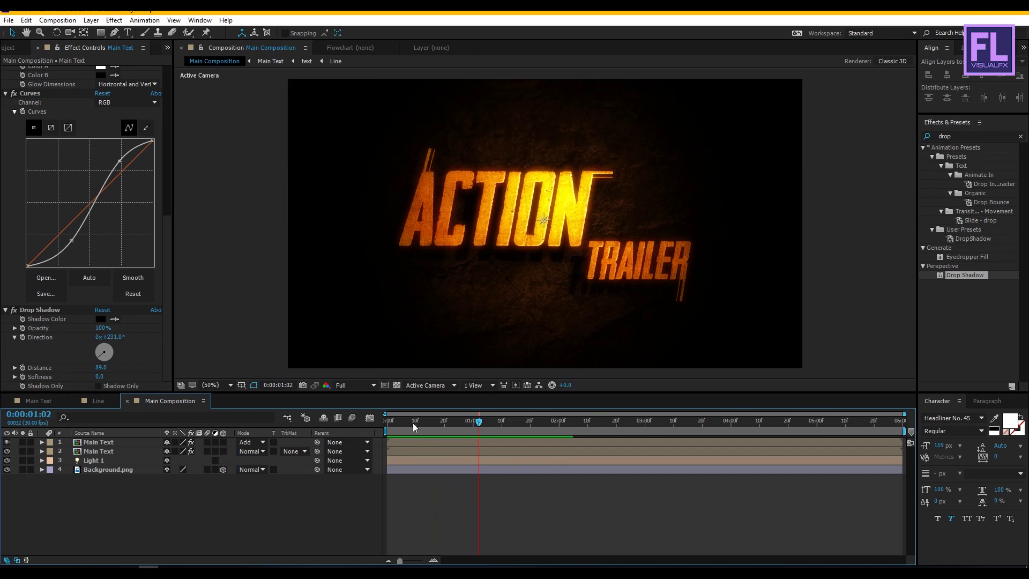
Add the lens flare.mp4 footage to the main composition as the top layer.
{"action": "left_click", "coordinate": [11, 48]}
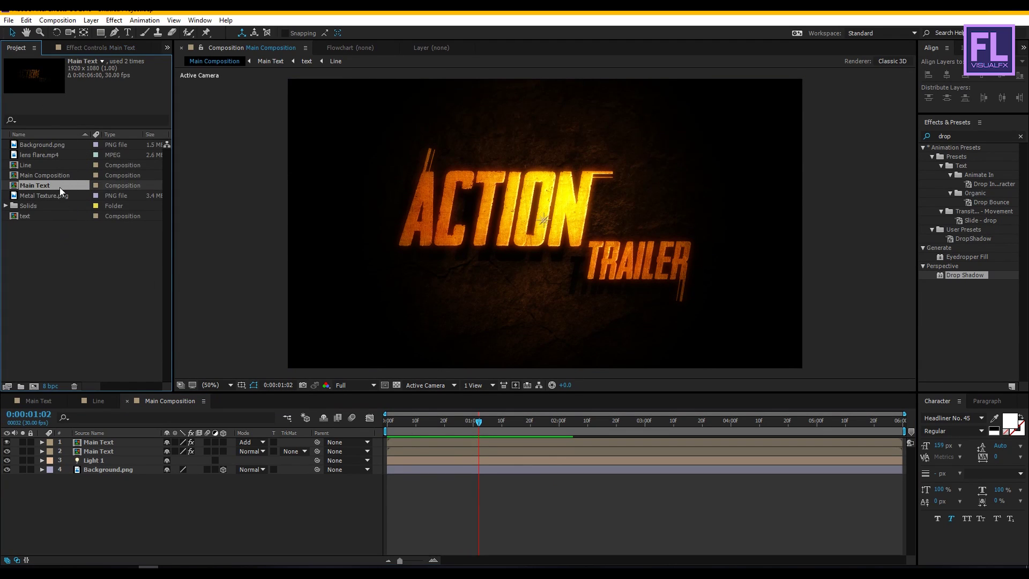
{"action": "left_click", "coordinate": [38, 154]}
{"action": "left_click_drag", "start_coordinate": [41, 155], "coordinate": [114, 441]}
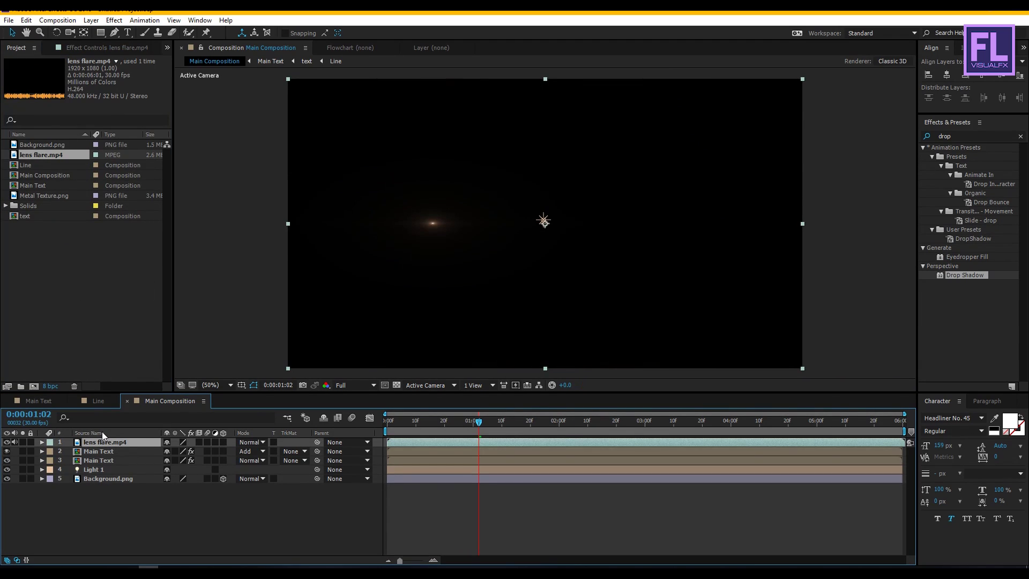
Set the lens flare layer's blending mode to Add and move the flare down to the lower edge of the ACTION text.
{"action": "left_click", "coordinate": [246, 442]}
{"action": "left_click", "coordinate": [290, 209]}
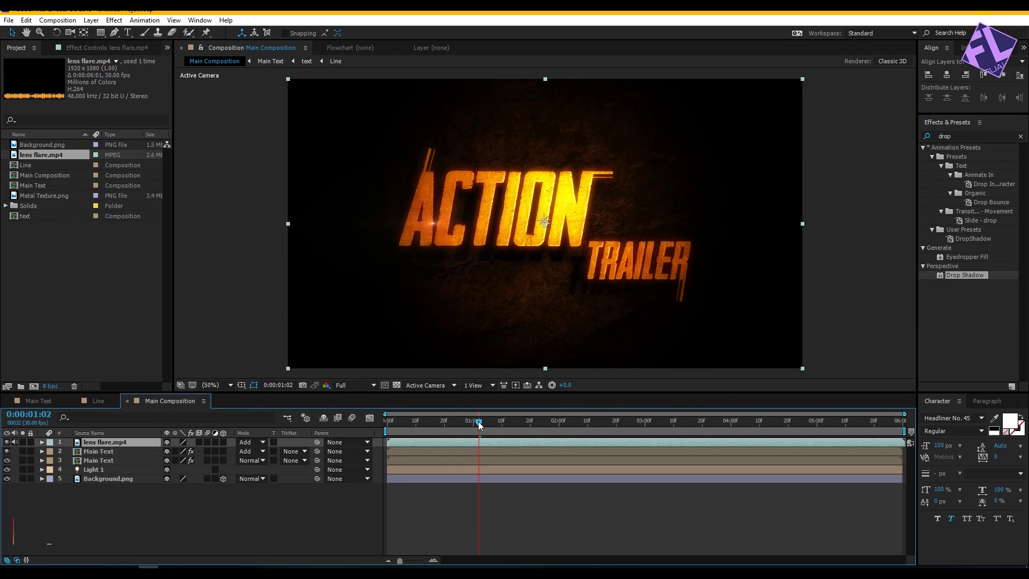
{"action": "key", "text": "space"}
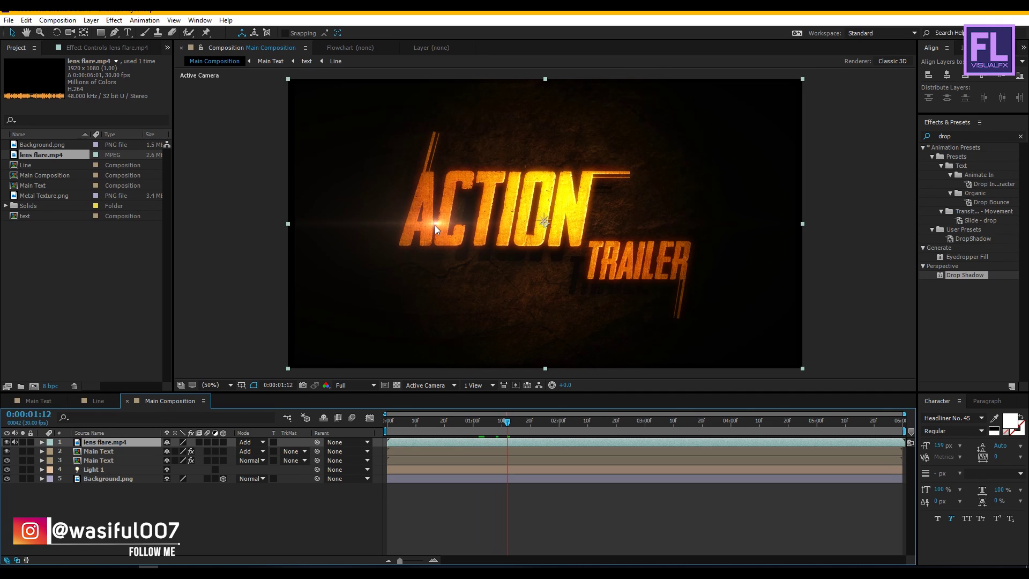
{"action": "left_click_drag", "start_coordinate": [435, 225], "coordinate": [436, 248]}
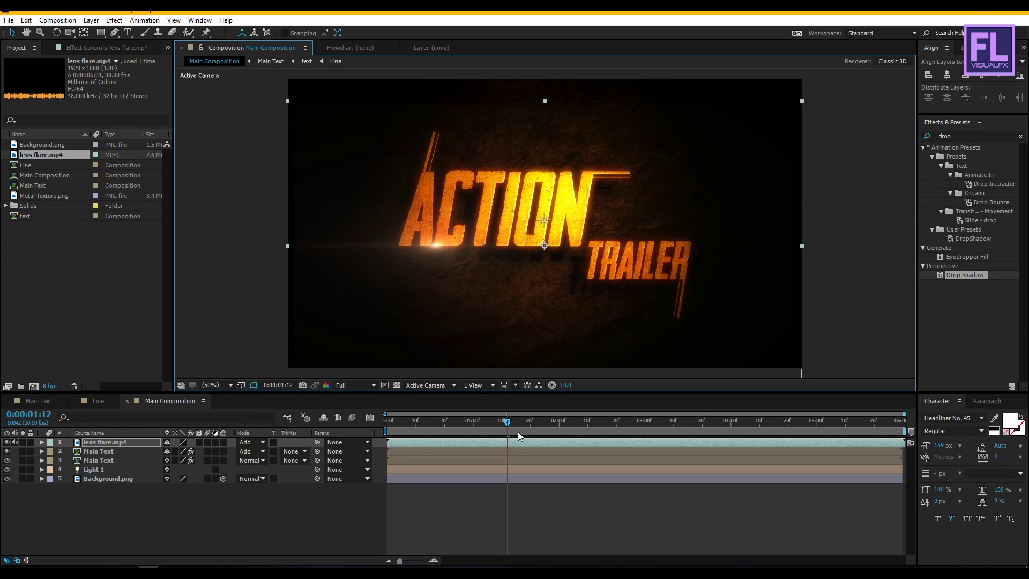
Move the current time to 0:00:02:14 and change the lens flare layer's blending mode to Screen.
{"action": "mouse_move", "coordinate": [507, 424]}
{"action": "left_mouse_down"}
{"action": "mouse_move", "coordinate": [443, 425]}
{"action": "mouse_move", "coordinate": [598, 423]}
{"action": "left_mouse_up"}
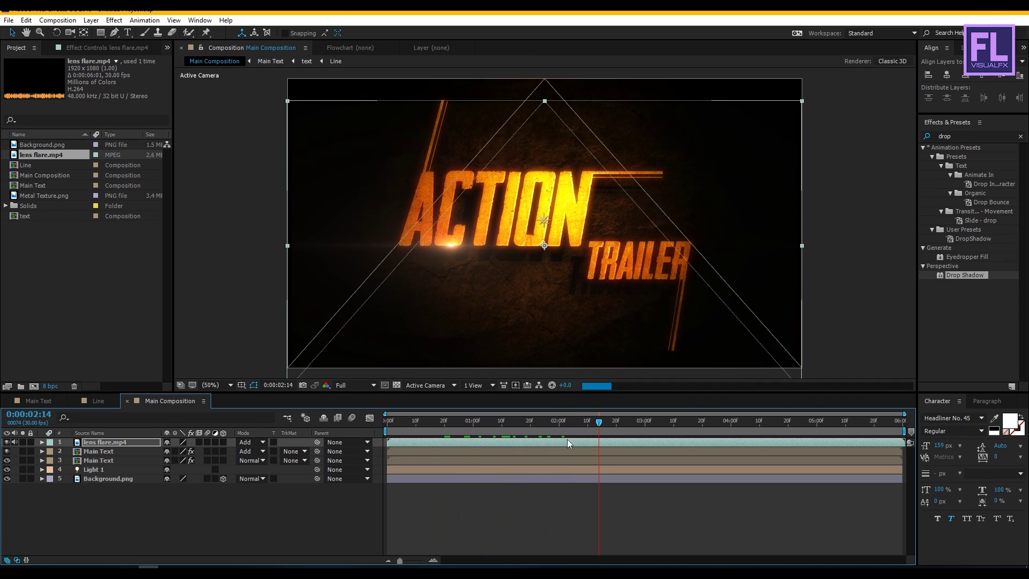
{"action": "left_click", "coordinate": [251, 442]}
{"action": "left_click", "coordinate": [294, 236]}
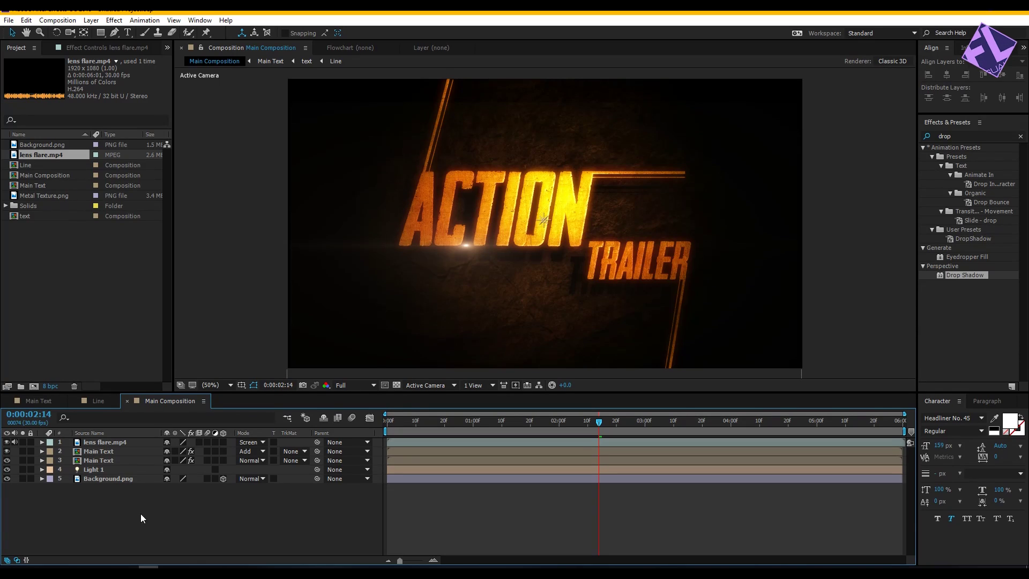
Create a black 1920 × 1080 px solid as the top layer of the main composition.
{"action": "right_click", "coordinate": [114, 517]}
{"action": "mouse_move", "coordinate": [148, 413]}
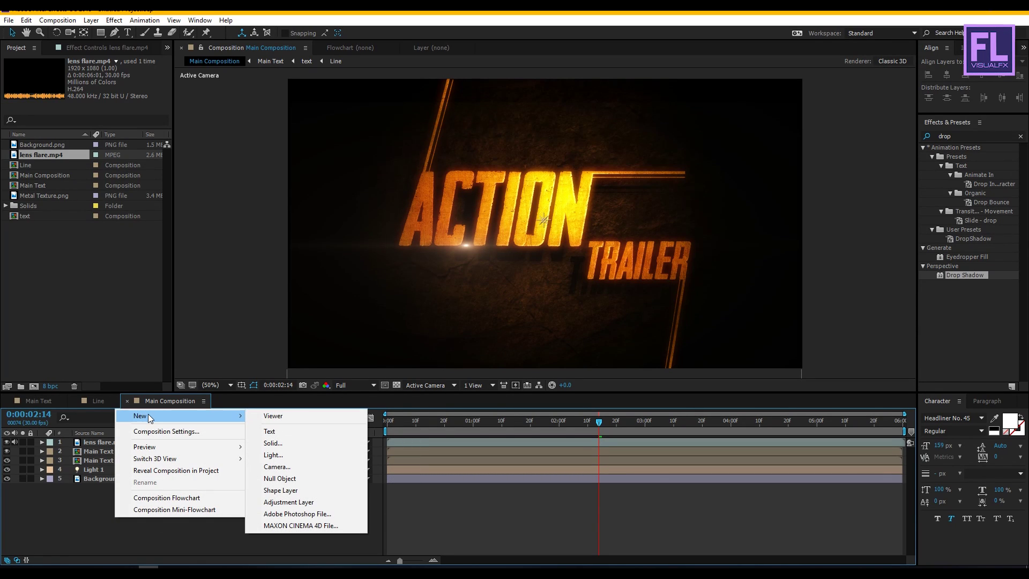
{"action": "left_click", "coordinate": [291, 442]}
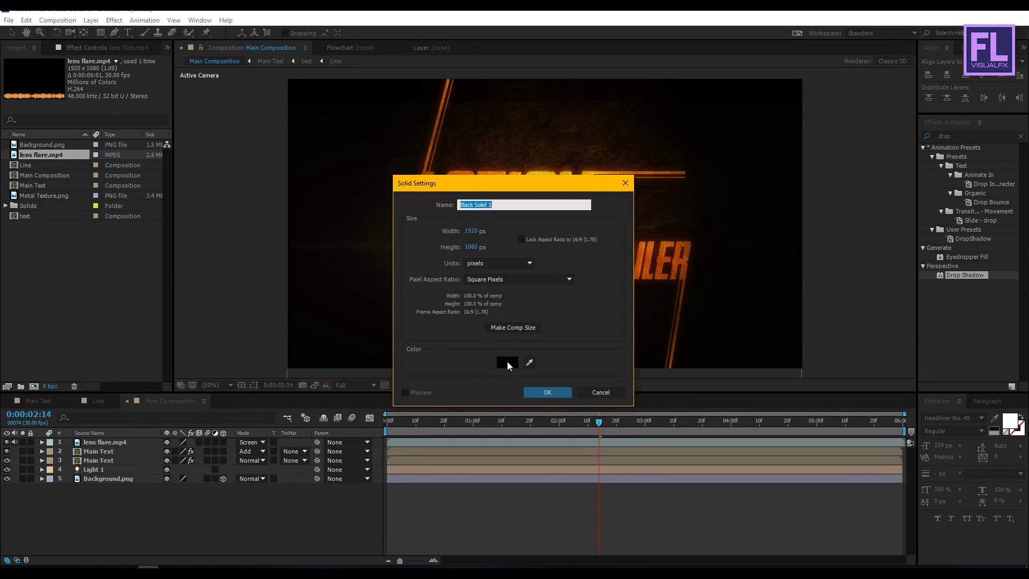
{"action": "left_click", "coordinate": [507, 361]}
{"action": "left_click", "coordinate": [343, 133]}
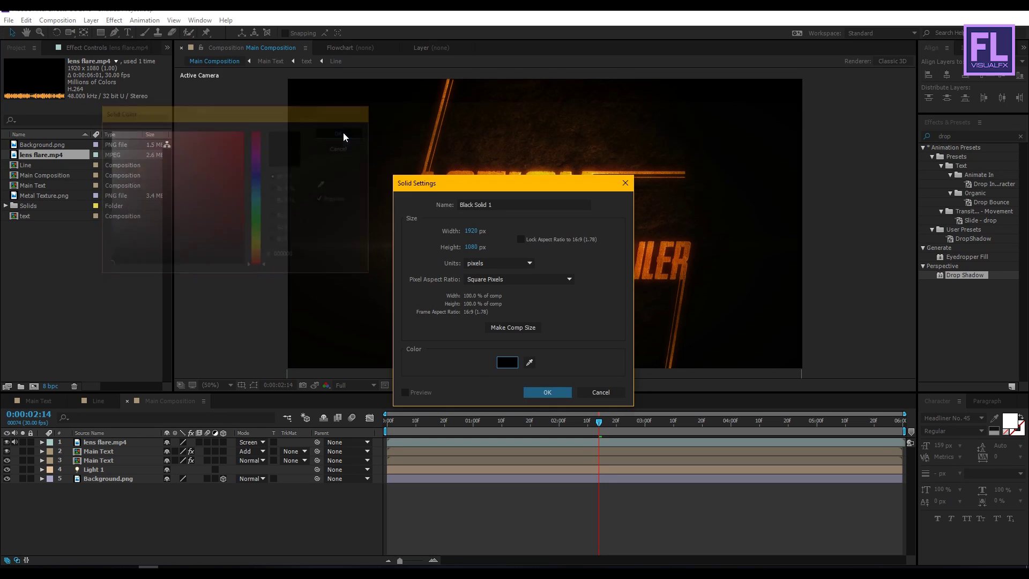
{"action": "left_click", "coordinate": [547, 392]}
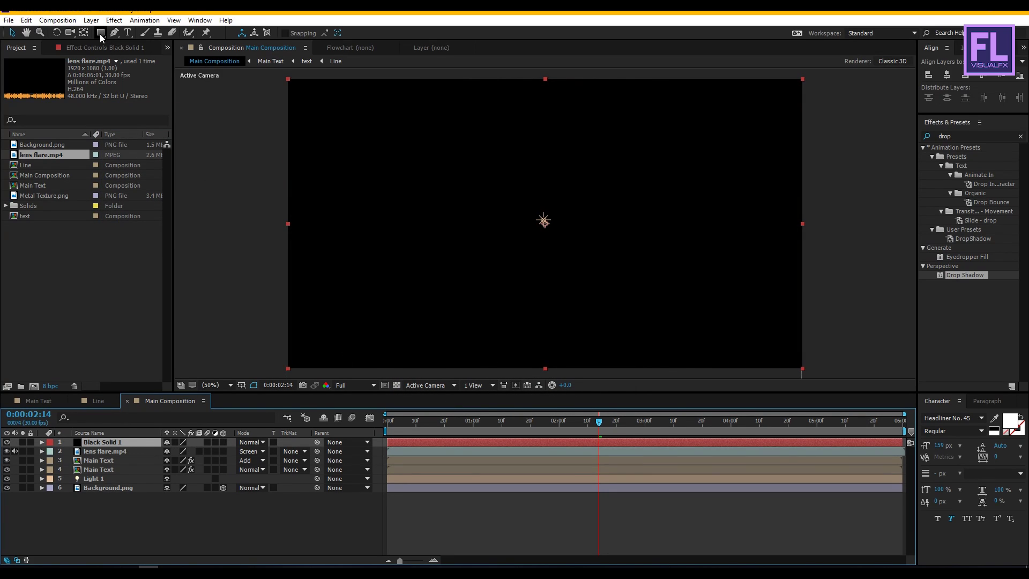
Add a full-frame elliptical mask to the black solid and set its mask mode to Subtract.
{"action": "left_click_drag", "start_coordinate": [100, 32], "coordinate": [131, 57]}
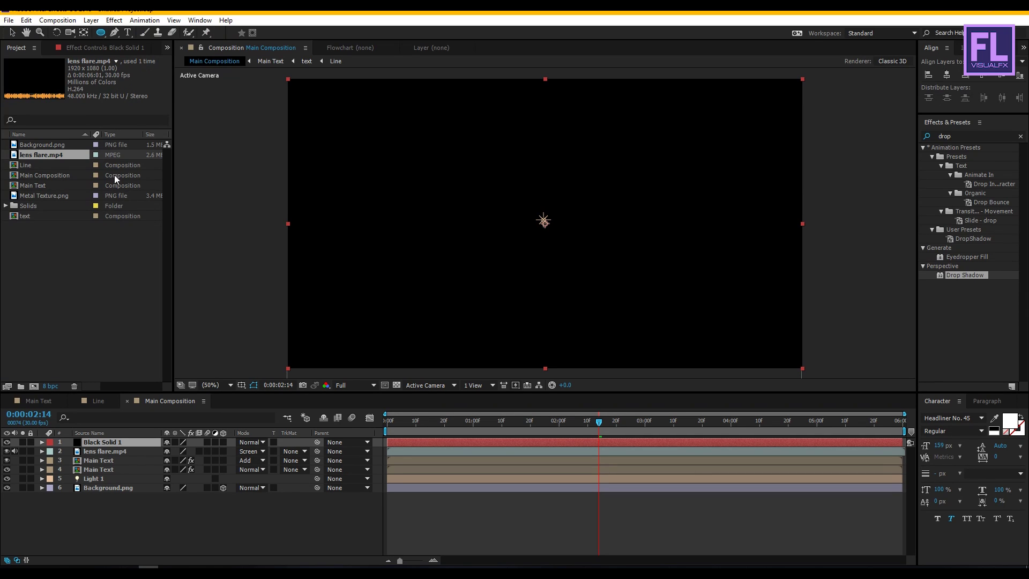
{"action": "double_click", "coordinate": [100, 34]}
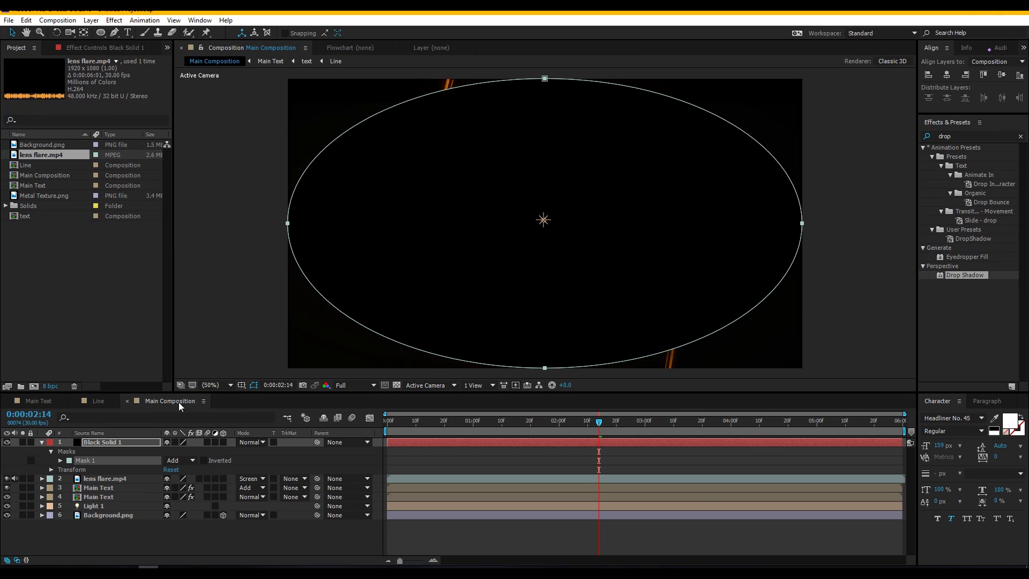
{"action": "left_click", "coordinate": [190, 461]}
{"action": "left_click", "coordinate": [200, 496]}
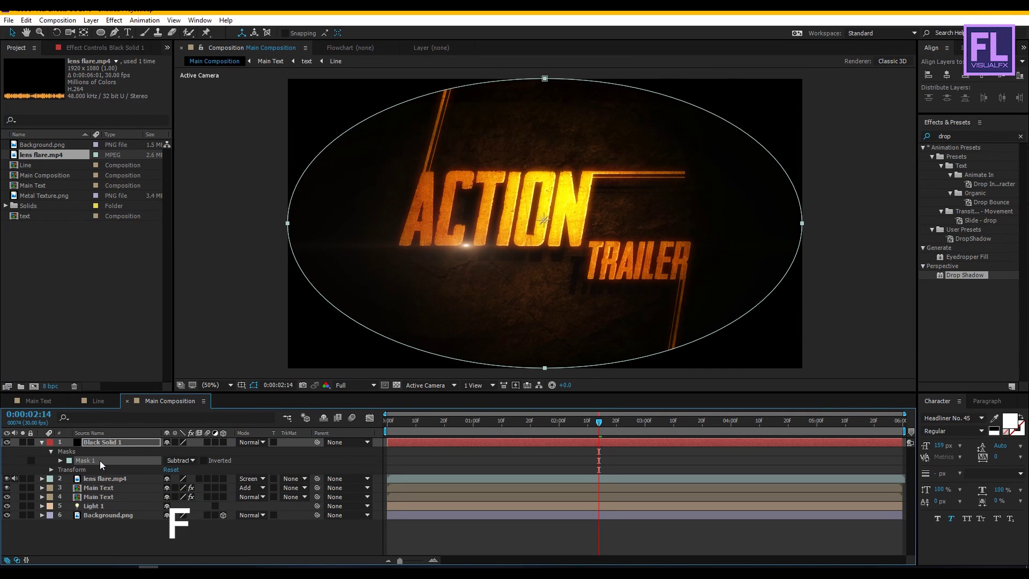
Set the black solid's mask feather to 423 pixels, then collapse and deselect the layer.
{"action": "key", "text": "f"}
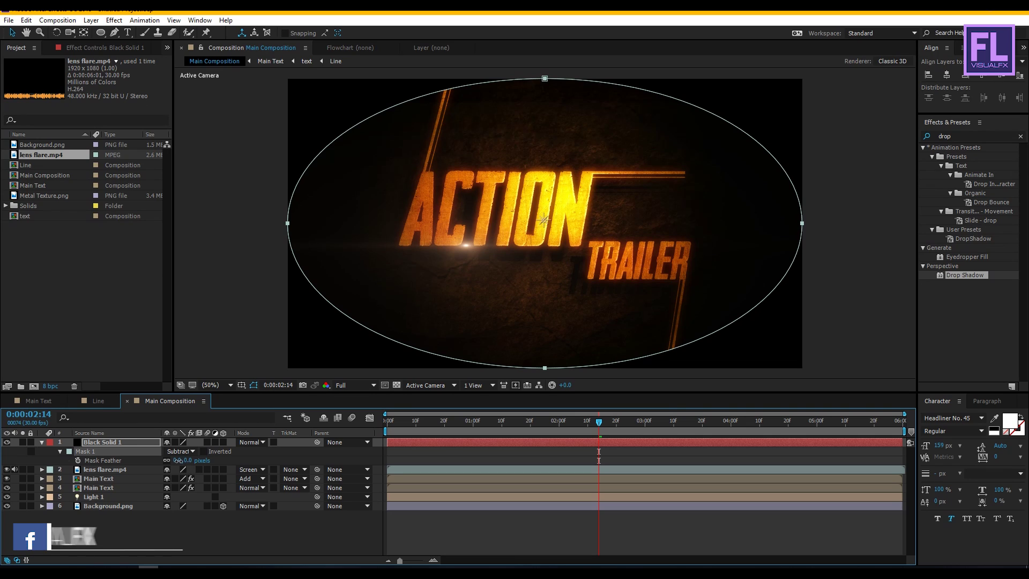
{"action": "left_click_drag", "start_coordinate": [294, 461], "coordinate": [401, 461]}
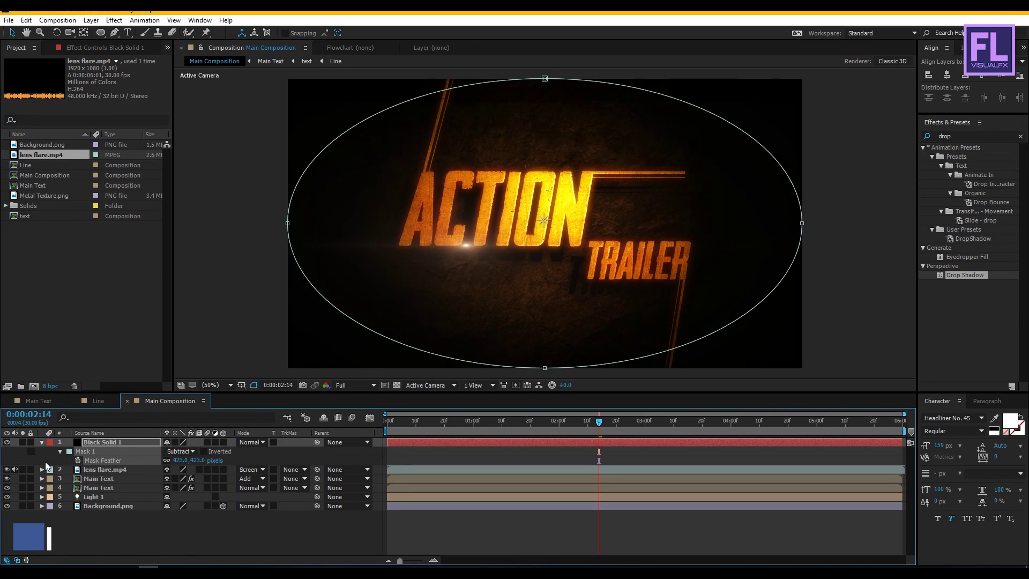
{"action": "left_click", "coordinate": [43, 441]}
{"action": "left_click", "coordinate": [117, 503]}
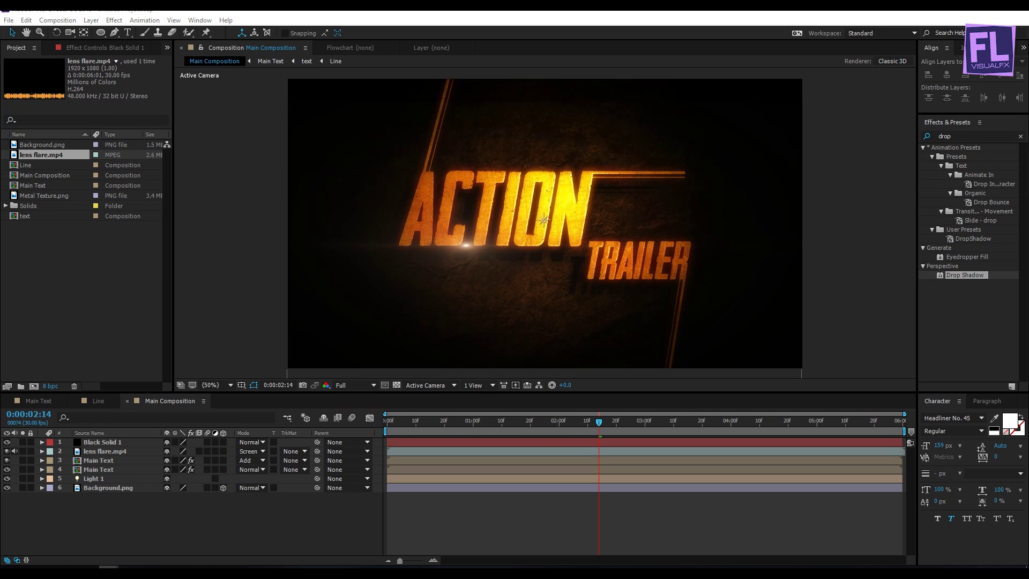
Import the footagecrate-dust-rising-swirl-closeup-front-2 clip from the Dust Footage folder and place it directly below the black solid in the main composition.
{"action": "key", "text": "alt+Tab"}
{"action": "left_click_drag", "start_coordinate": [889, 117], "coordinate": [586, 93]}
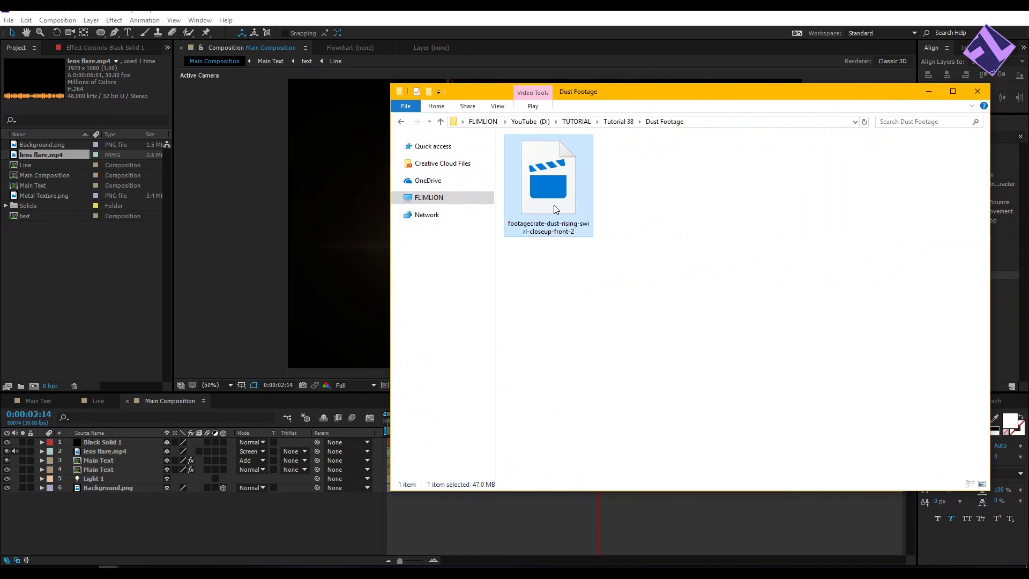
{"action": "left_click_drag", "start_coordinate": [554, 204], "coordinate": [66, 257]}
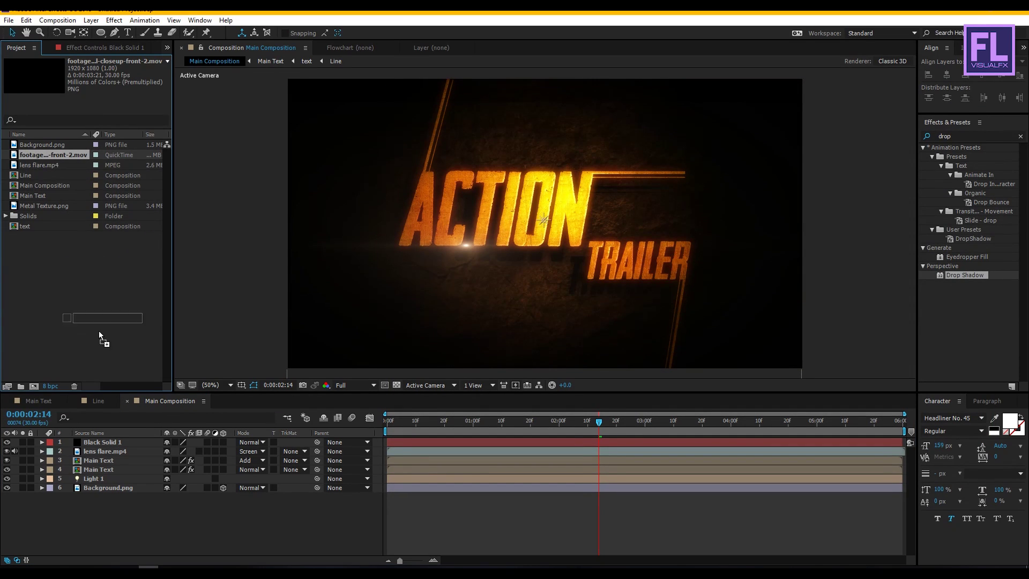
{"action": "left_click_drag", "start_coordinate": [104, 434], "coordinate": [104, 445]}
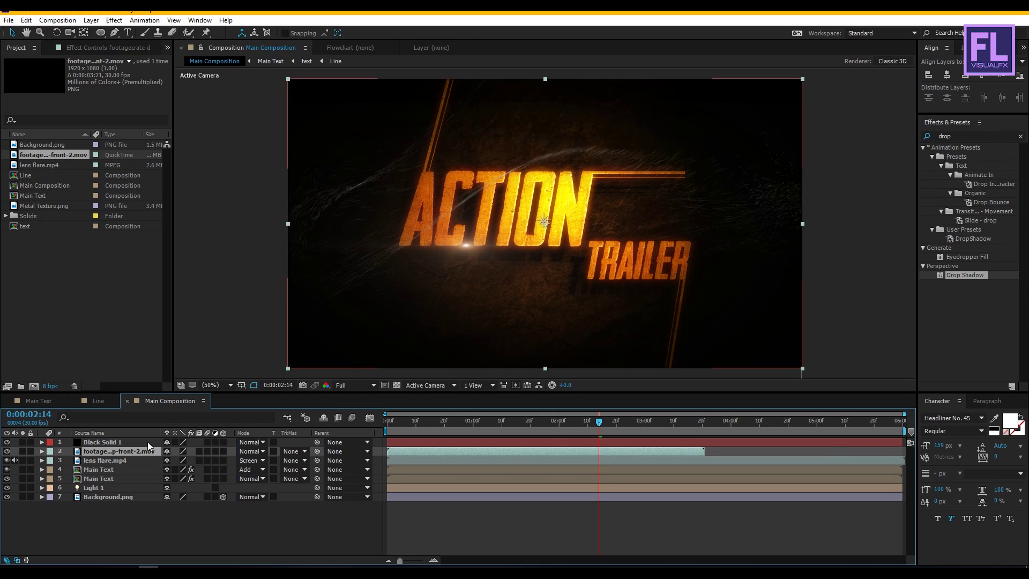
Move the current time to 0:00:01:25, then find the Curves effect and apply it to the dust footage layer.
{"action": "left_click_drag", "start_coordinate": [604, 432], "coordinate": [539, 426]}
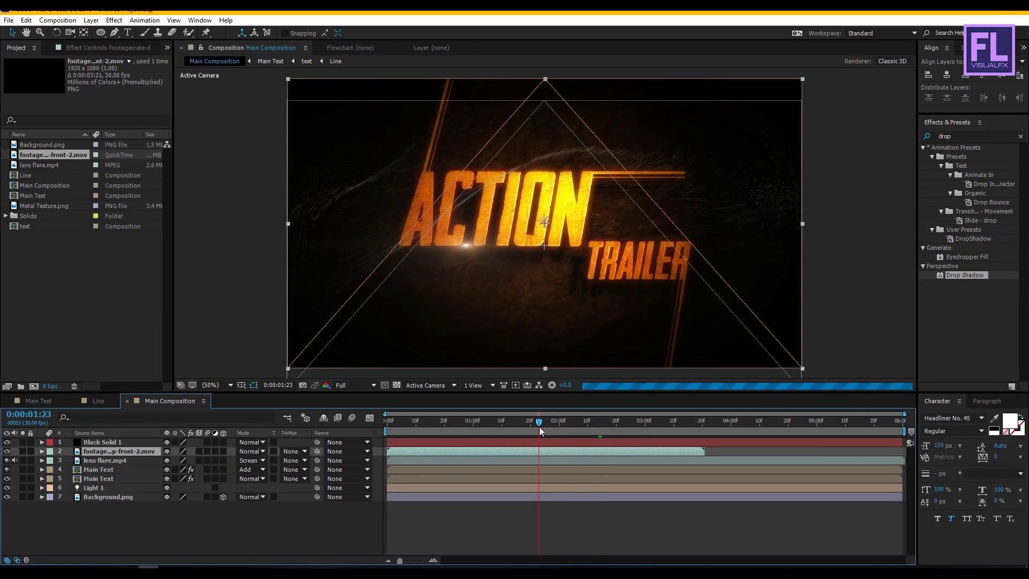
{"action": "left_click", "coordinate": [543, 427]}
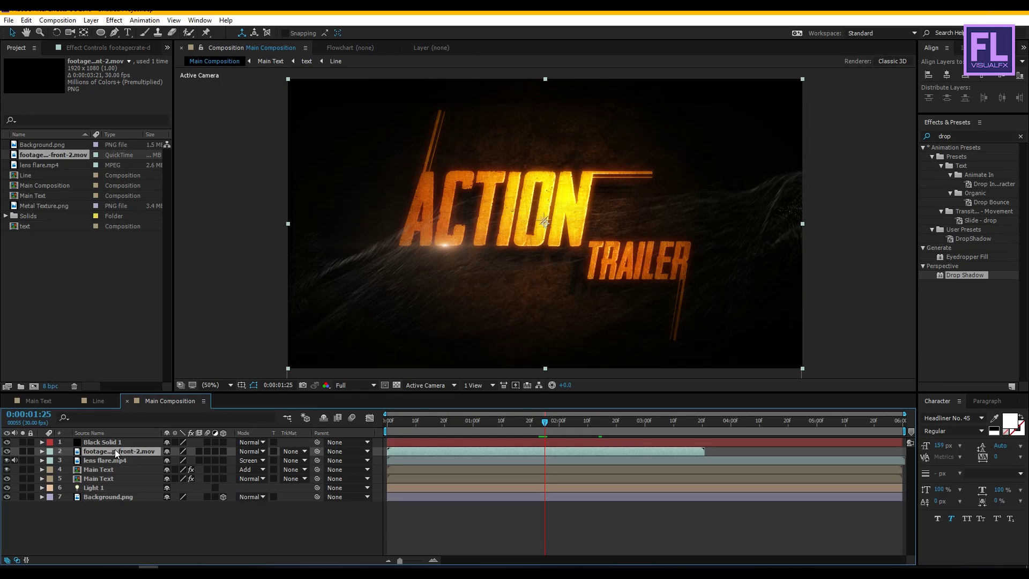
{"action": "double_click", "coordinate": [956, 137]}
{"action": "key", "text": "BackSpace"}
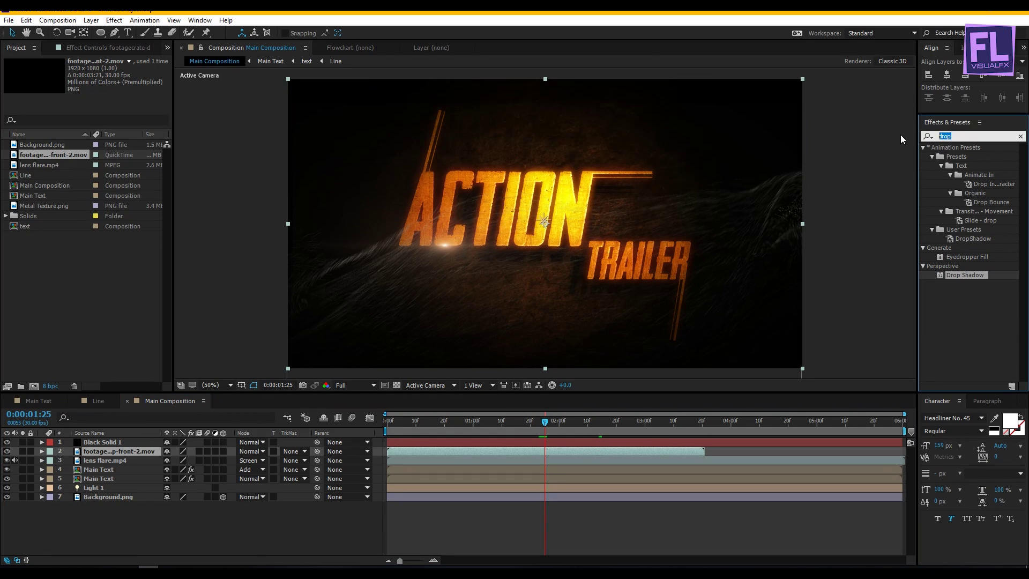
{"action": "type", "text": "curv"}
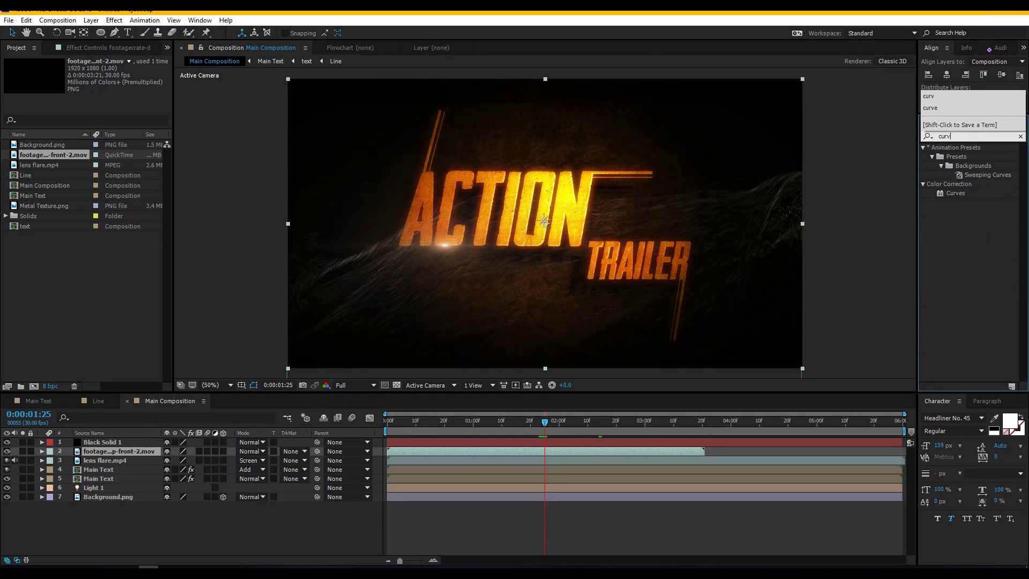
{"action": "left_click_drag", "start_coordinate": [956, 193], "coordinate": [130, 452]}
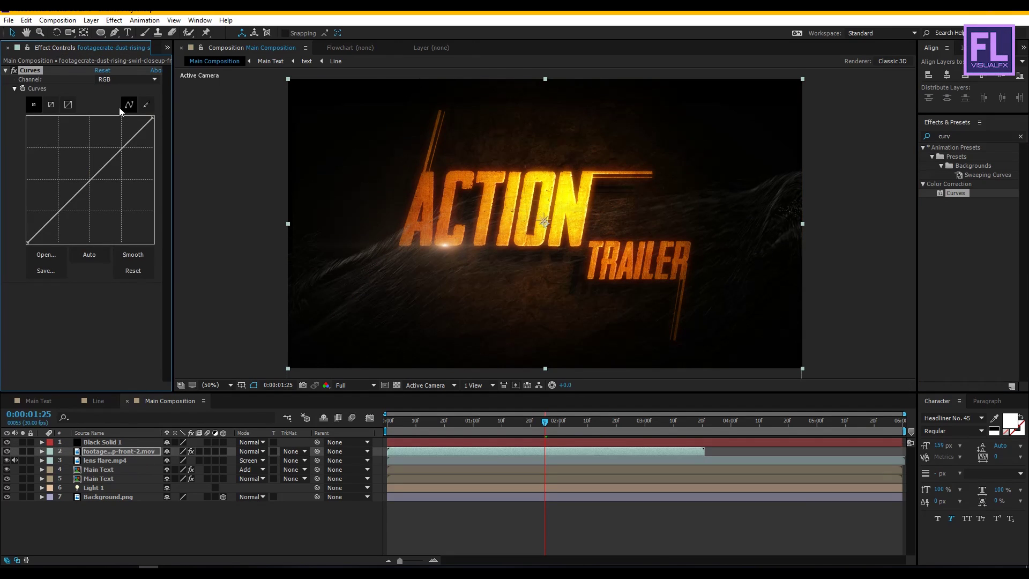
Warm the dust footage in Curves by lowering the RGB, green and blue curves and strongly raising red, and check it around 0:00:01:24.
{"action": "left_click_drag", "start_coordinate": [100, 172], "coordinate": [103, 166]}
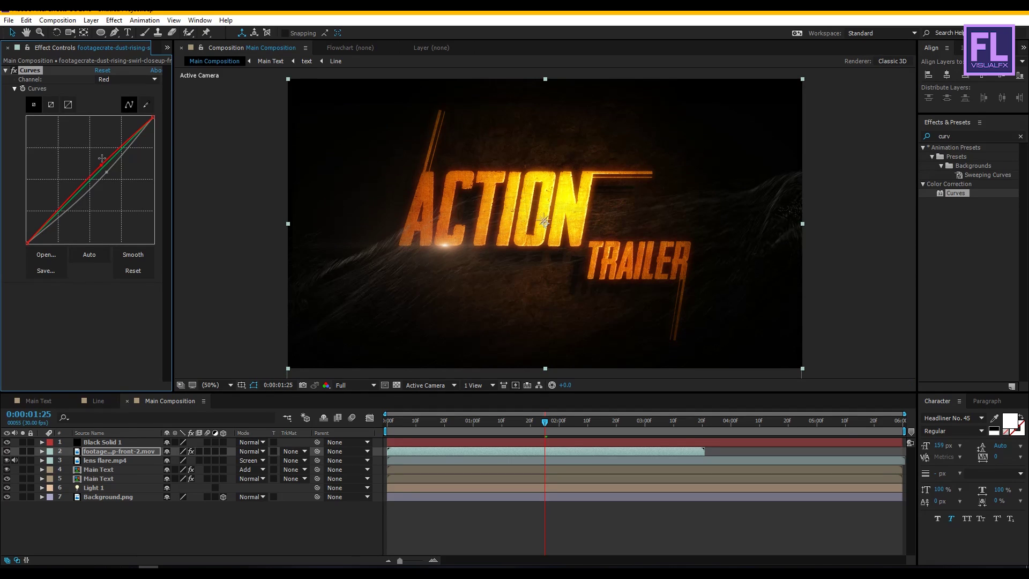
{"action": "left_click", "coordinate": [126, 80]}
{"action": "left_click", "coordinate": [118, 103]}
{"action": "mouse_move", "coordinate": [100, 171]}
{"action": "left_mouse_down"}
{"action": "mouse_move", "coordinate": [95, 150]}
{"action": "mouse_move", "coordinate": [112, 183]}
{"action": "left_mouse_up"}
{"action": "left_click", "coordinate": [126, 80]}
{"action": "left_click", "coordinate": [121, 114]}
{"action": "left_click", "coordinate": [126, 80]}
{"action": "left_click", "coordinate": [122, 126]}
{"action": "left_click", "coordinate": [126, 79]}
{"action": "left_click", "coordinate": [118, 103]}
{"action": "left_click_drag", "start_coordinate": [530, 421], "coordinate": [543, 424]}
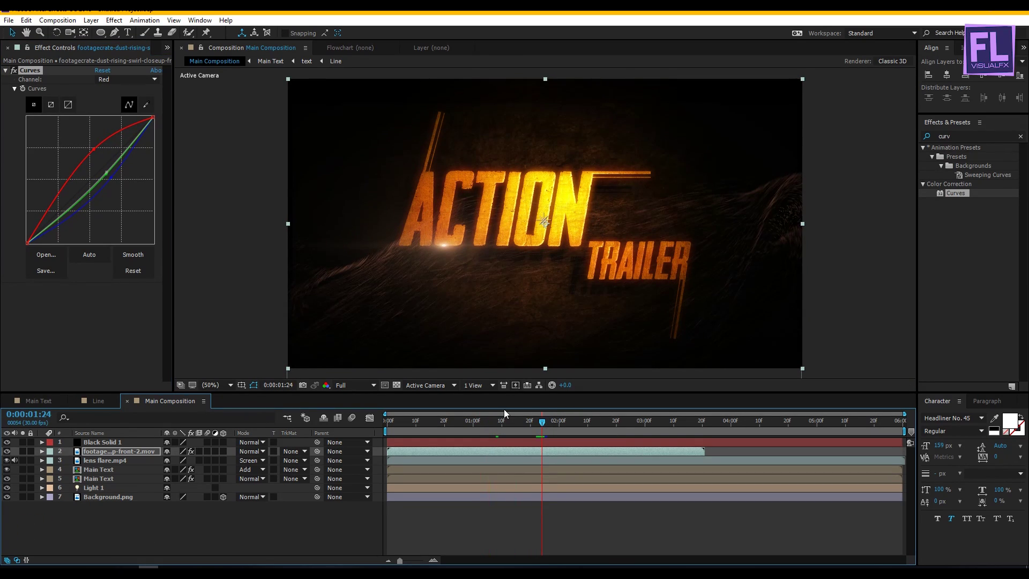
Find the Stylize Glow effect, apply it to the dust footage layer and set its Glow Radius to 90.
{"action": "key", "text": "ctrl+5"}
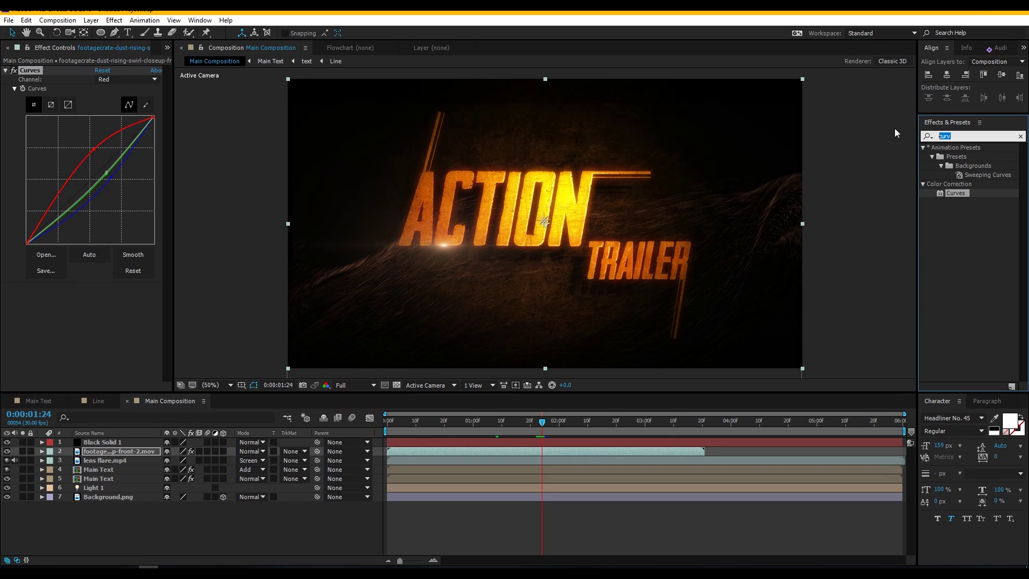
{"action": "type", "text": "glow"}
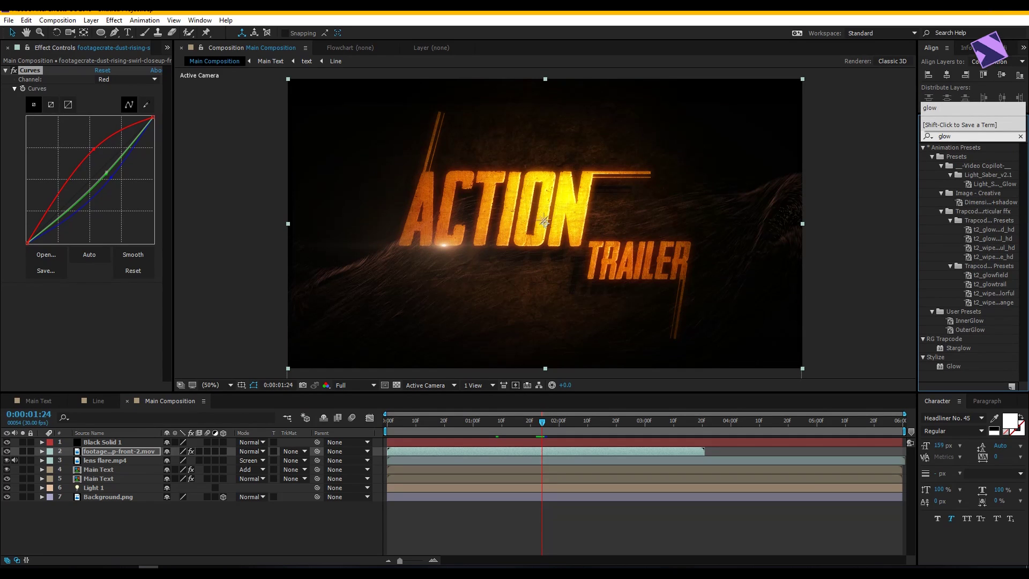
{"action": "left_click_drag", "start_coordinate": [953, 366], "coordinate": [121, 450]}
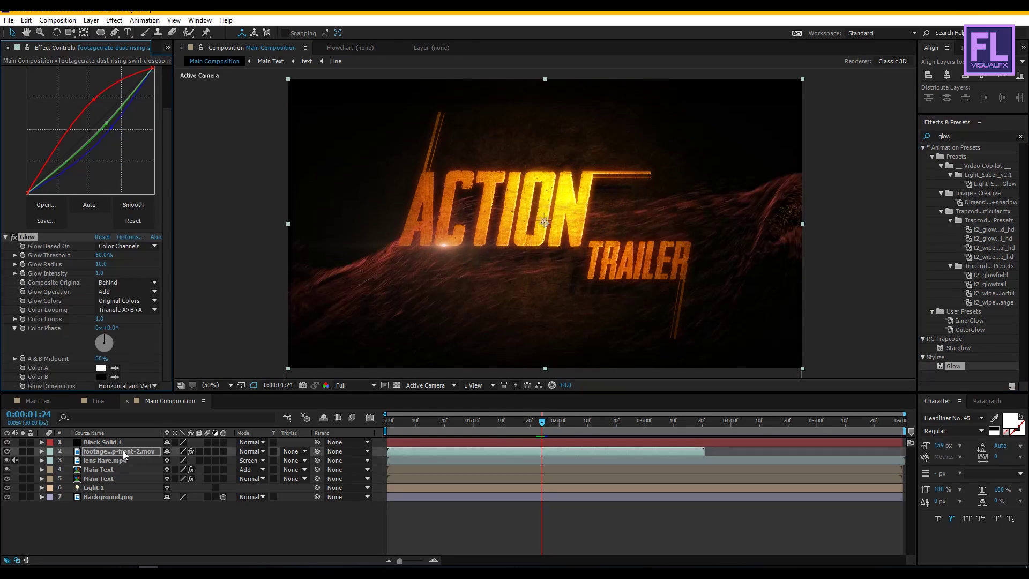
{"action": "left_click", "coordinate": [102, 255]}
{"action": "type", "text": "90"}
{"action": "key", "text": "Return"}
Create an adjustment layer at the top of the main composition.
{"action": "left_click", "coordinate": [134, 523]}
{"action": "right_click", "coordinate": [123, 525]}
{"action": "mouse_move", "coordinate": [172, 423]}
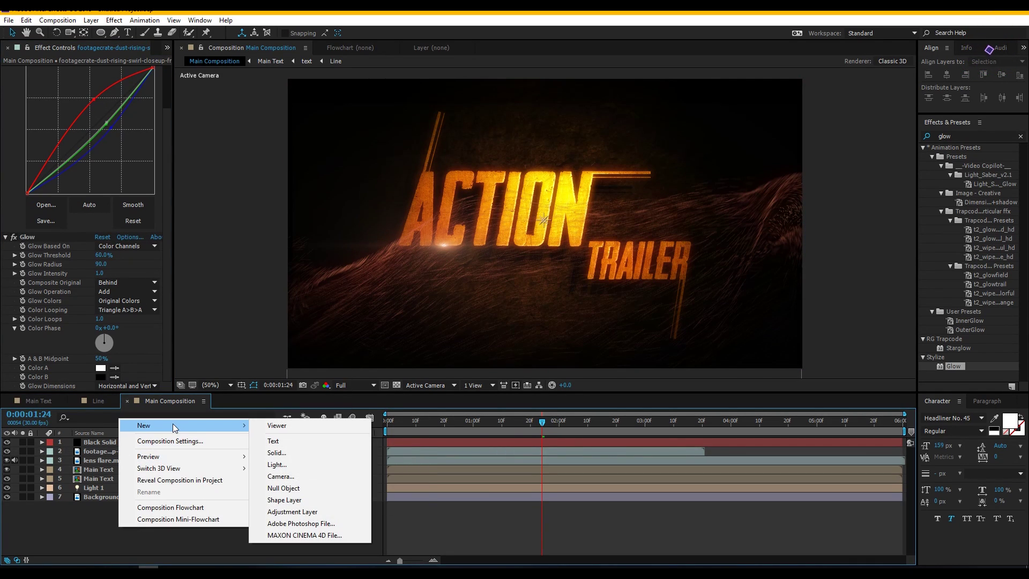
{"action": "left_click", "coordinate": [278, 511]}
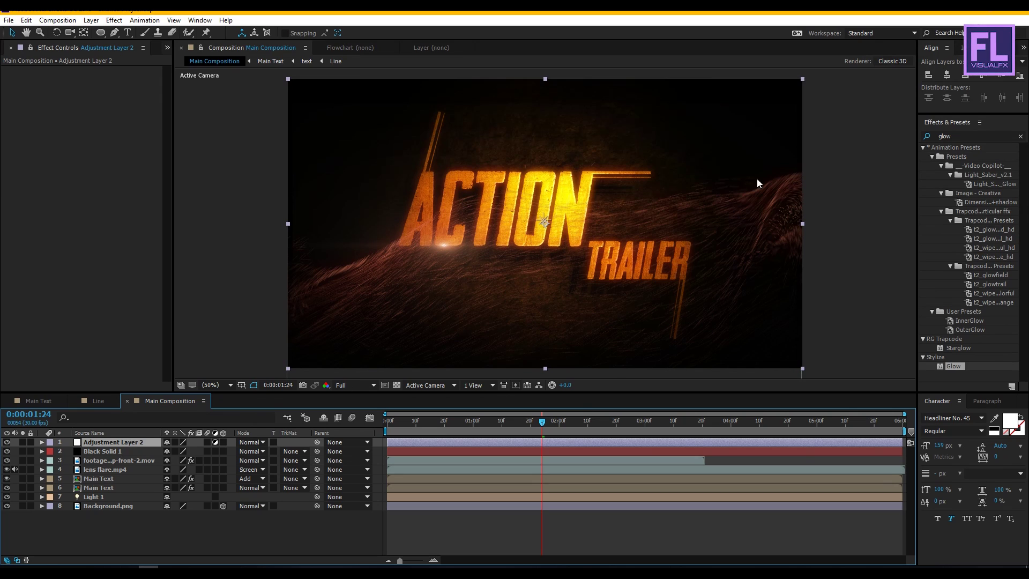
Find the Brightness & Contrast effect and apply it to the new adjustment layer.
{"action": "left_click", "coordinate": [1020, 136]}
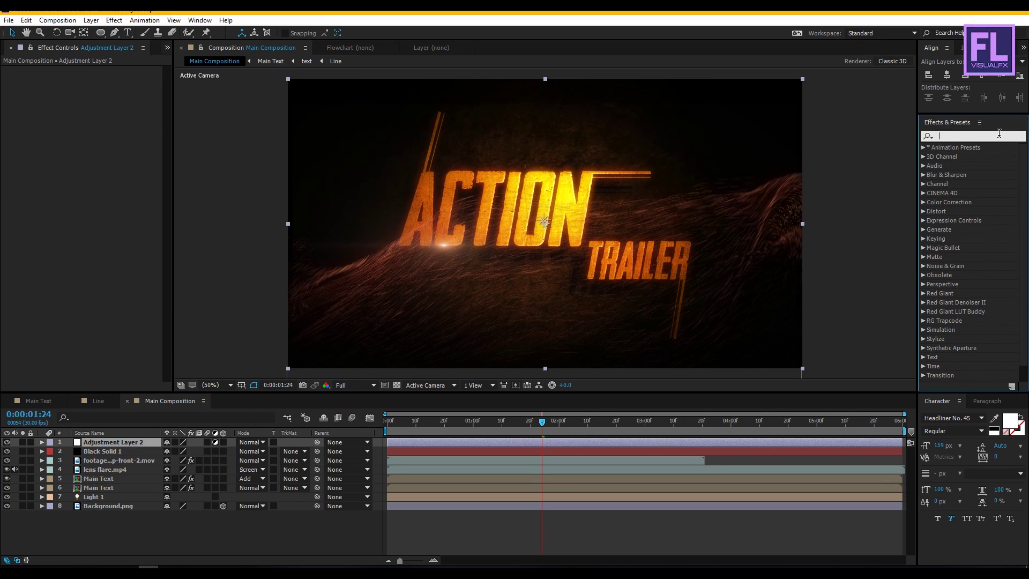
{"action": "type", "text": "brig"}
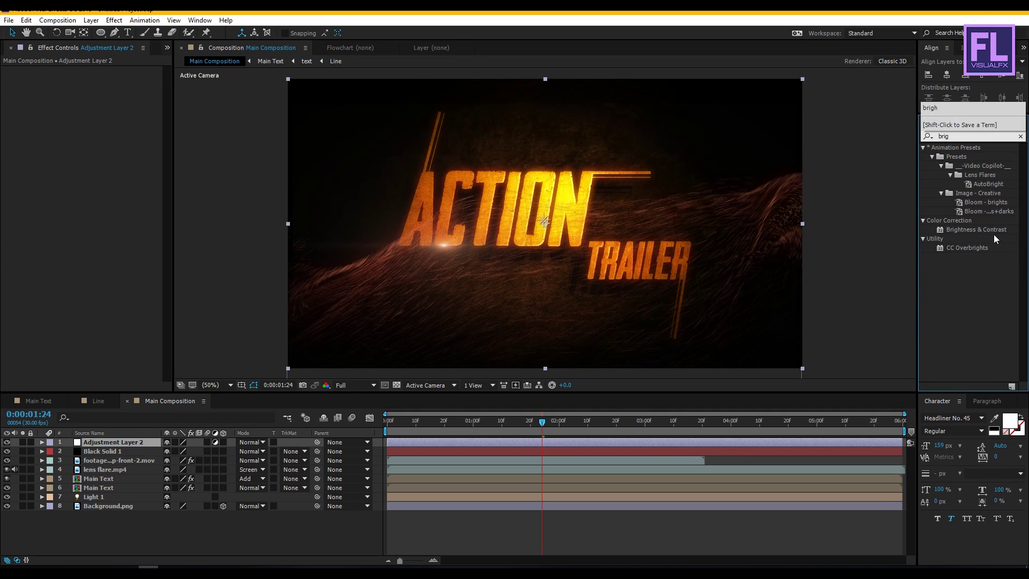
{"action": "left_click", "coordinate": [988, 230]}
{"action": "left_click_drag", "start_coordinate": [994, 229], "coordinate": [146, 441]}
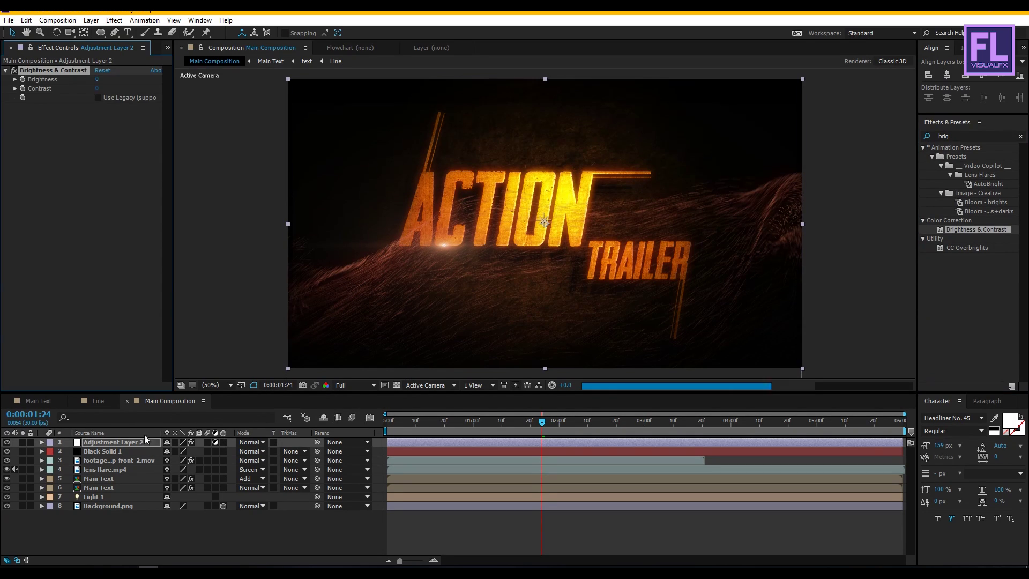
Set the adjustment layer's Brightness to 20.
{"action": "left_click", "coordinate": [97, 80]}
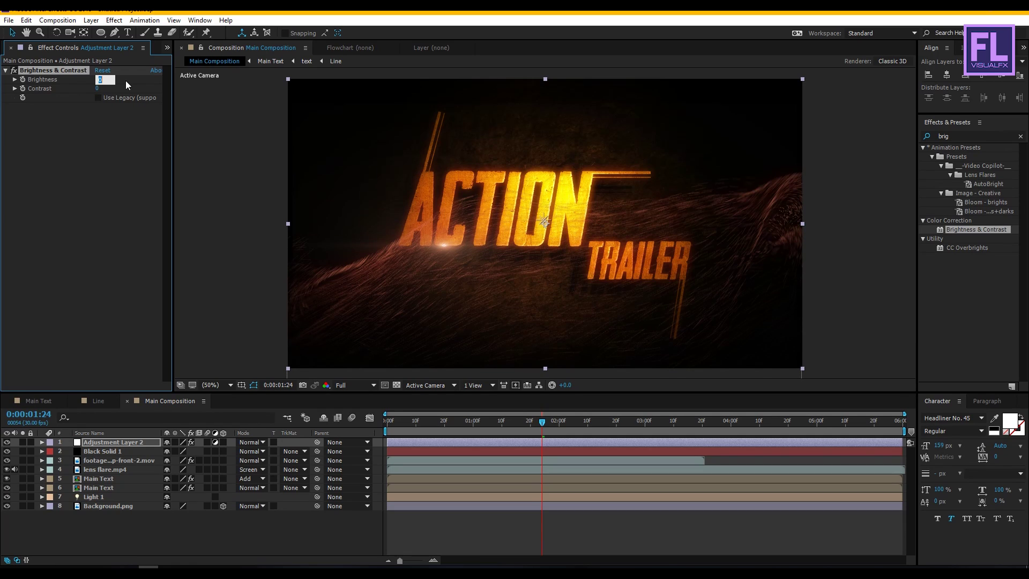
{"action": "type", "text": "2"}
{"action": "key", "text": "Tab"}
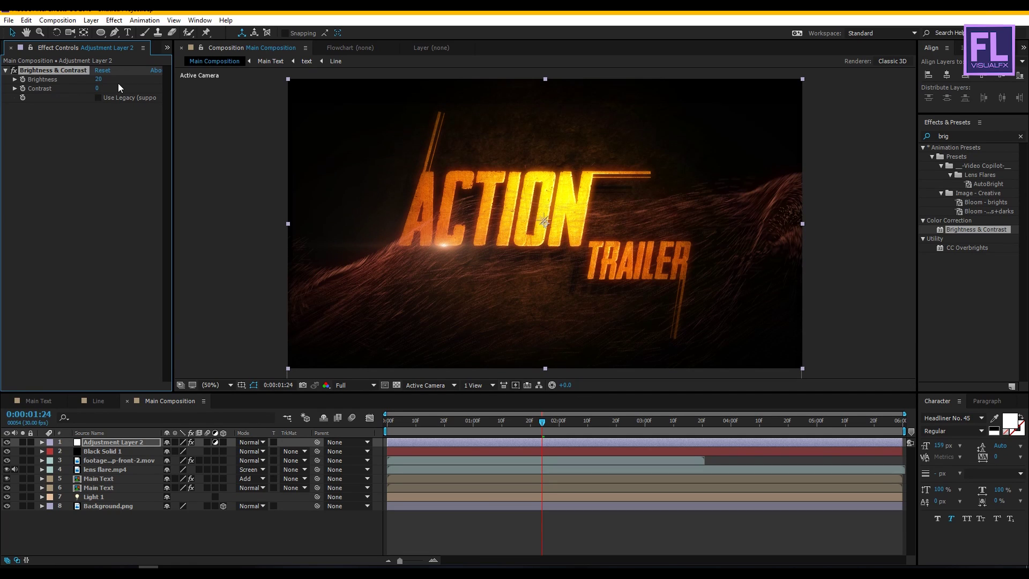
Set the adjustment layer's Contrast to 5 and add a Noise effect with Amount of Noise at 5%.
{"action": "type", "text": "5"}
{"action": "key", "text": "Return"}
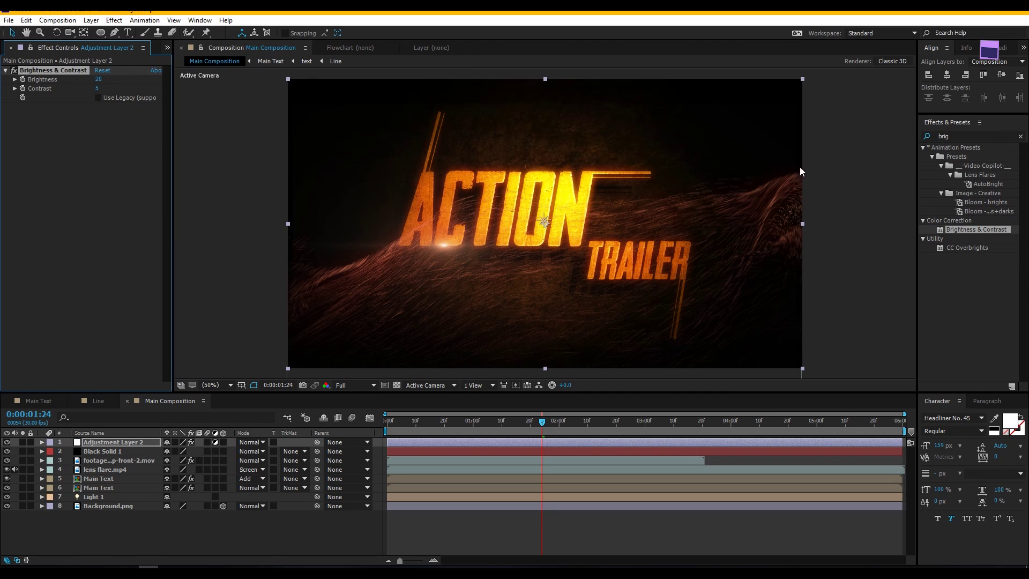
{"action": "left_click", "coordinate": [948, 134]}
{"action": "double_click", "coordinate": [948, 135]}
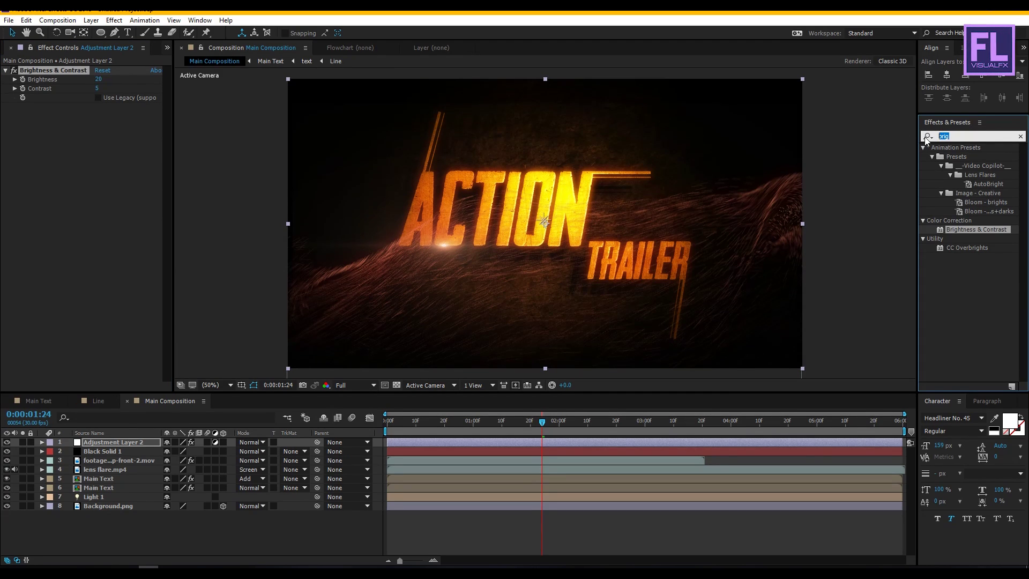
{"action": "type", "text": "n"}
{"action": "left_click", "coordinate": [927, 137]}
{"action": "type", "text": "ois"}
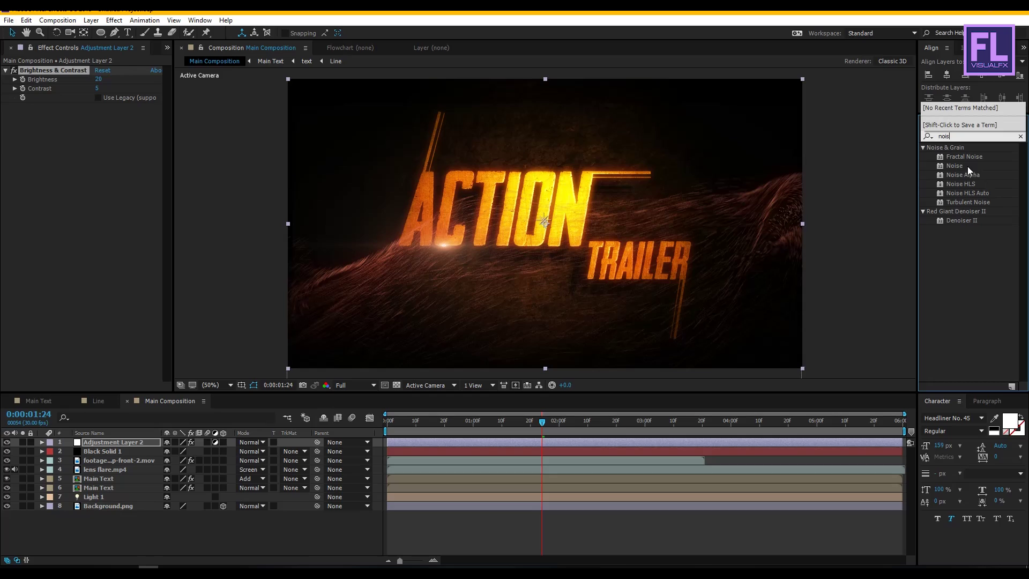
{"action": "left_click_drag", "start_coordinate": [954, 166], "coordinate": [113, 179]}
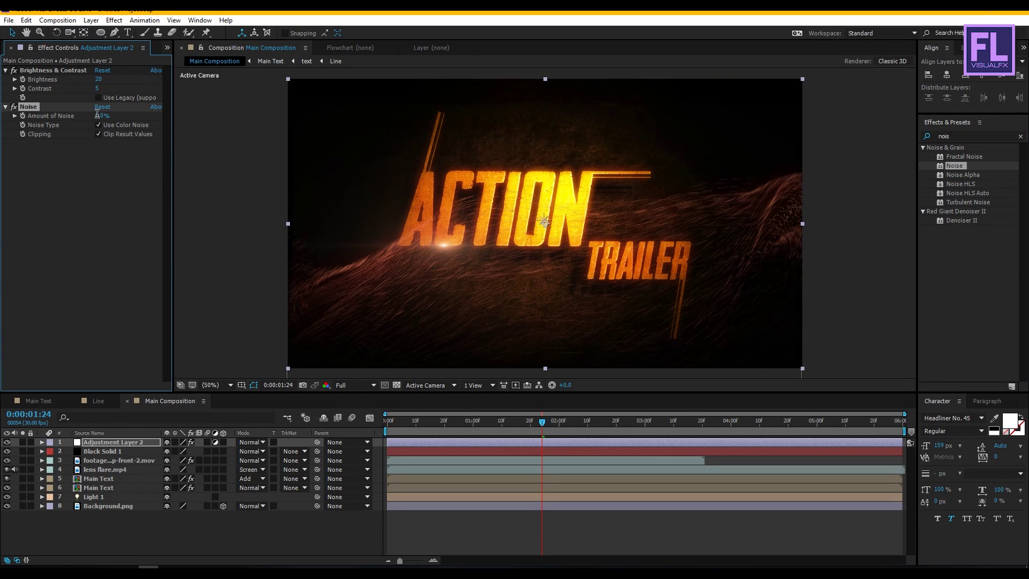
{"action": "left_click", "coordinate": [100, 115]}
{"action": "type", "text": "5"}
{"action": "key", "text": "Return"}
Find the Sharpen effect, apply it to the adjustment layer and set its Sharpen Amount to 25.
{"action": "left_click", "coordinate": [929, 134]}
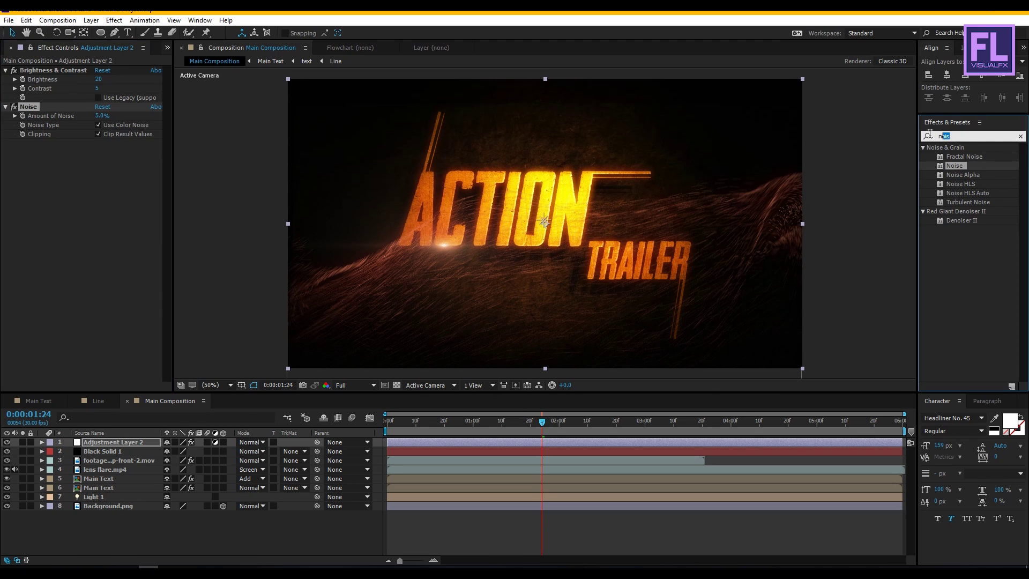
{"action": "type", "text": "shar"}
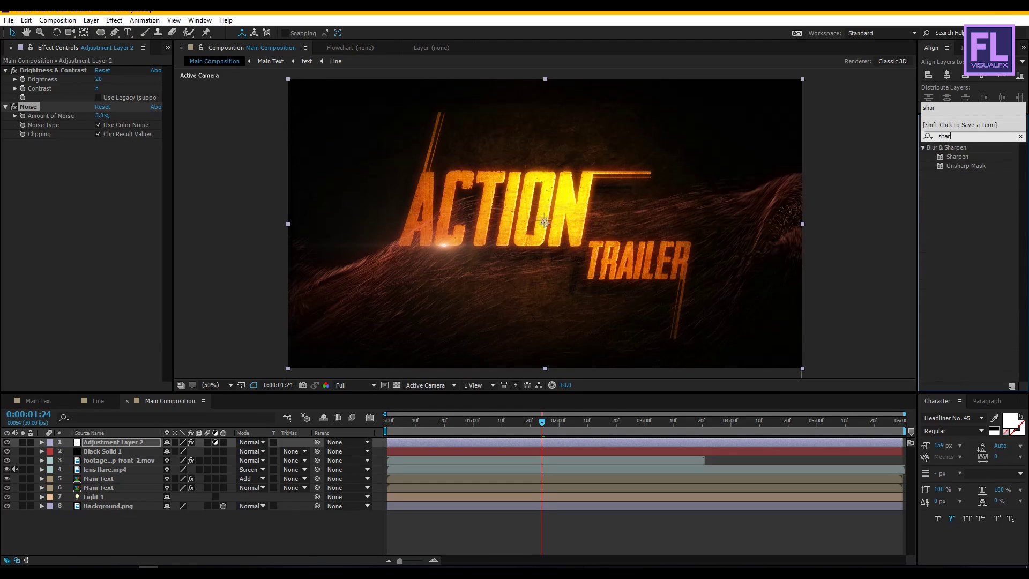
{"action": "left_click", "coordinate": [962, 159]}
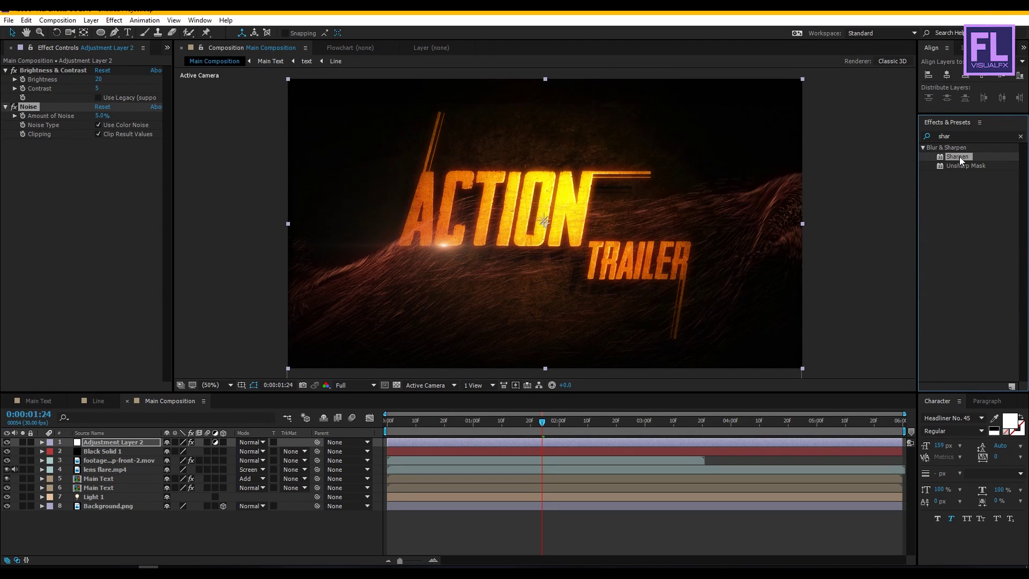
{"action": "left_click_drag", "start_coordinate": [959, 158], "coordinate": [110, 185]}
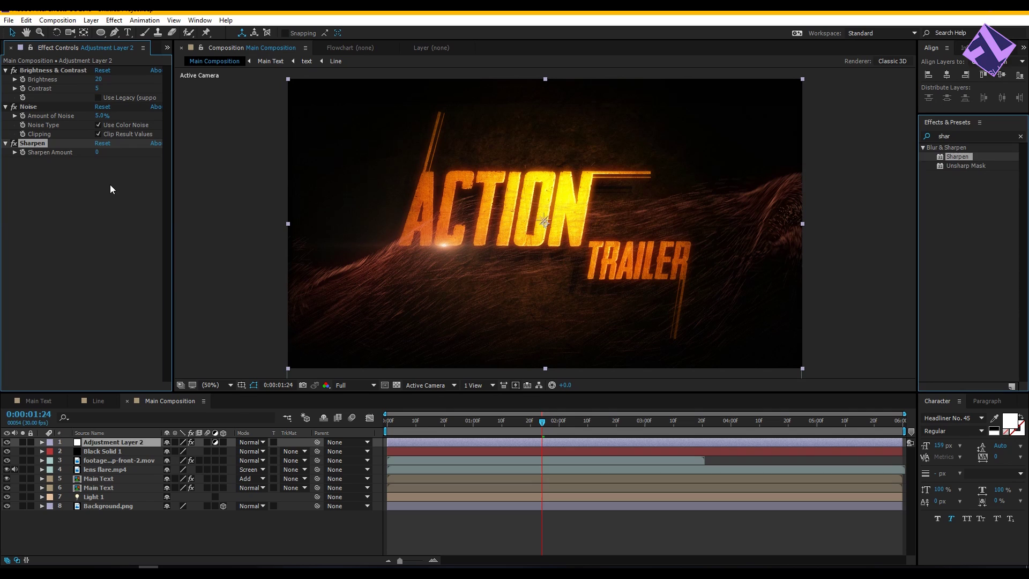
{"action": "left_click", "coordinate": [97, 152]}
{"action": "type", "text": "25"}
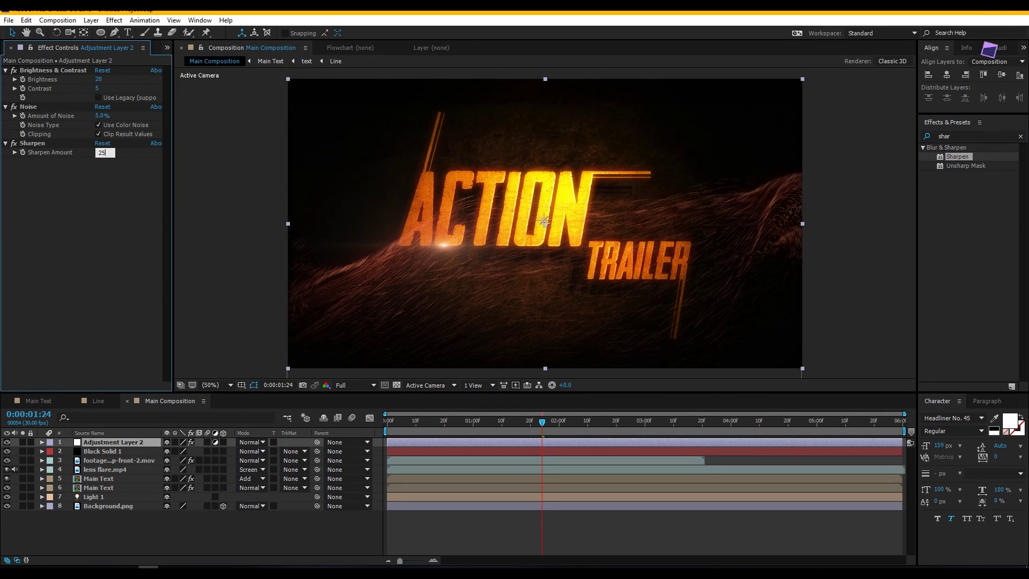
{"action": "key", "text": "Return"}
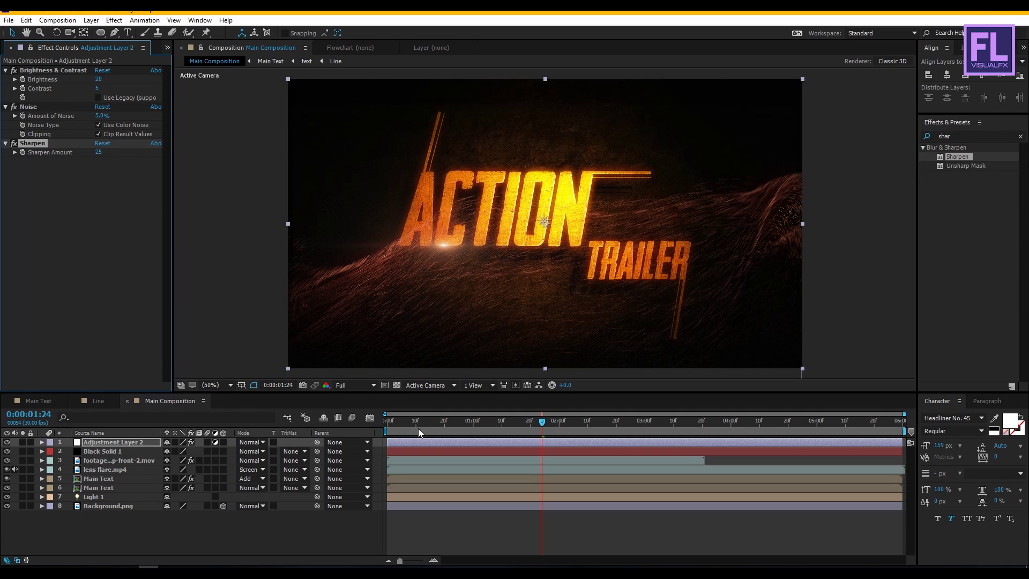
Check the color-corrected title at several points along the main composition's timeline.
{"action": "key", "text": "space"}
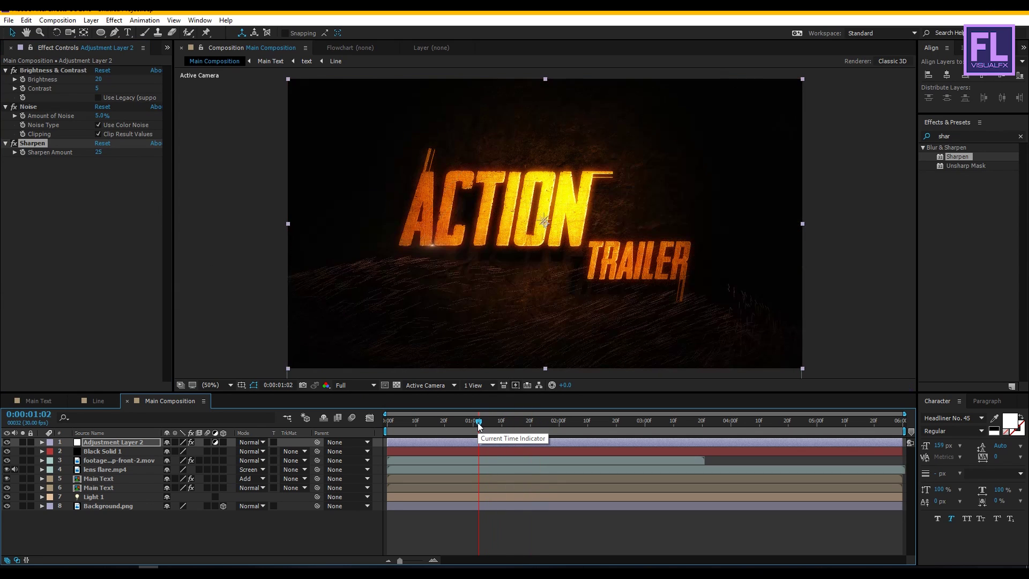
{"action": "left_click", "coordinate": [579, 425]}
{"action": "mouse_move", "coordinate": [579, 425]}
{"action": "left_mouse_down"}
{"action": "mouse_move", "coordinate": [562, 425]}
{"action": "mouse_move", "coordinate": [575, 426]}
{"action": "left_mouse_up"}
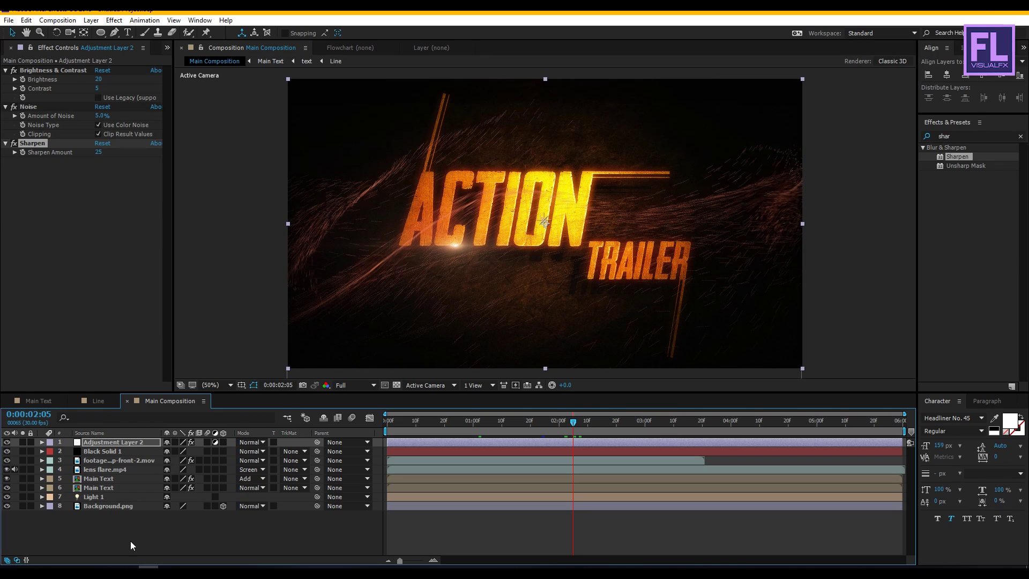
Create a null object at the top of the main composition.
{"action": "left_click", "coordinate": [114, 531]}
{"action": "right_click", "coordinate": [96, 531]}
{"action": "mouse_move", "coordinate": [147, 427]}
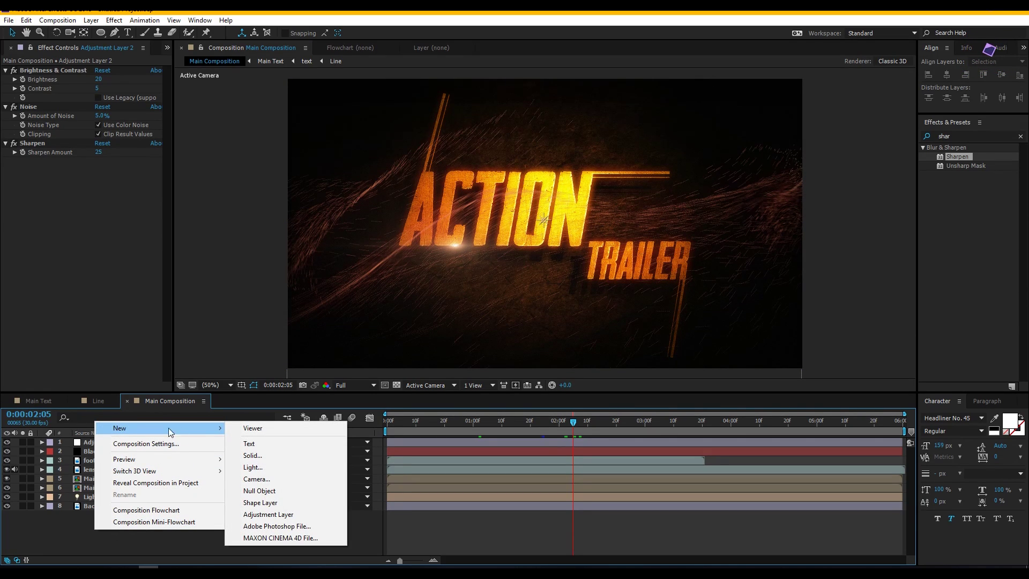
{"action": "left_click", "coordinate": [260, 490]}
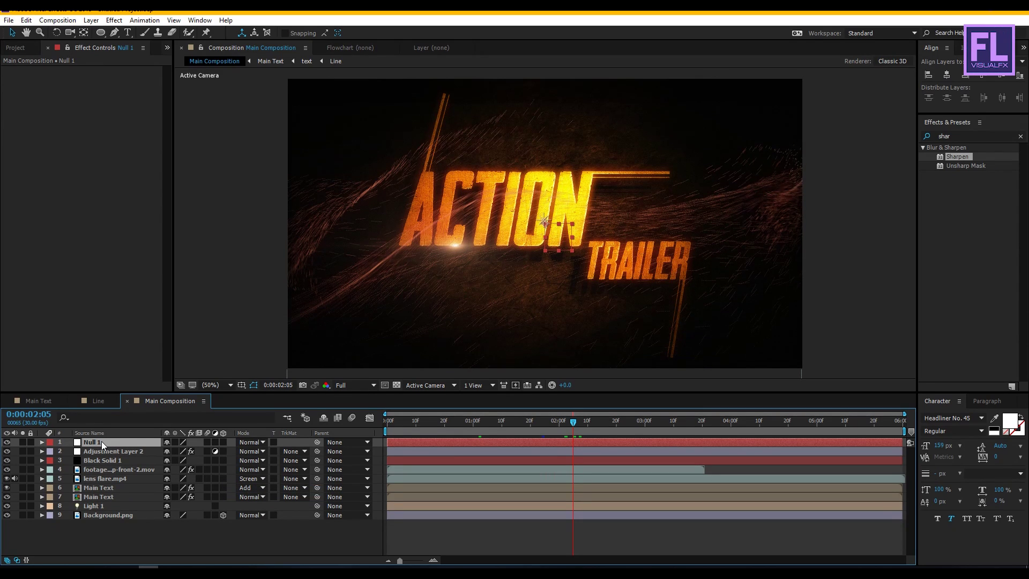
Parent both Main Text layers and the lens flare layer to the null object.
{"action": "left_click", "coordinate": [114, 498]}
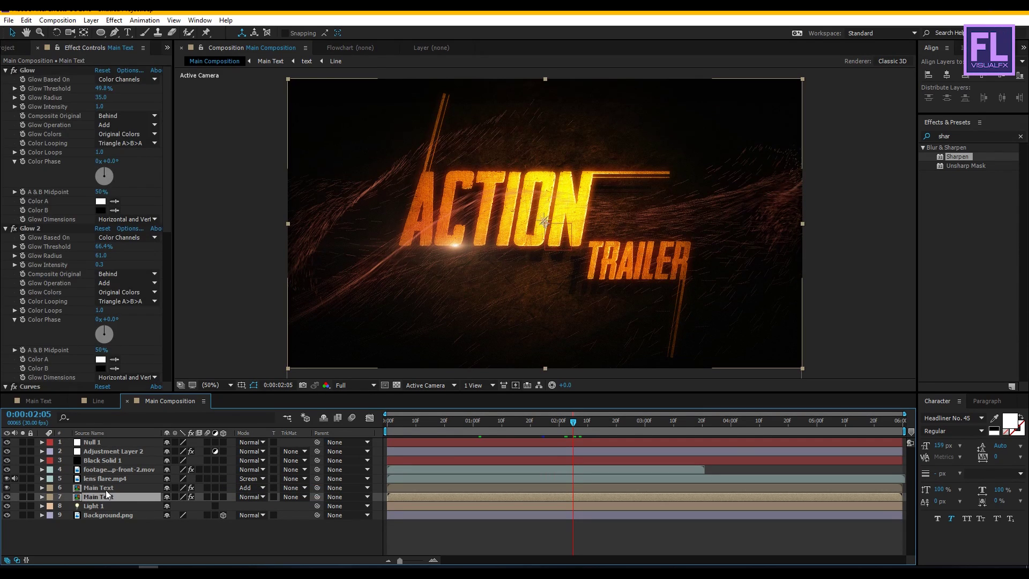
{"action": "left_click", "coordinate": [105, 490], "text": "ctrl"}
{"action": "left_click", "coordinate": [92, 478], "text": "ctrl"}
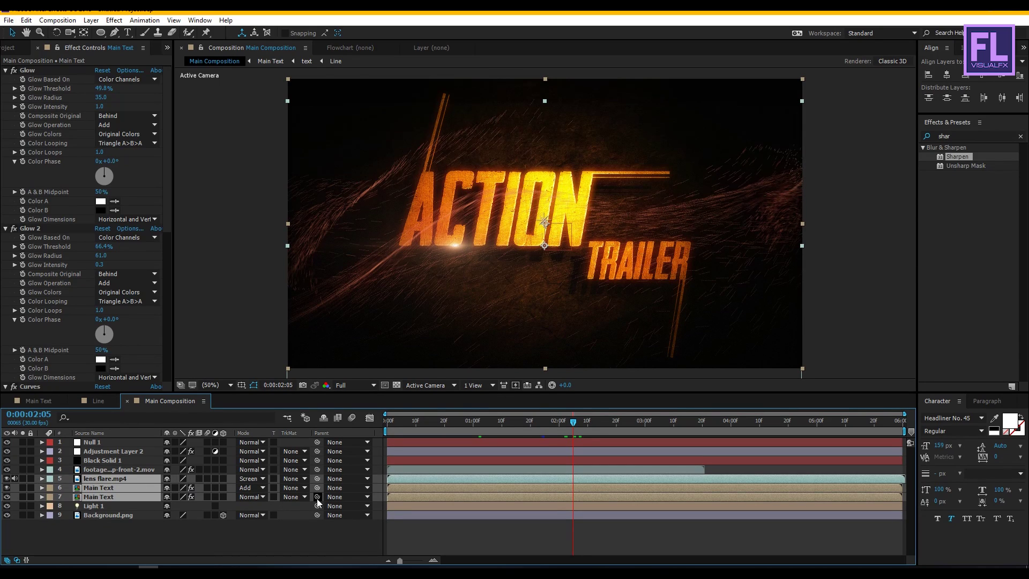
{"action": "left_click_drag", "start_coordinate": [317, 499], "coordinate": [105, 442]}
Add a Scale keyframe to the null object at 0:00:00:00.
{"action": "left_click_drag", "start_coordinate": [554, 426], "coordinate": [375, 429]}
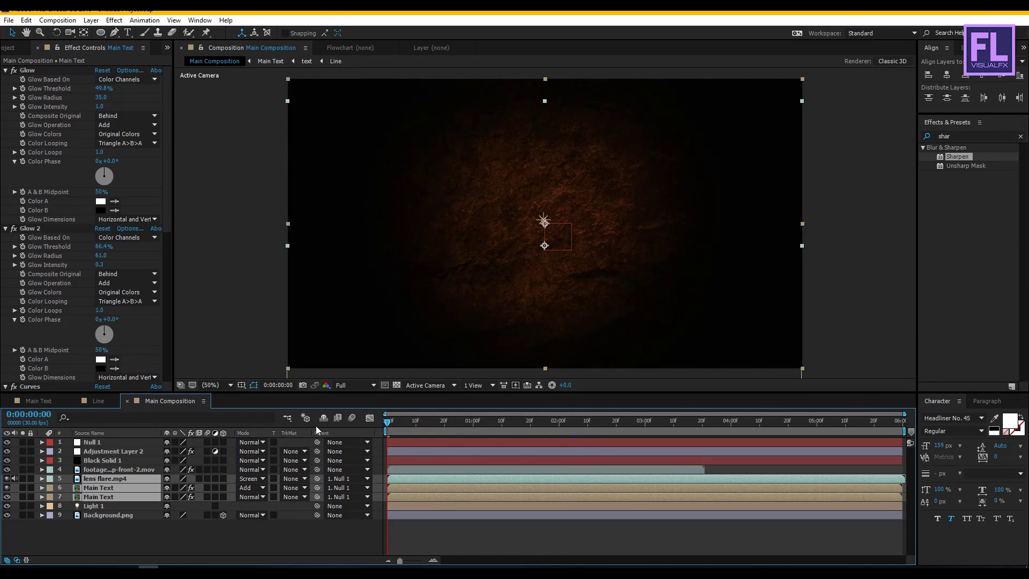
{"action": "left_click", "coordinate": [100, 441]}
{"action": "key", "text": "s"}
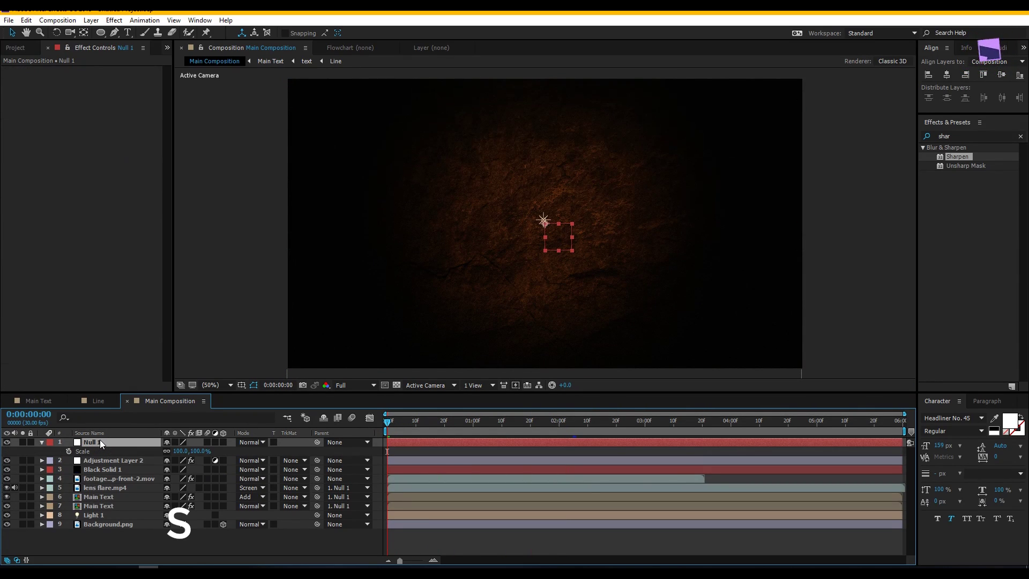
{"action": "left_click", "coordinate": [68, 451]}
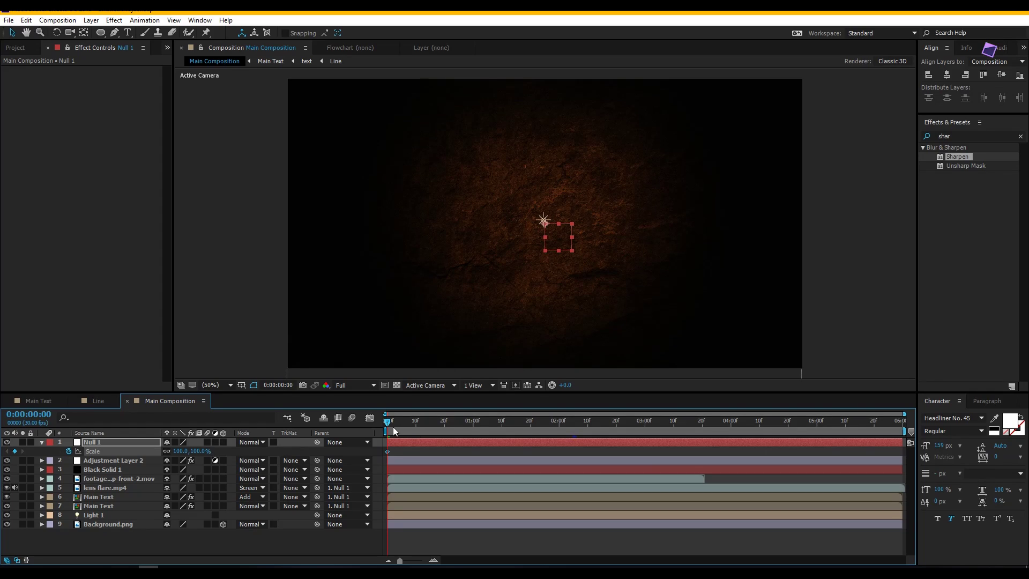
Set the null object's Scale to 110% at 0:00:05:29 and check the slow zoom at earlier frames.
{"action": "left_click_drag", "start_coordinate": [394, 432], "coordinate": [902, 423]}
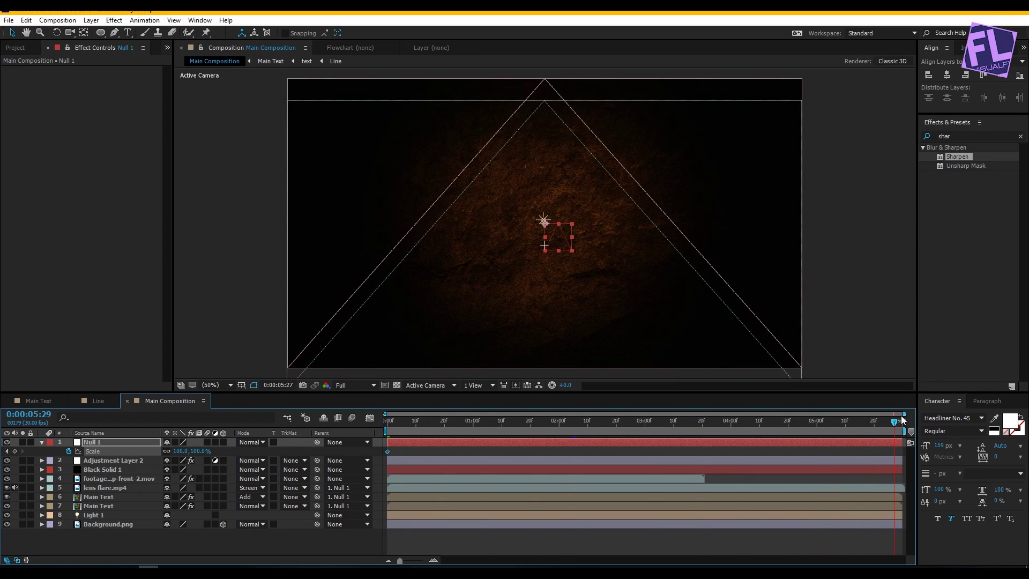
{"action": "left_click", "coordinate": [181, 451]}
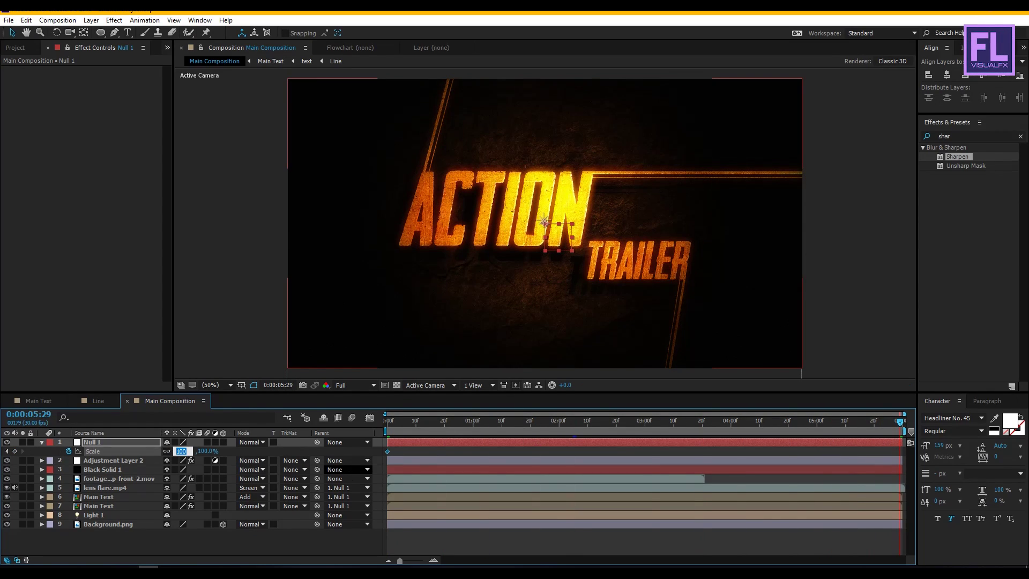
{"action": "key", "text": "Return"}
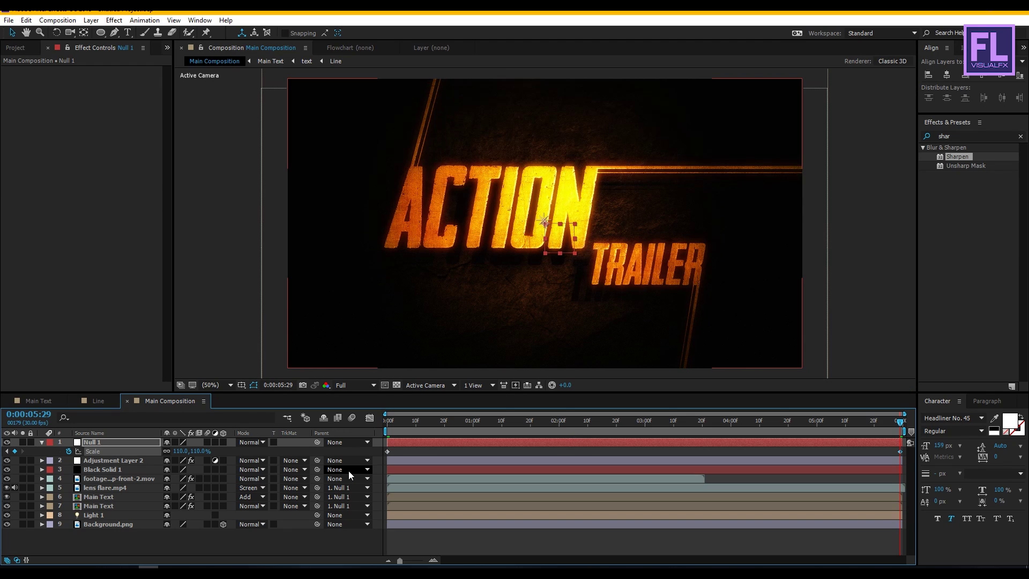
{"action": "left_click", "coordinate": [41, 442]}
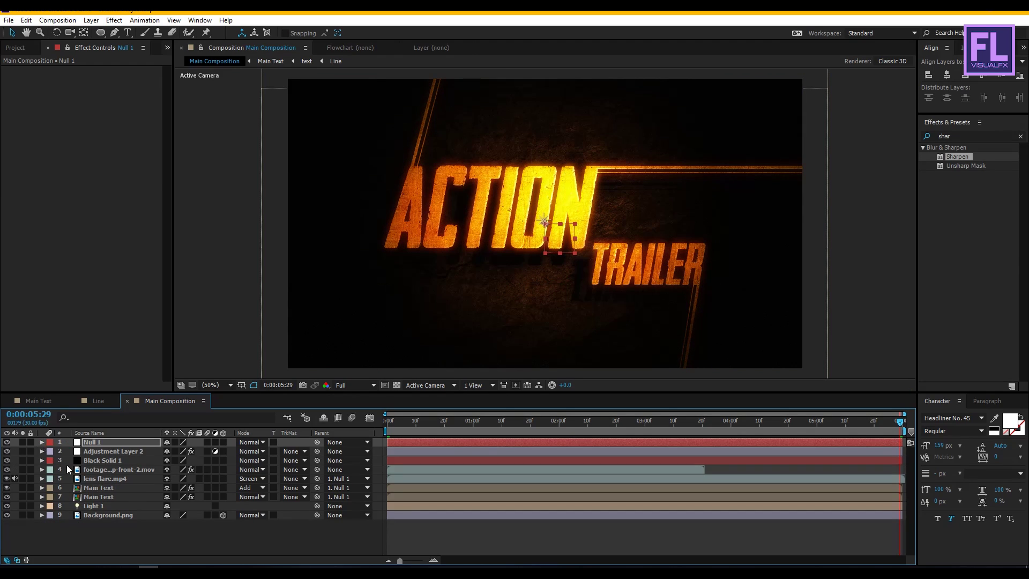
{"action": "left_click", "coordinate": [156, 538]}
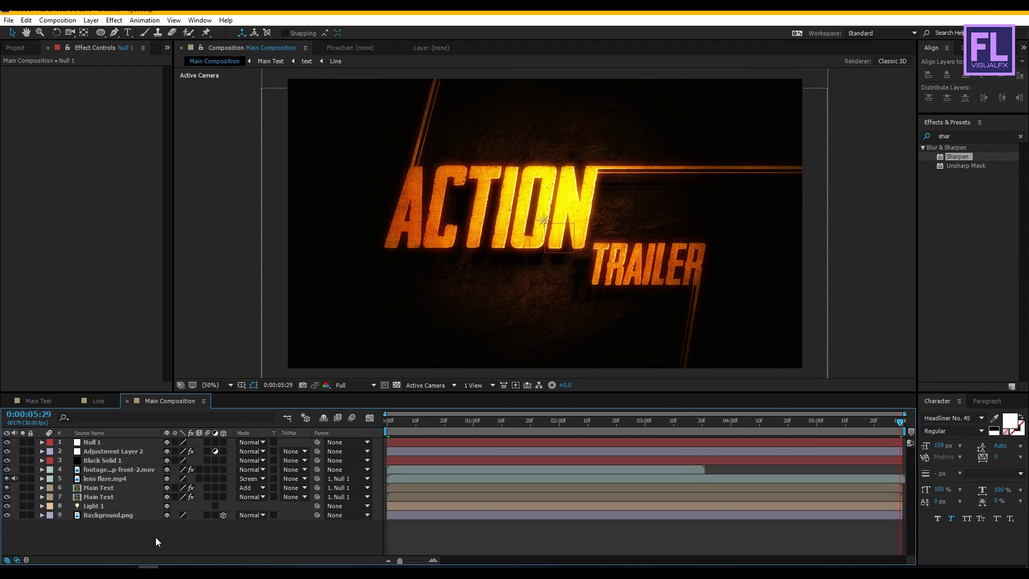
{"action": "left_click", "coordinate": [454, 423]}
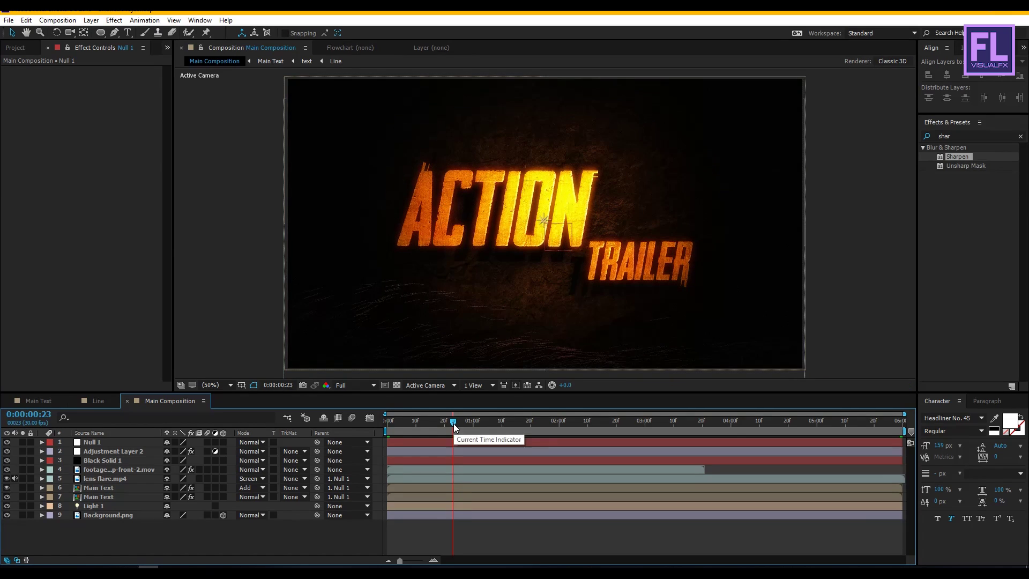
{"action": "left_click_drag", "start_coordinate": [453, 424], "coordinate": [555, 422]}
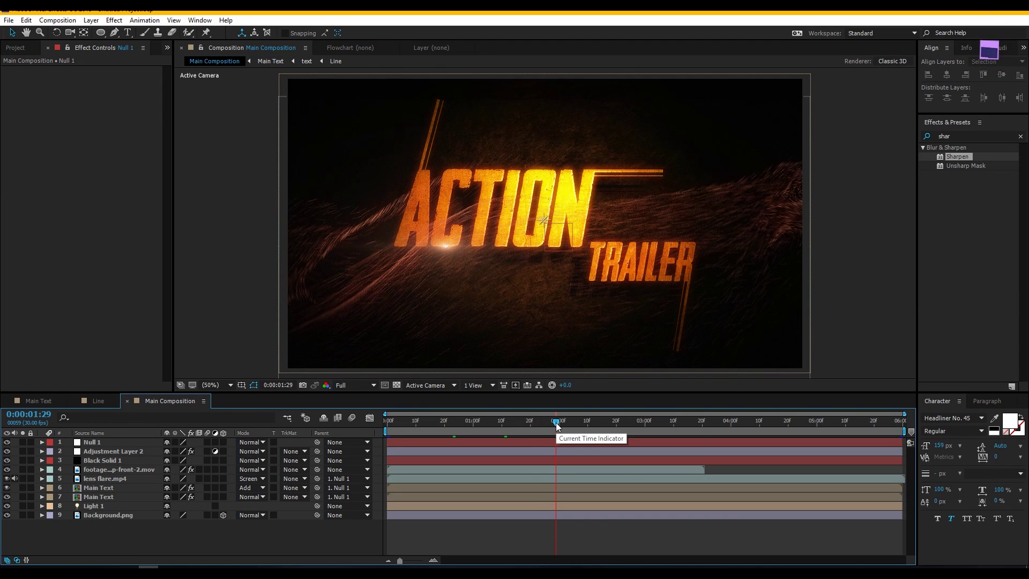
Create a black 1920 x 1080 solid named FILM BAR at the top of the main composition.
{"action": "right_click", "coordinate": [91, 526]}
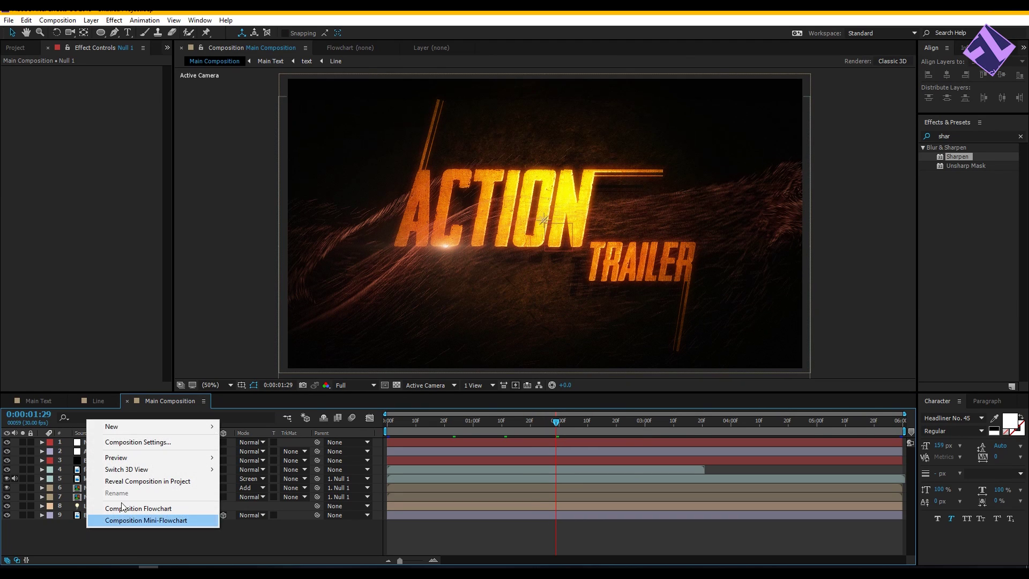
{"action": "mouse_move", "coordinate": [137, 425]}
{"action": "left_click", "coordinate": [275, 454]}
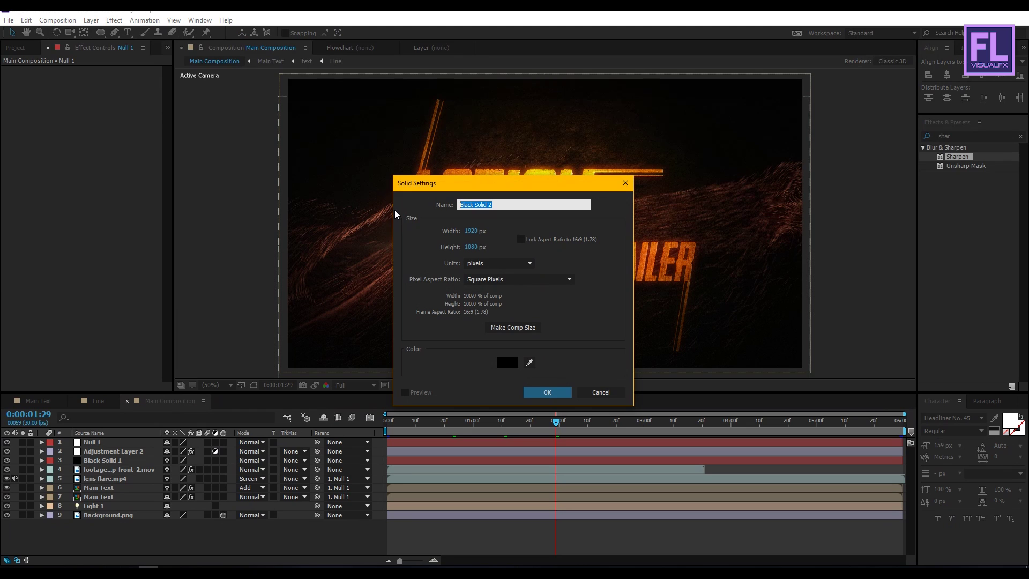
{"action": "type", "text": "FILM BAR"}
{"action": "left_click", "coordinate": [548, 392]}
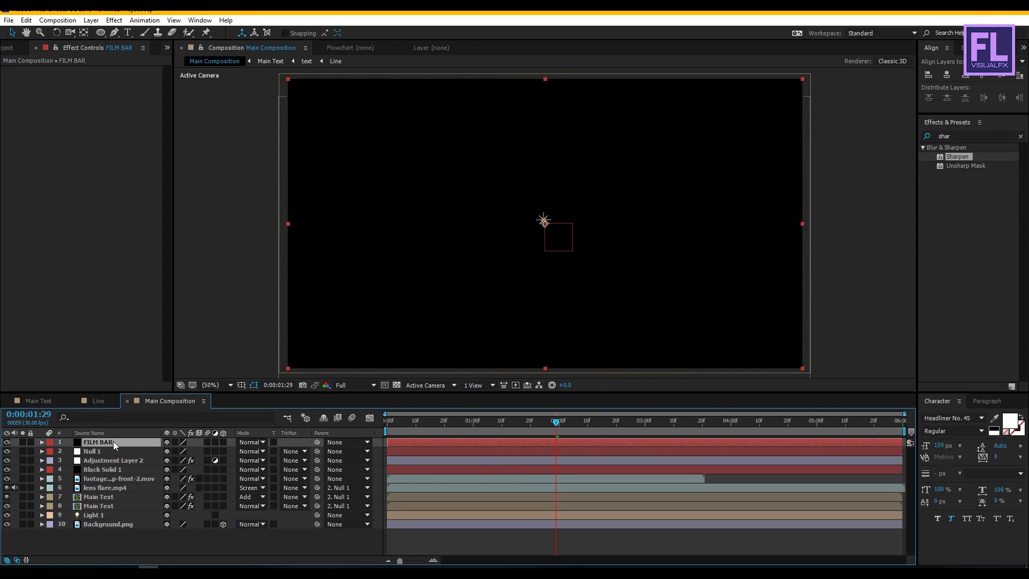
Add a full-size rectangular mask to the FILM BAR solid and shrink its height symmetrically to leave a widescreen area.
{"action": "left_click_drag", "start_coordinate": [94, 31], "coordinate": [121, 37]}
{"action": "double_click", "coordinate": [100, 33]}
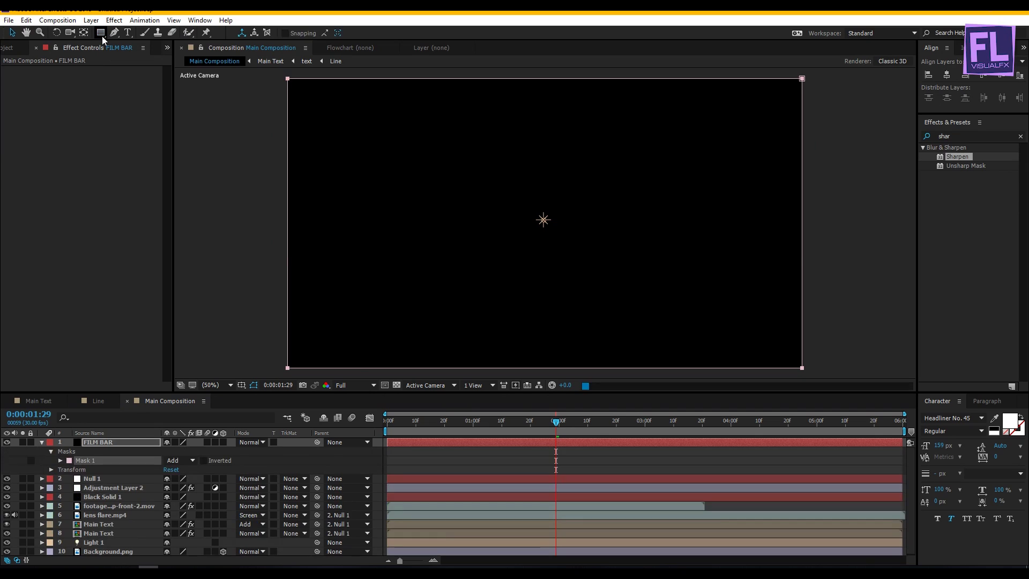
{"action": "key", "text": "v"}
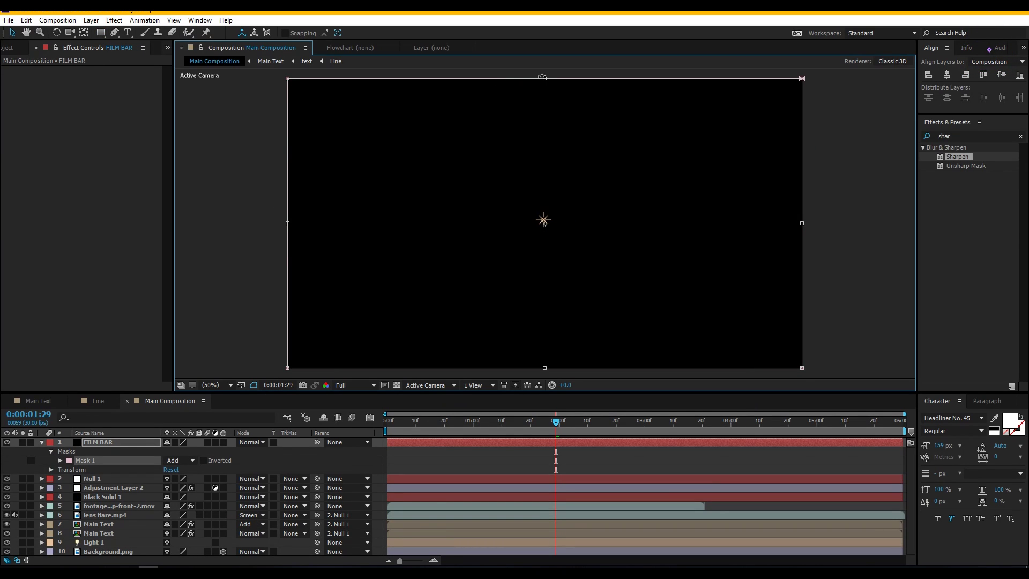
{"action": "double_click", "coordinate": [543, 78]}
{"action": "left_click_drag", "start_coordinate": [544, 78], "coordinate": [549, 116]}
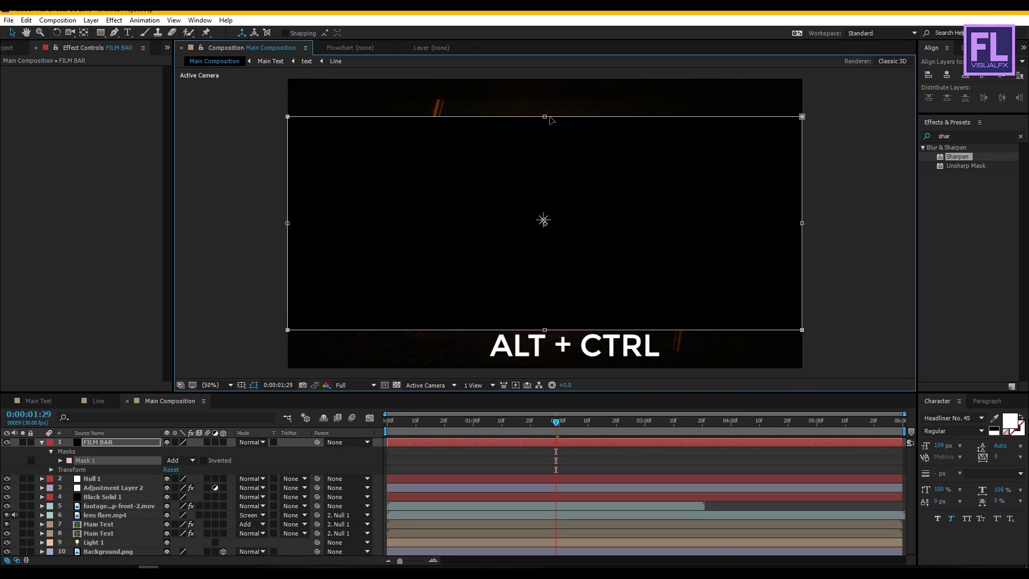
Set the FILM BAR mask mode to Subtract and collapse the layer's properties.
{"action": "left_click", "coordinate": [192, 461]}
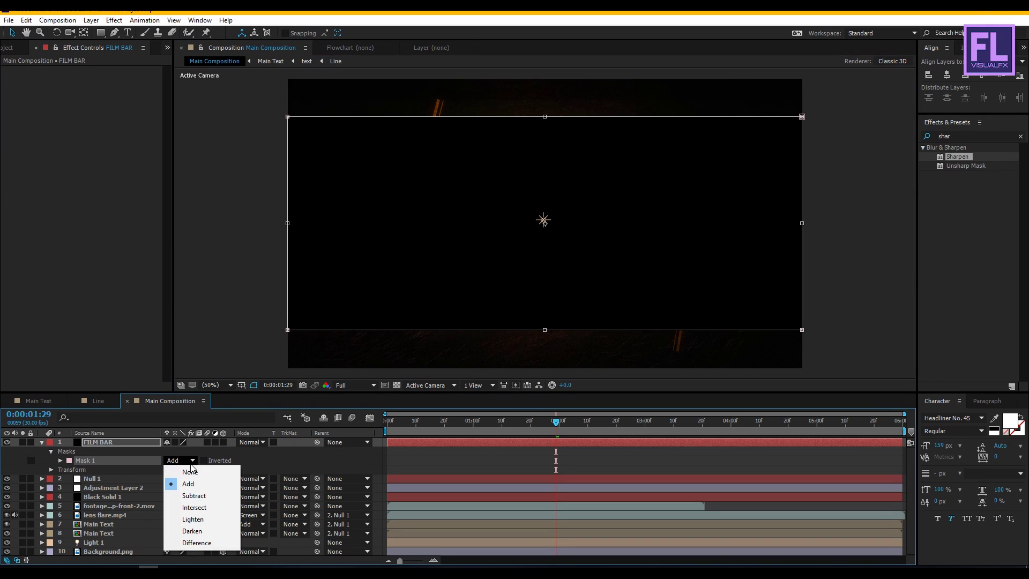
{"action": "left_click", "coordinate": [211, 496]}
{"action": "left_click", "coordinate": [213, 221]}
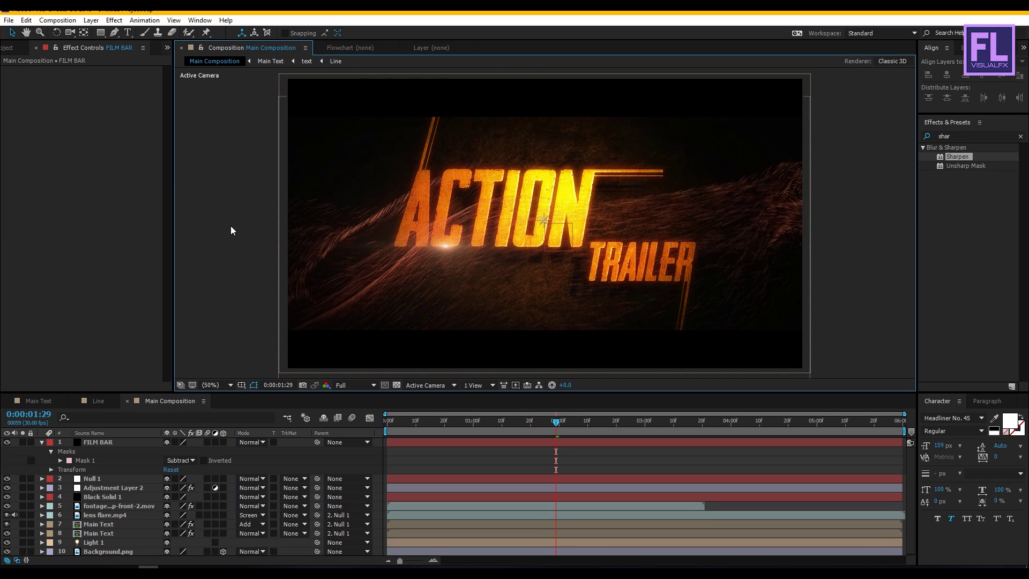
{"action": "left_click", "coordinate": [43, 444]}
Preview the complete title animation from the start of the composition.
{"action": "left_click_drag", "start_coordinate": [557, 426], "coordinate": [340, 427]}
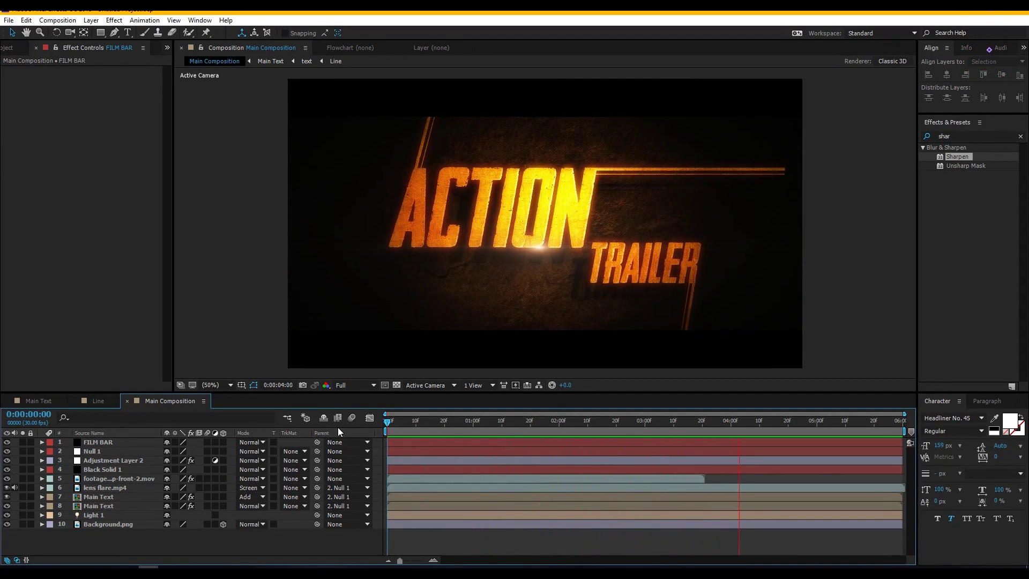
{"action": "key", "text": "KP_5"}
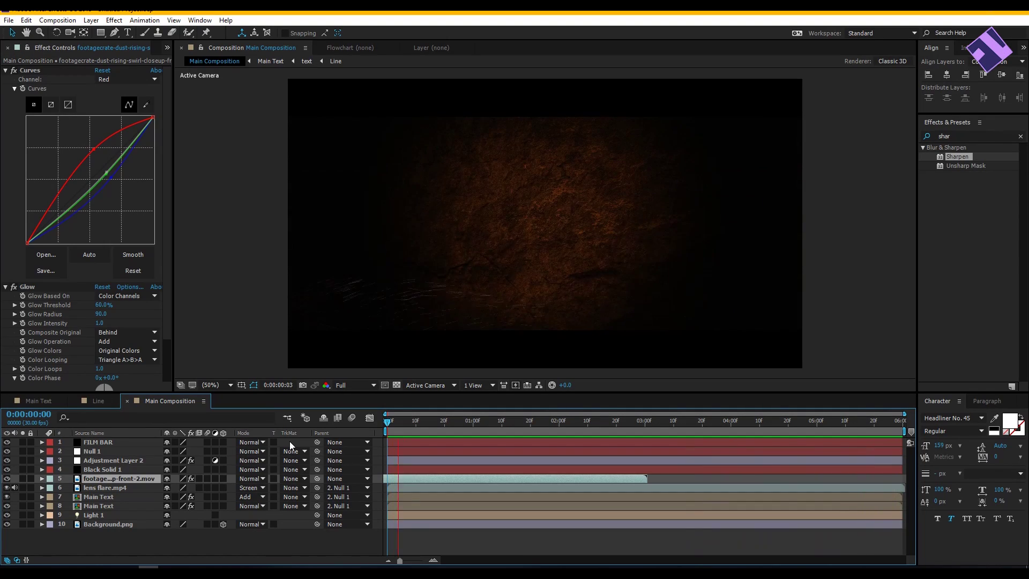